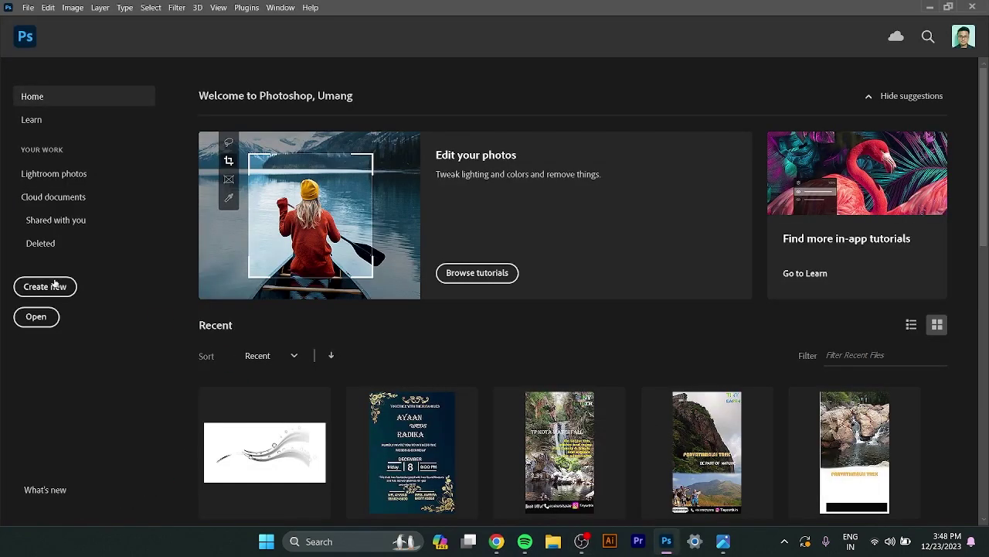
Step: Start a new document from the 1640 × 324 px, 300 ppi recent preset
left_click(52, 285)
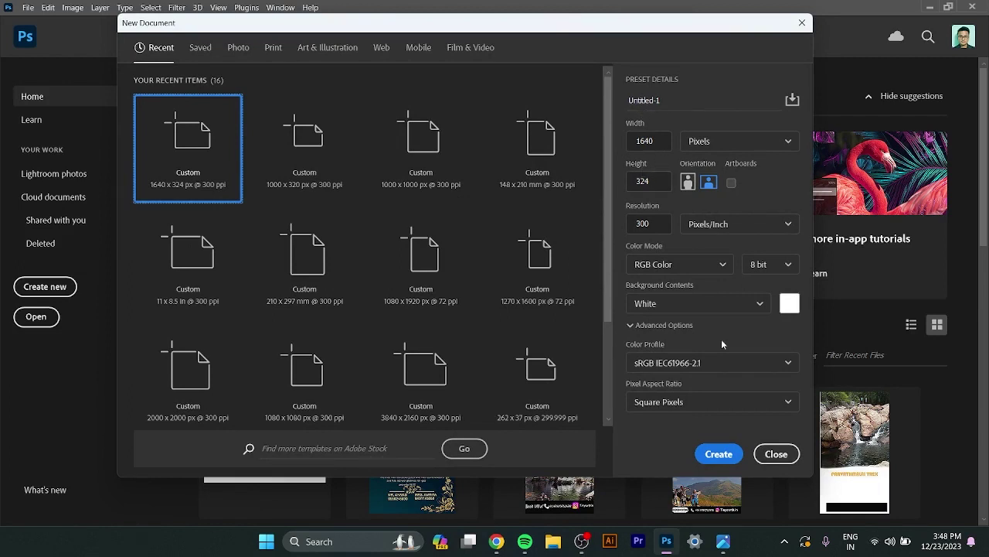
Step: Create the blank white 1640 × 324 px Untitled-1 document and fit it in view
left_click(721, 456)
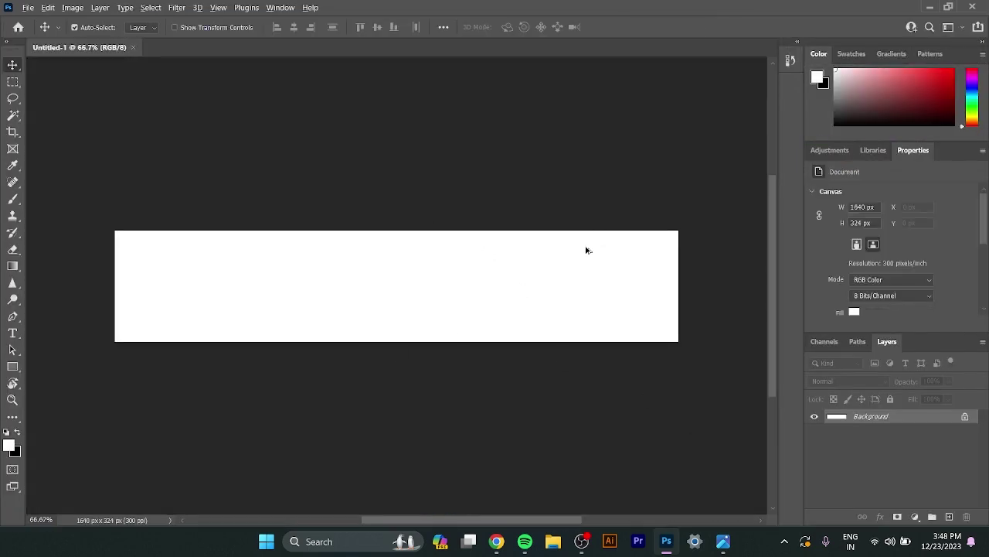
scroll(547, 273, "up", 3)
scroll(548, 273, "down", 2)
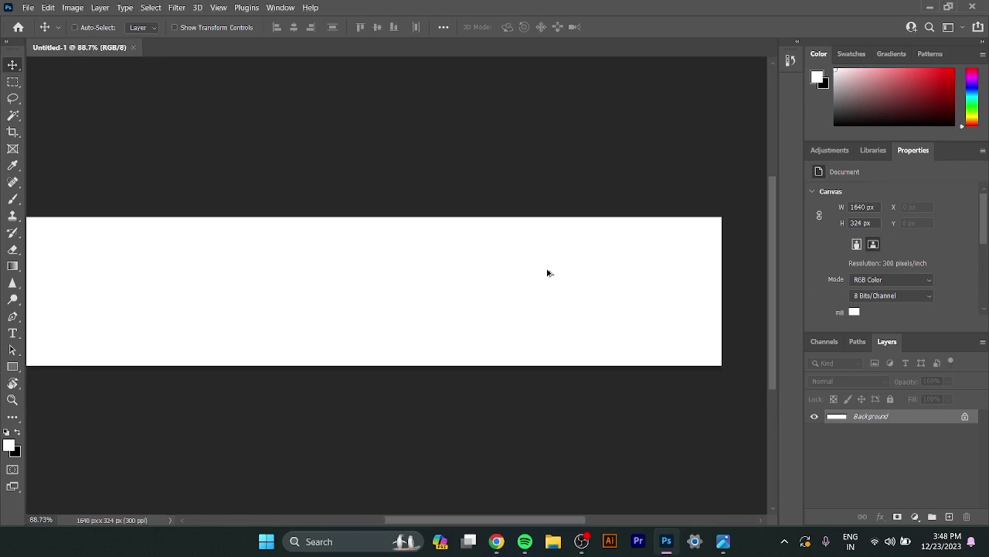
mouse_move(488, 276)
left_mouse_down()
mouse_move(599, 270)
mouse_move(499, 274)
left_mouse_up()
scroll(499, 275, "down", 1)
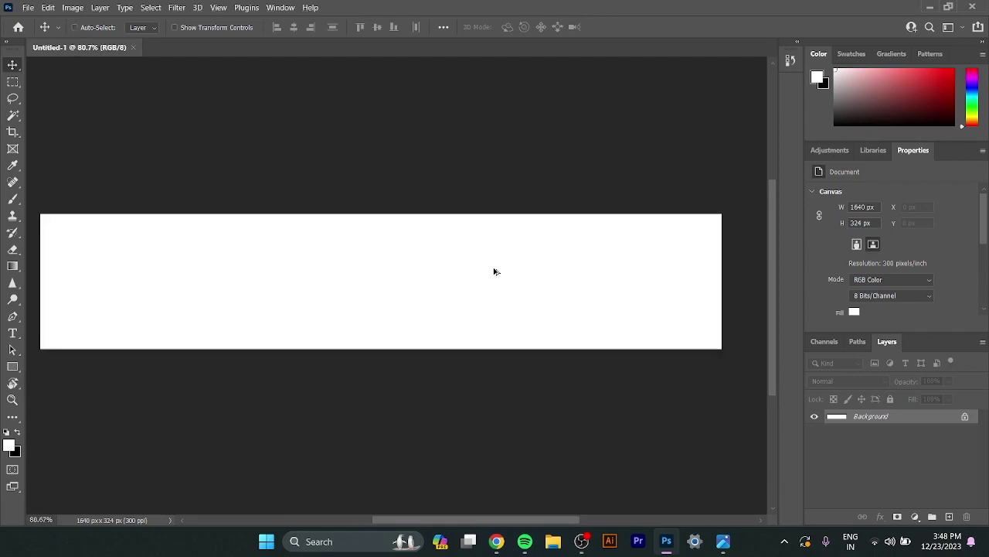
Step: Add a Solid Color fill layer in dark grey #383535 above the Background
left_click(915, 515)
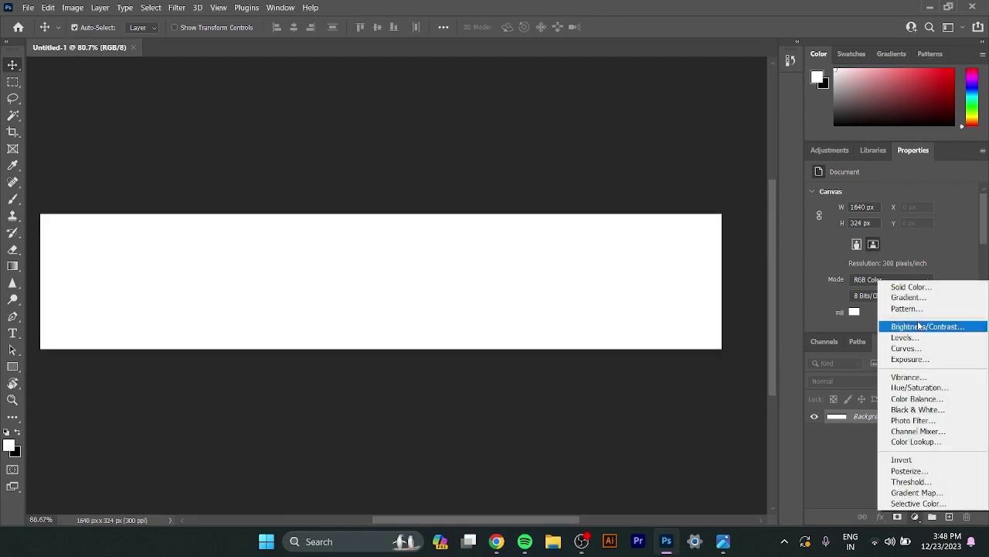
left_click(913, 285)
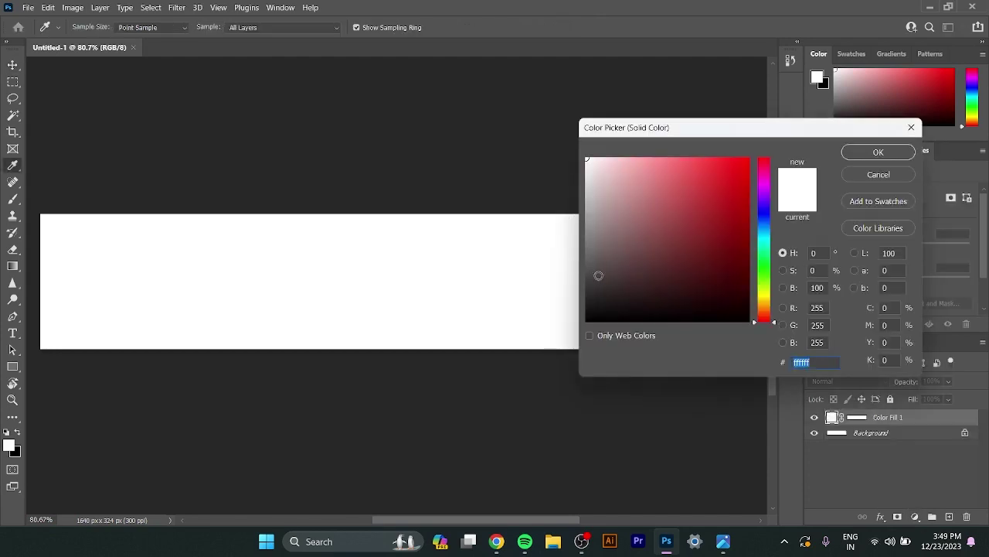
left_click(595, 286)
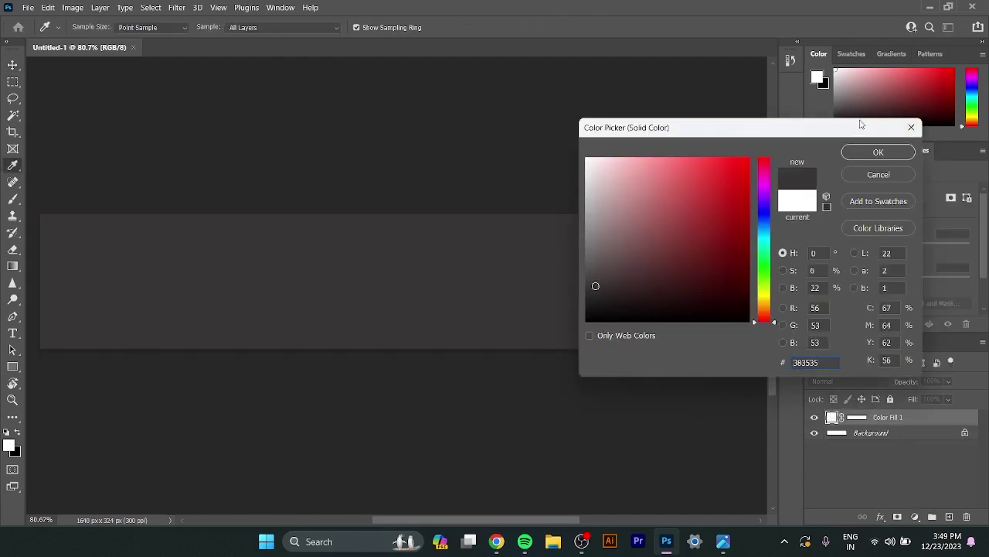
left_click(879, 151)
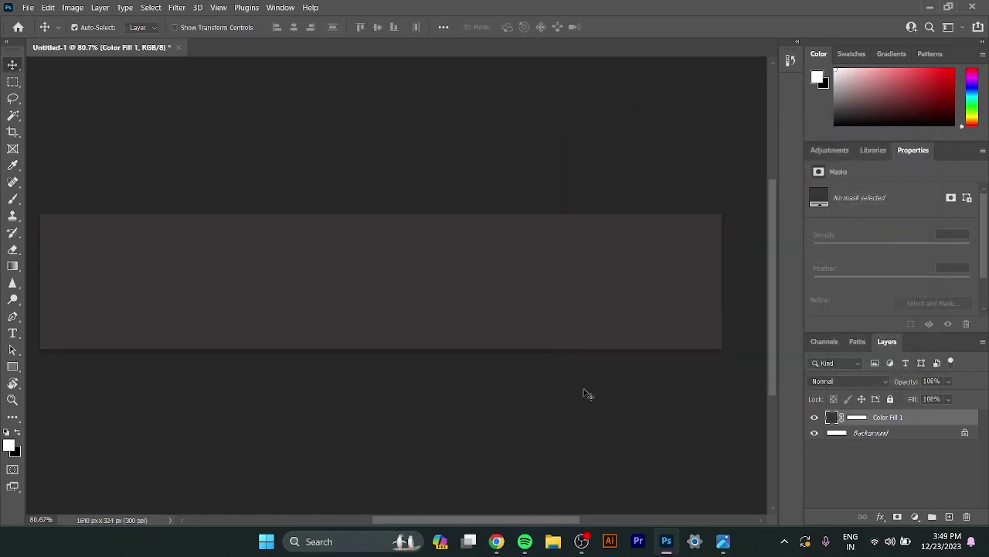
Step: Draw a closed curved swoosh shape with the Pen tool at the banner's lower right
key("p")
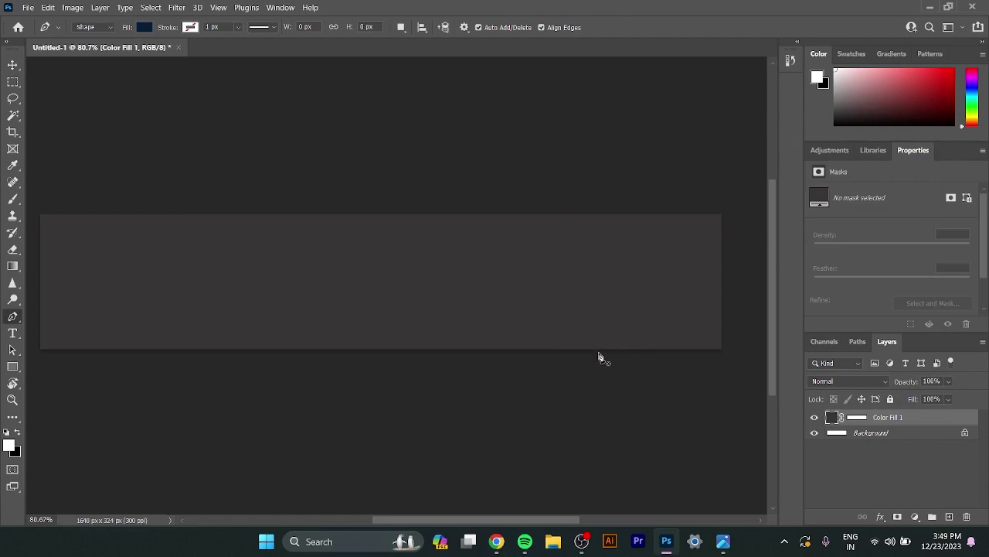
left_click(596, 347)
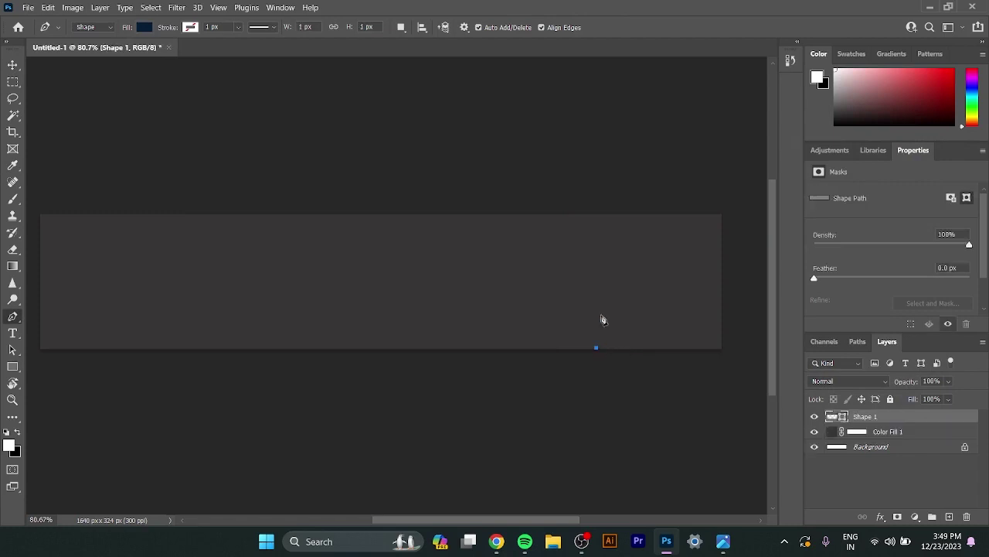
left_click(561, 258)
left_click_drag(563, 262, 491, 221)
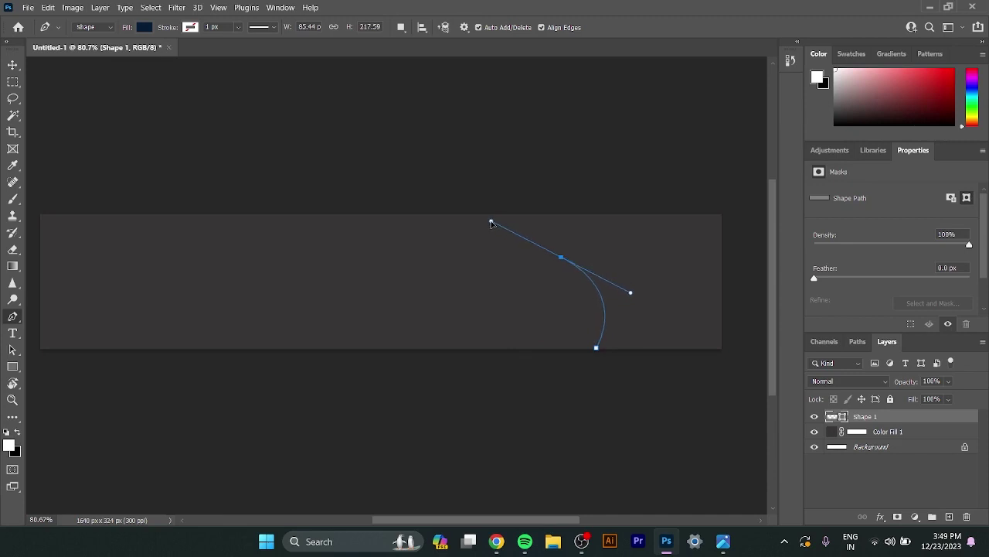
left_click(562, 258, "alt")
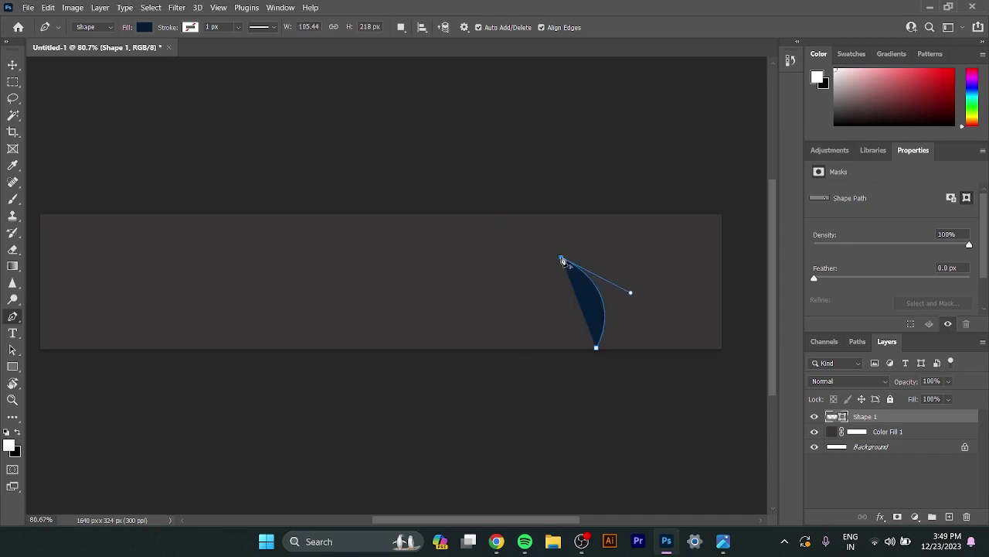
left_click(673, 350)
left_click_drag(673, 350, 655, 428)
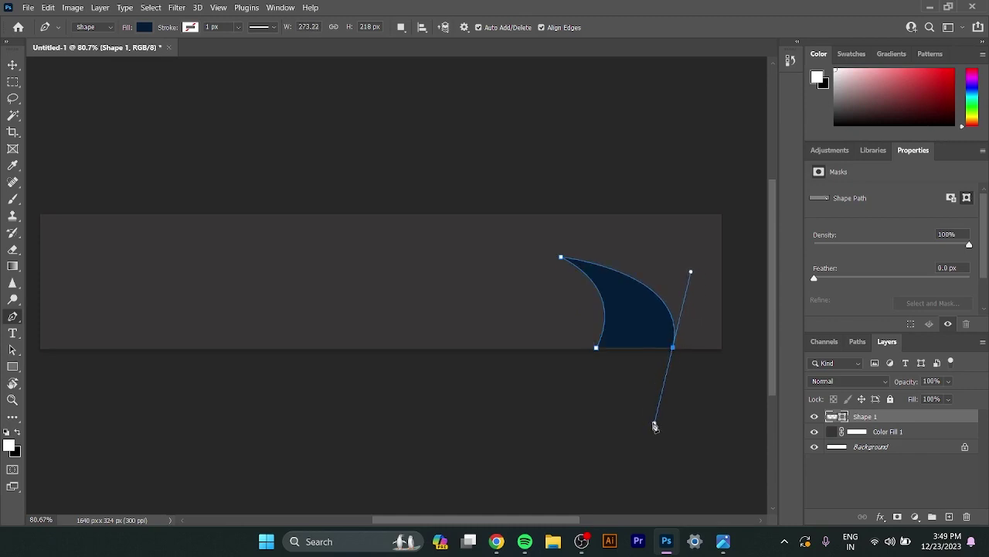
left_click(673, 349, "alt")
key("ctrl+z")
left_click(673, 349, "alt")
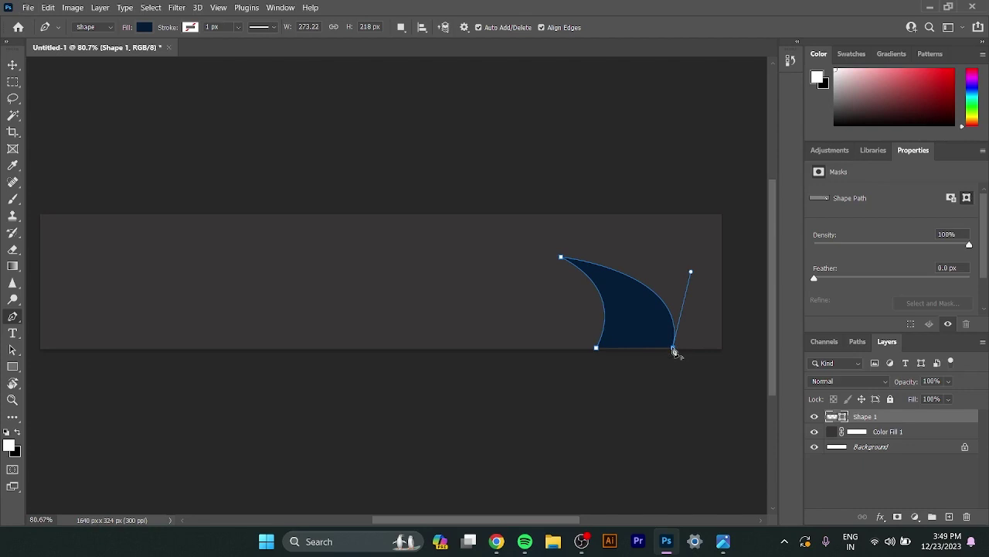
left_click(599, 350)
Step: Fill the swoosh white, enlarge it to about 120%, then hide Shape 1
left_click(144, 28)
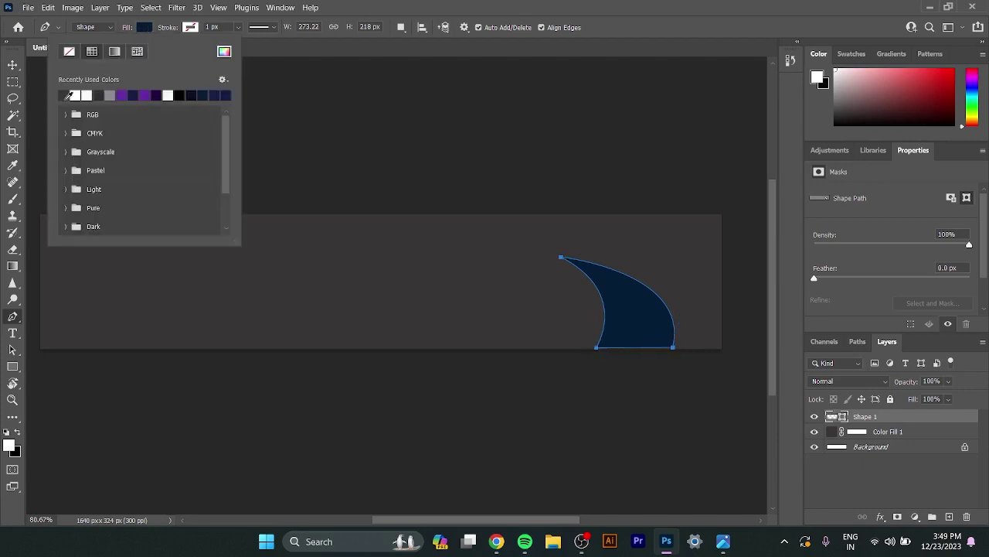
left_click(78, 92)
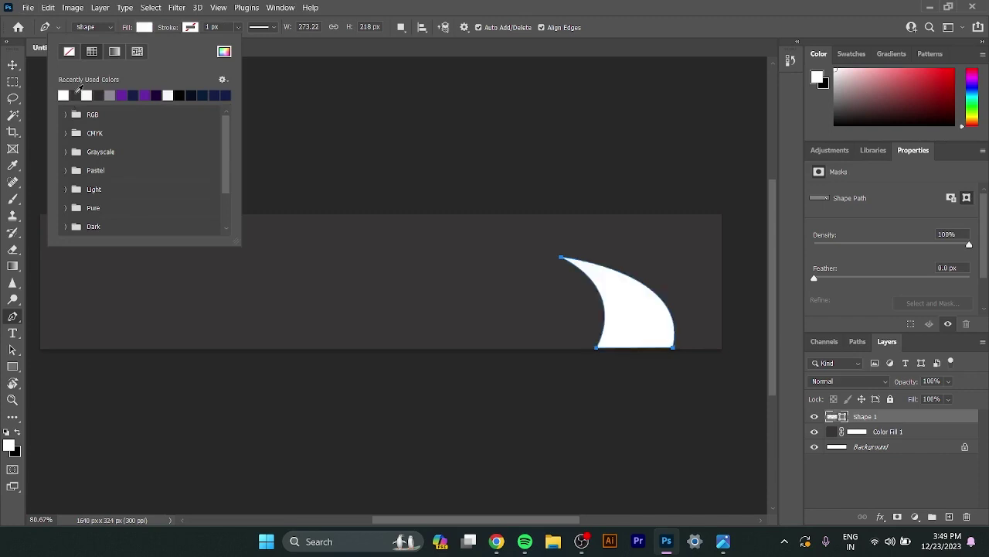
key("Return")
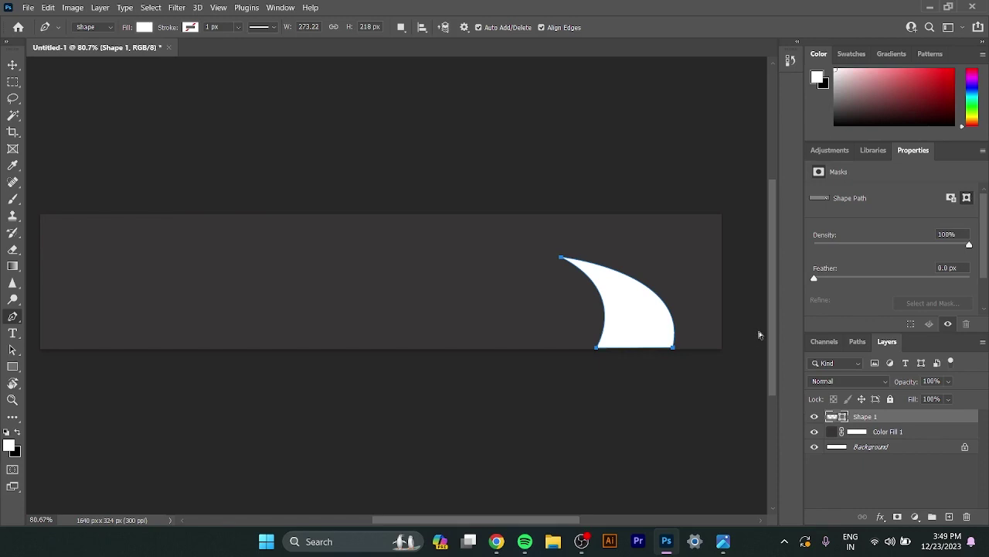
key("ctrl+t")
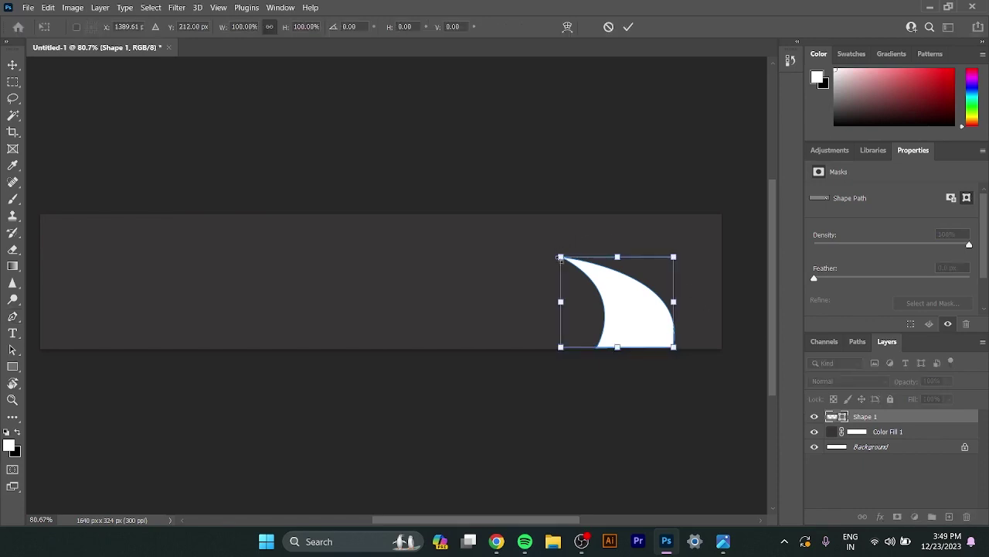
left_click_drag(560, 257, 537, 239)
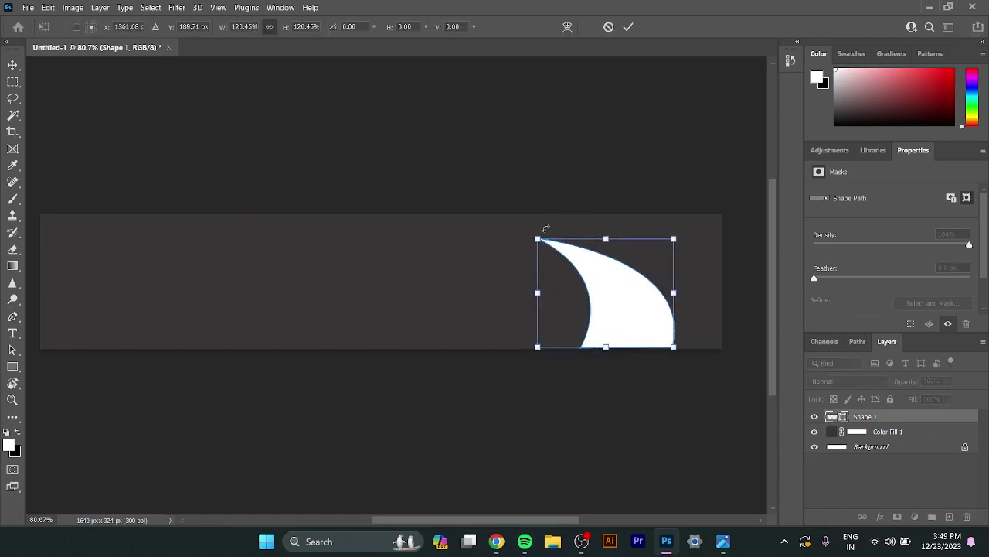
left_click(628, 27)
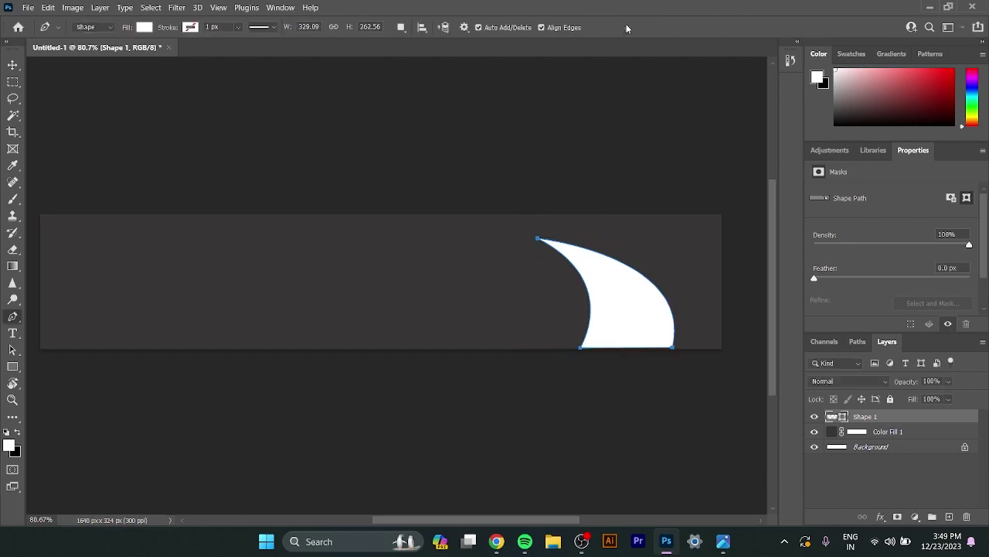
left_click(814, 417)
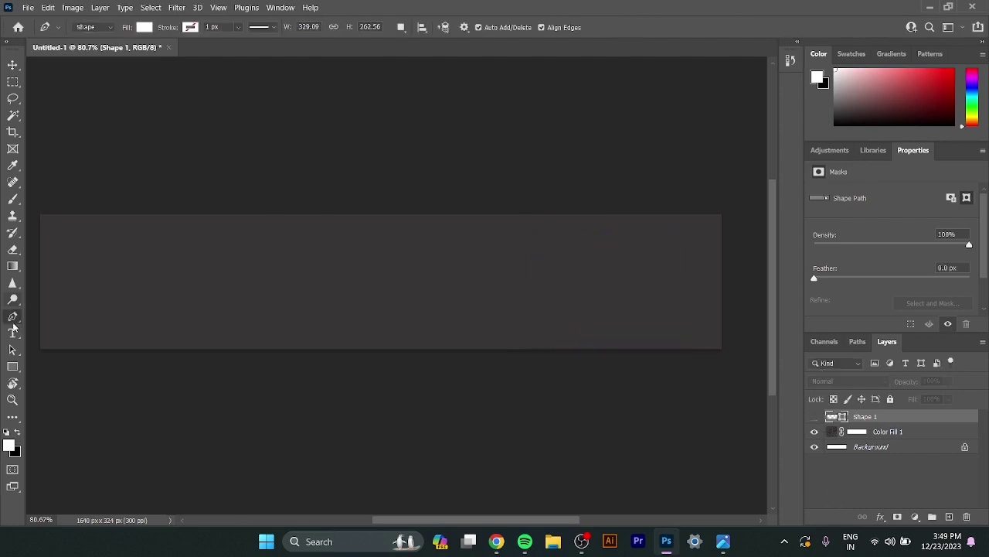
Step: Draw a white 185 × 260 px rectangle at middle-left and round its corners to 92.5 px
left_click(13, 367)
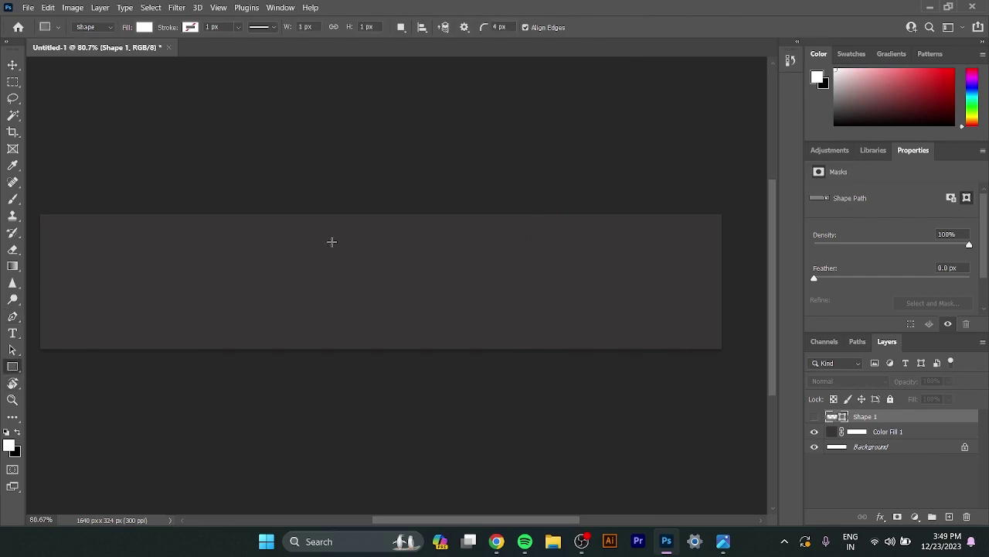
left_click_drag(330, 245, 421, 400)
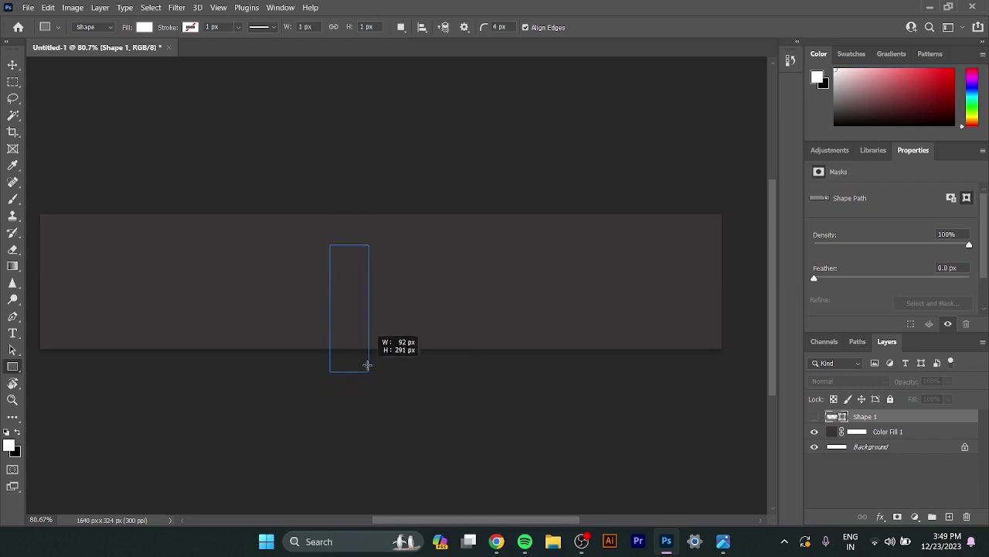
left_click_drag(421, 400, 369, 359)
key("ctrl+z")
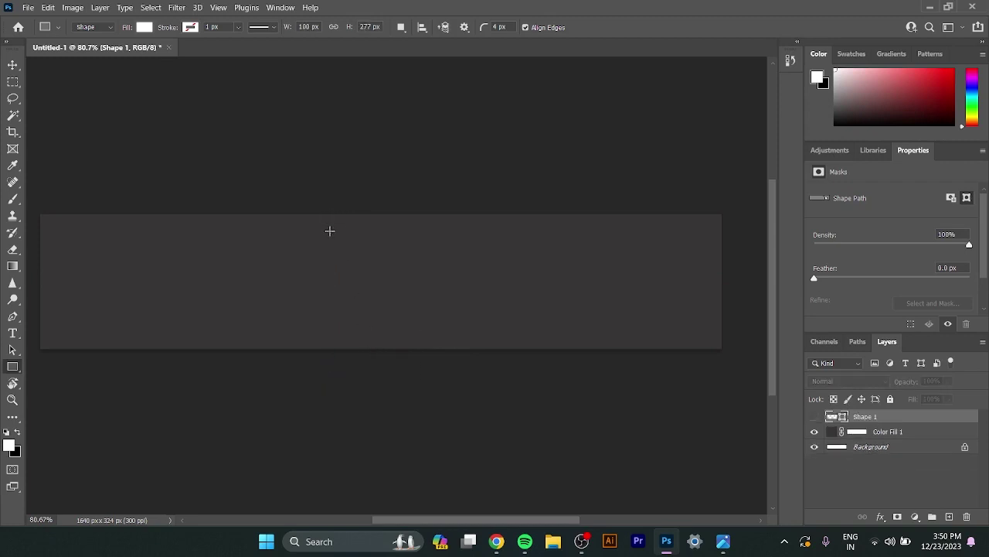
mouse_move(330, 230)
left_mouse_down()
mouse_move(417, 347)
mouse_move(408, 347)
left_mouse_up()
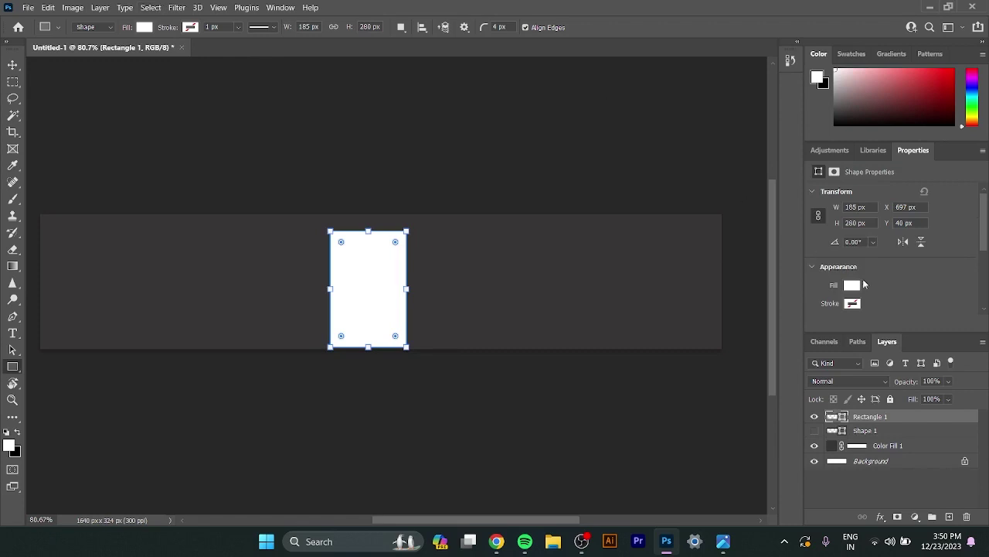
scroll(909, 262, "down", 3)
scroll(909, 262, "down", 1)
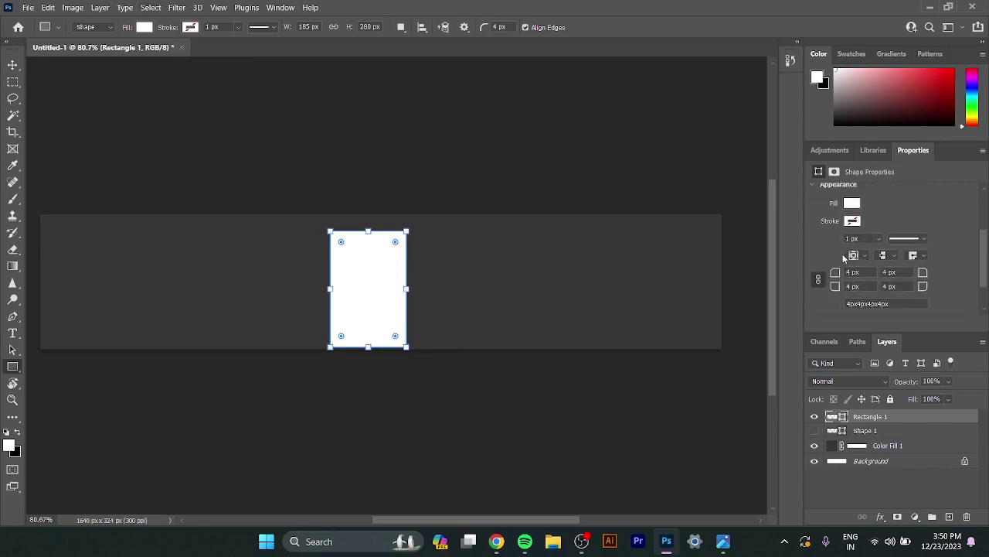
left_click_drag(837, 276, 914, 283)
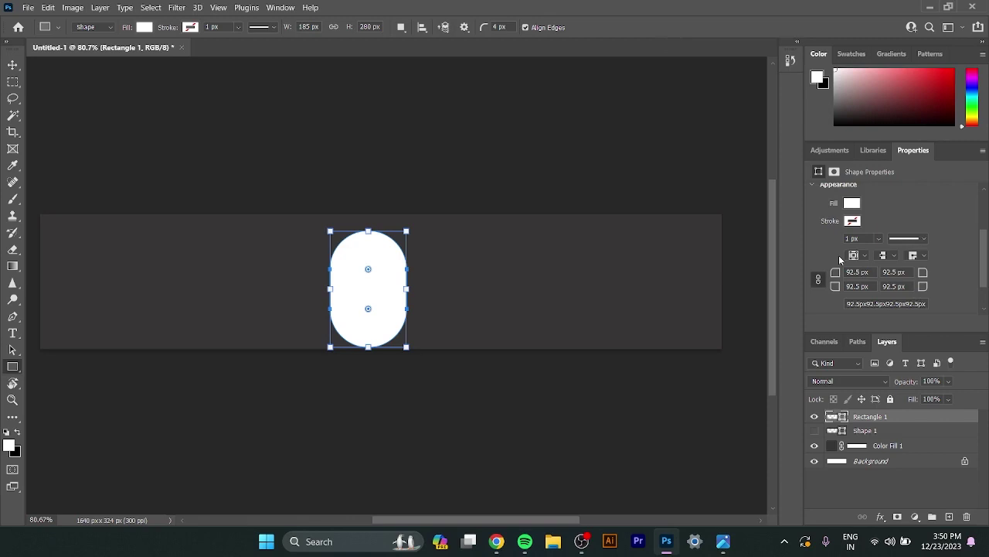
left_click(853, 271)
left_click(854, 268)
left_click(15, 68)
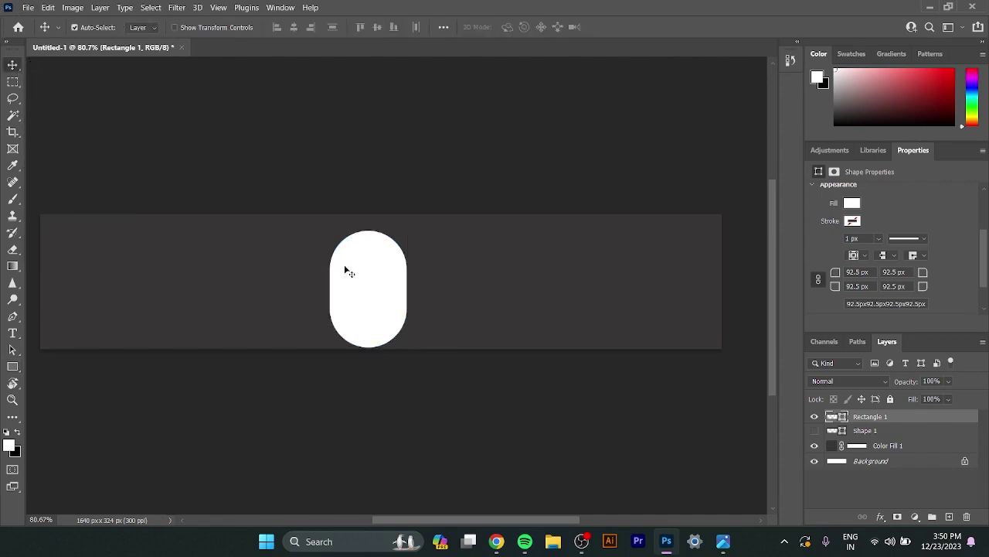
Step: Duplicate the pill into three overlapping capsules at right, with Rectangle 1 stacked on top
mouse_move(387, 285)
left_mouse_down()
mouse_move(424, 294)
mouse_move(640, 285)
mouse_move(649, 295)
mouse_move(608, 287)
left_mouse_up()
key("ctrl+z")
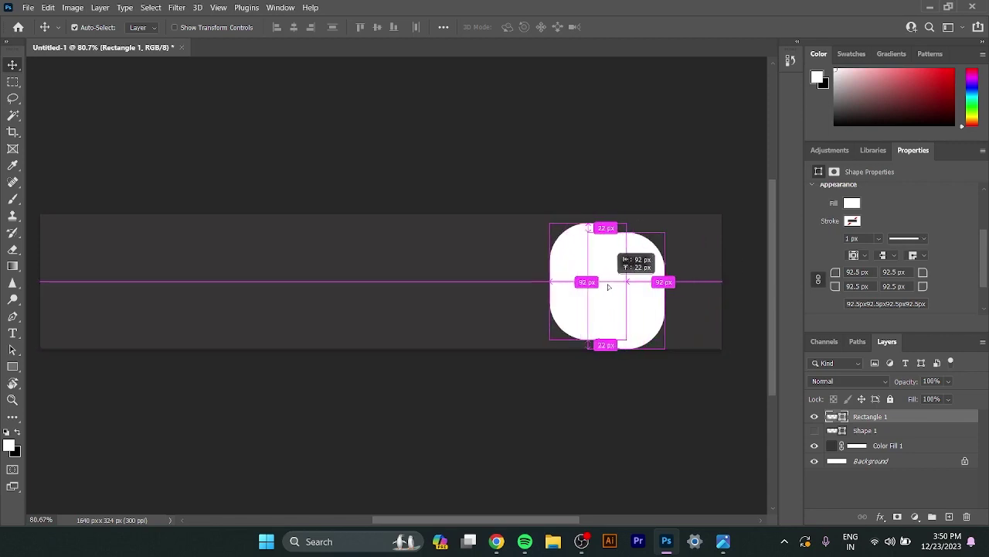
left_click_drag(608, 287, 693, 290)
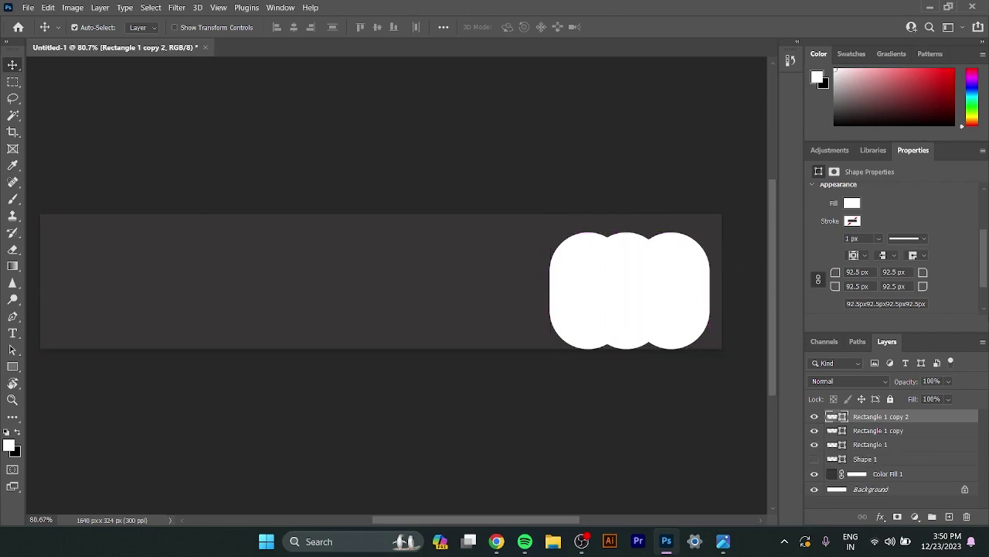
left_click_drag(931, 448, 919, 415)
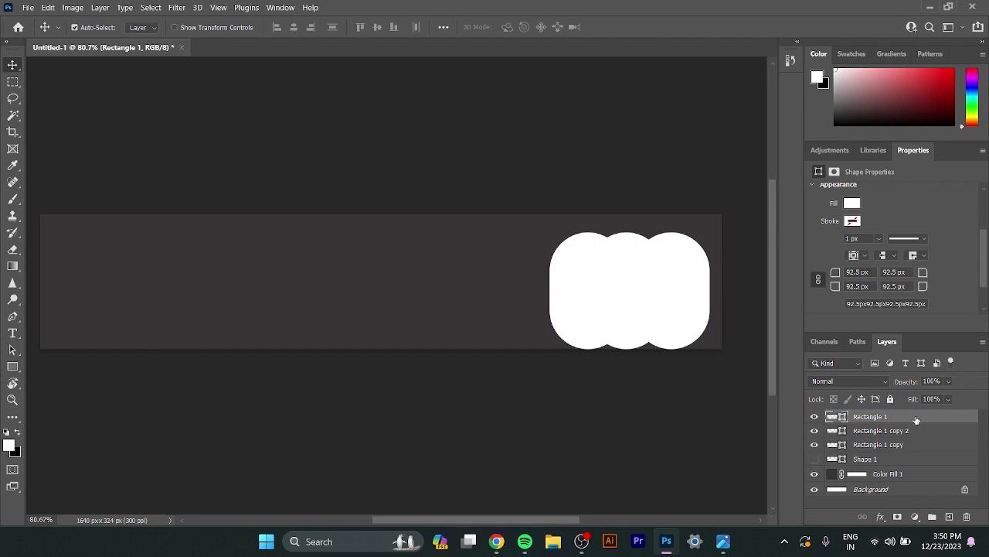
Step: Give Rectangle 1 a Multiply drop shadow: 46% opacity, 90°, distance 11, size 59
double_click(916, 419)
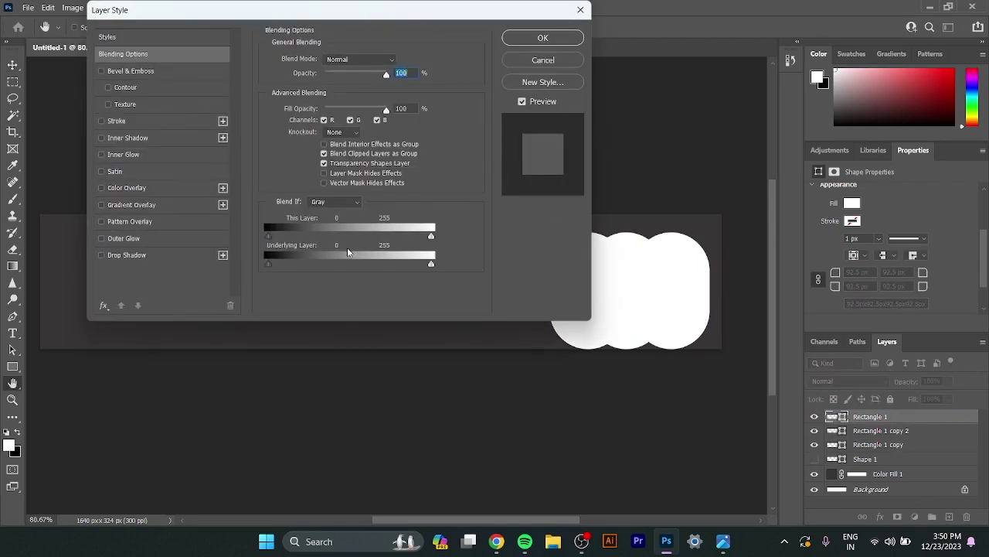
left_click(130, 255)
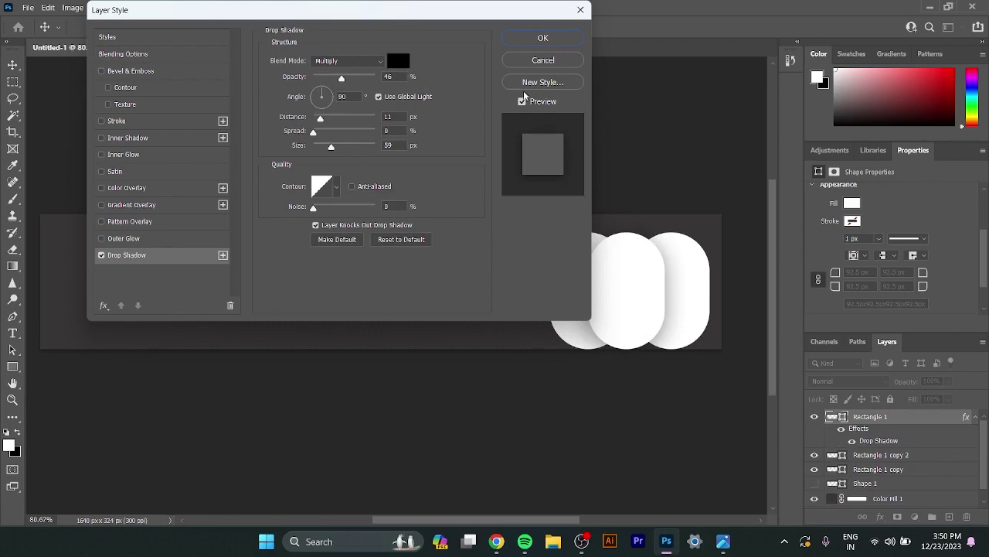
left_click(541, 38)
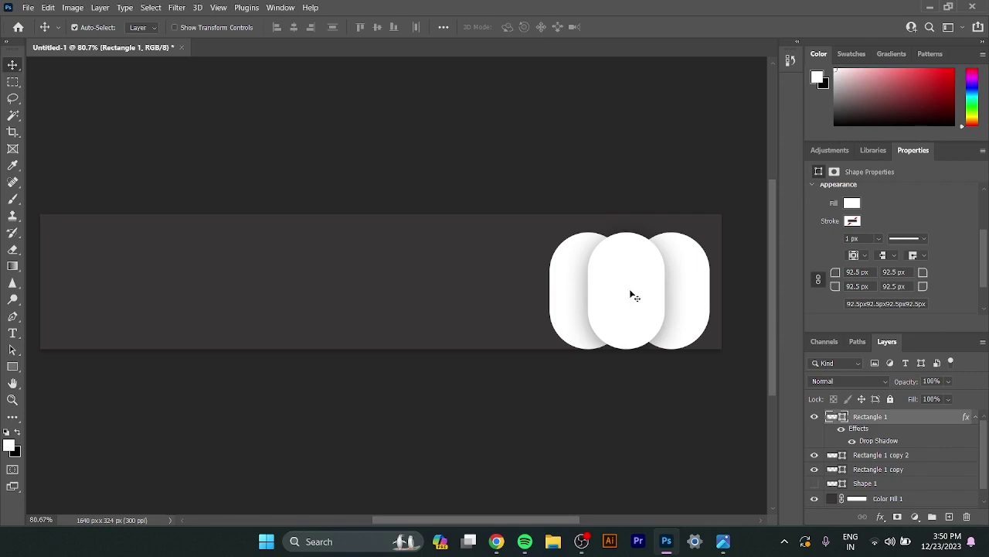
Step: Place the Eiffel Tower photo over the white capsules
left_click_drag(6, 45, 569, 374)
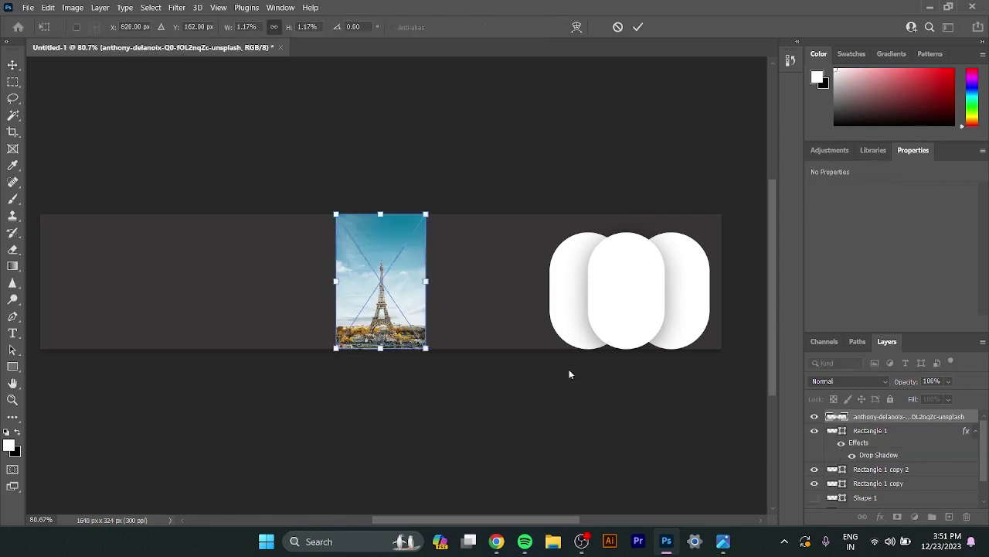
left_click_drag(379, 266, 625, 269)
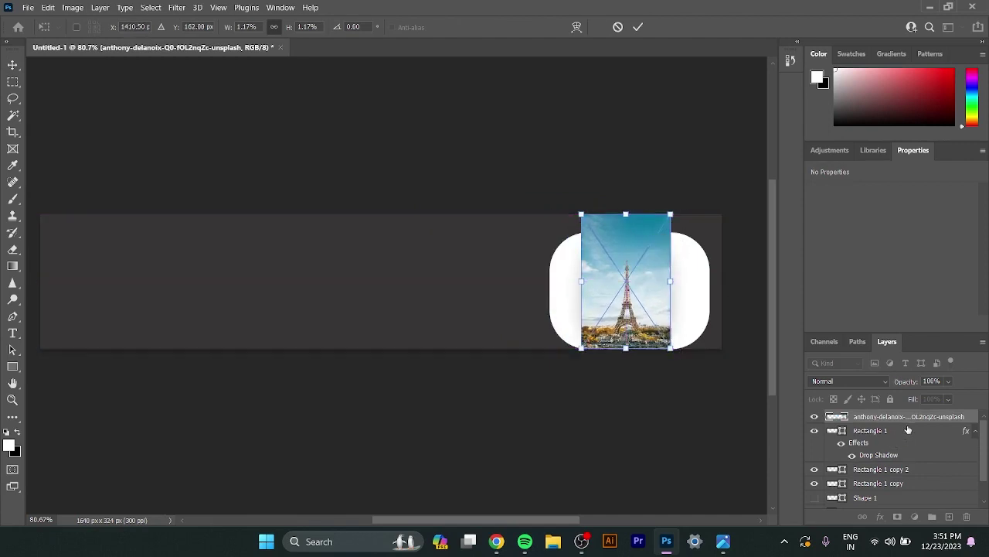
key("Return")
Step: Clip the Eiffel Tower photo to the middle Rectangle 1 capsule and nudge it into place
left_click(971, 433)
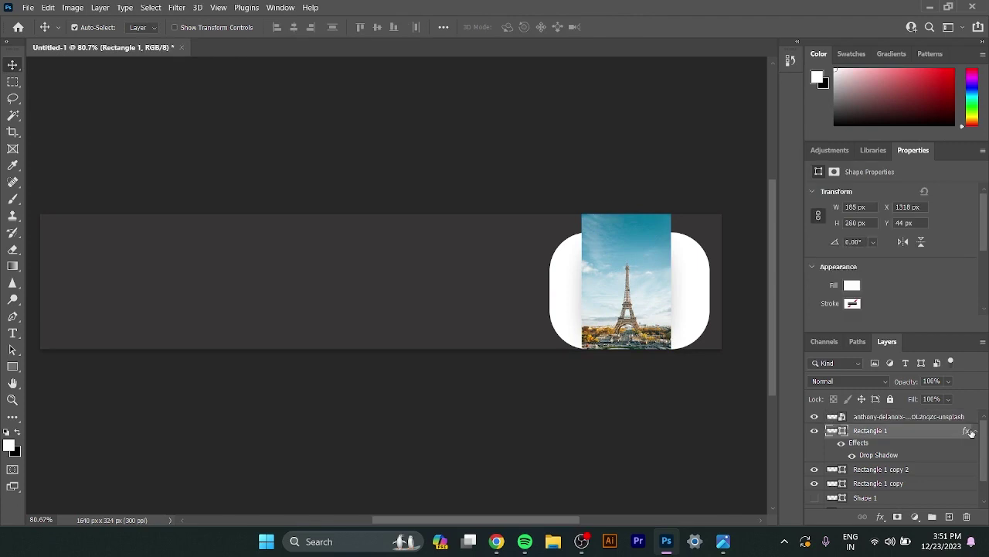
left_click(974, 433)
left_click(974, 433)
left_click(974, 433)
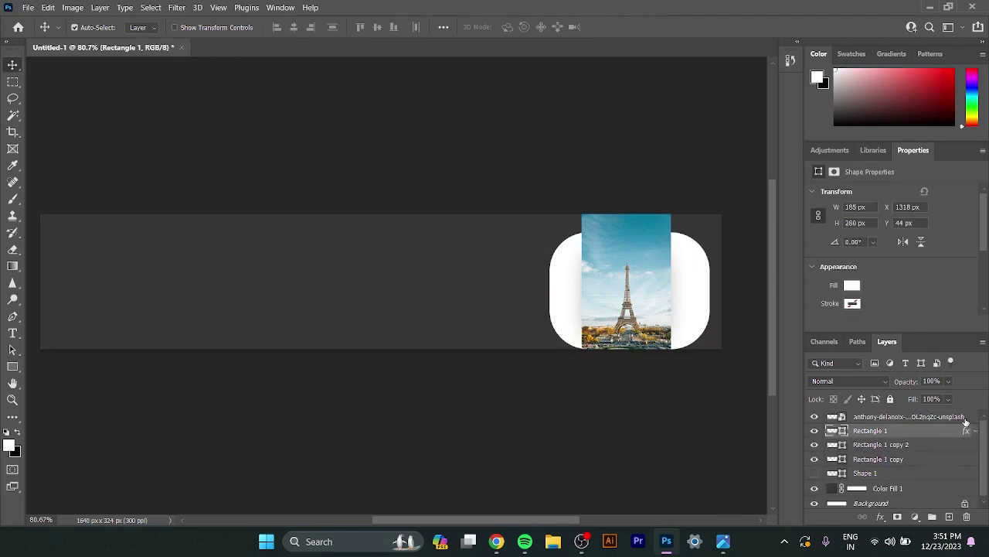
left_click(966, 417)
right_click(966, 418)
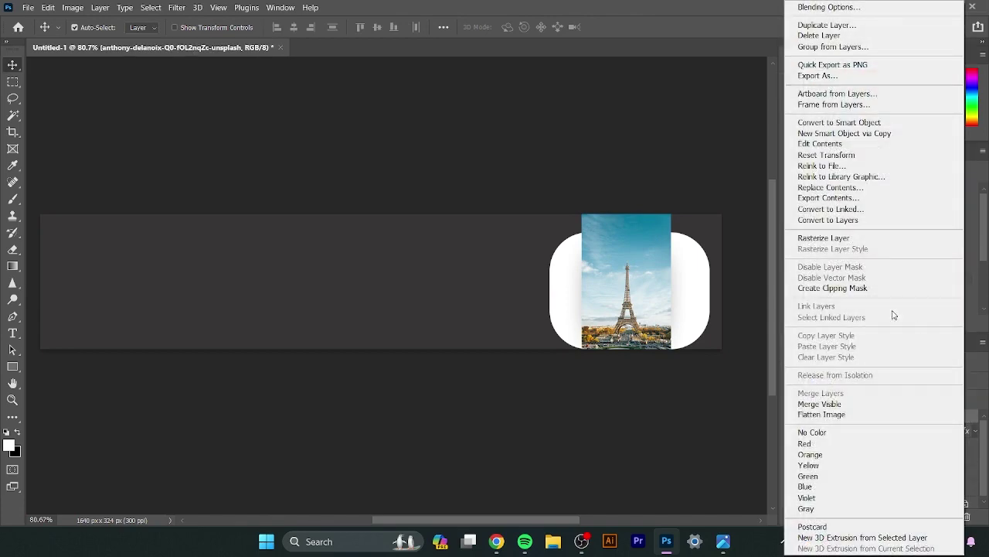
left_click(851, 288)
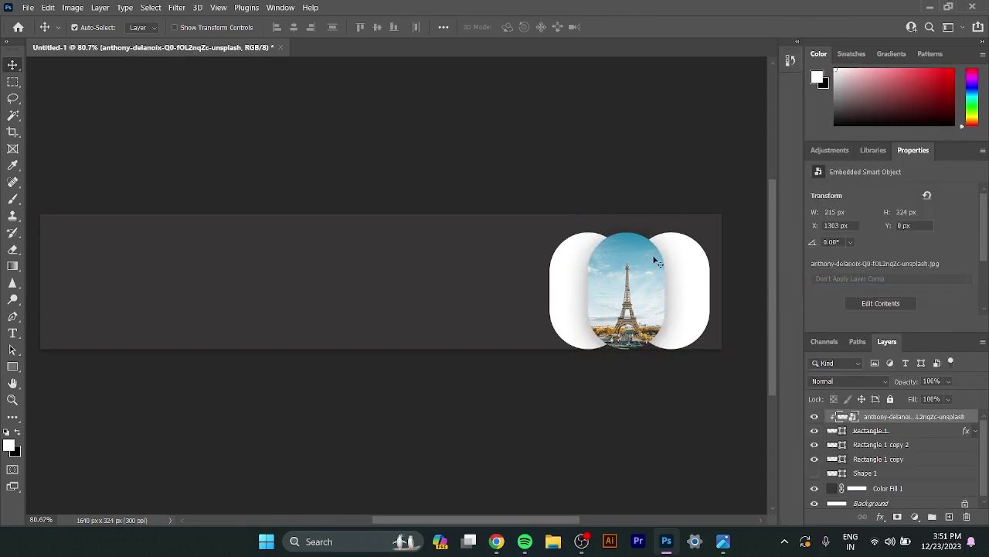
left_click_drag(627, 302, 627, 302)
left_click(896, 432)
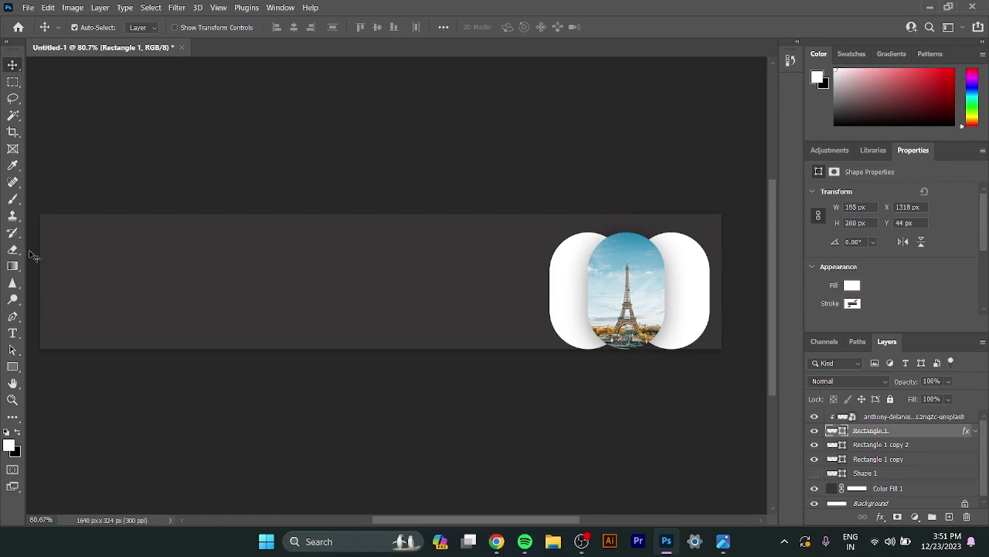
Step: Give the middle capsule a 10 px white stroke
left_click(13, 364)
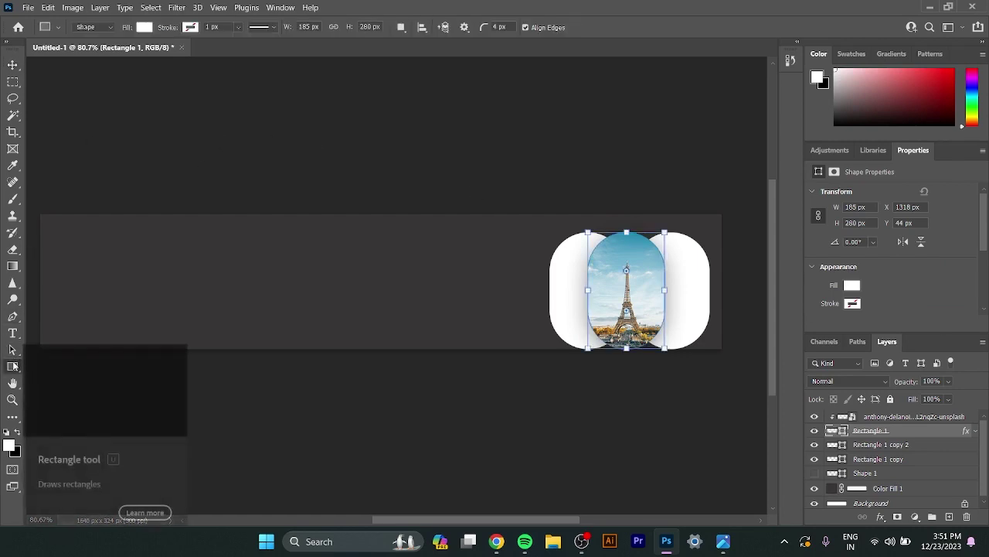
left_click(192, 27)
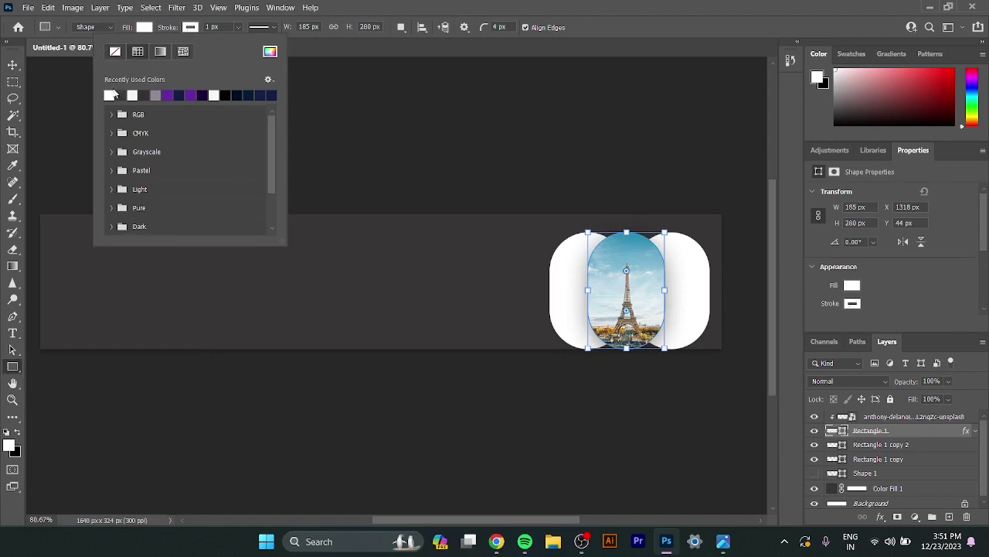
left_click(209, 27)
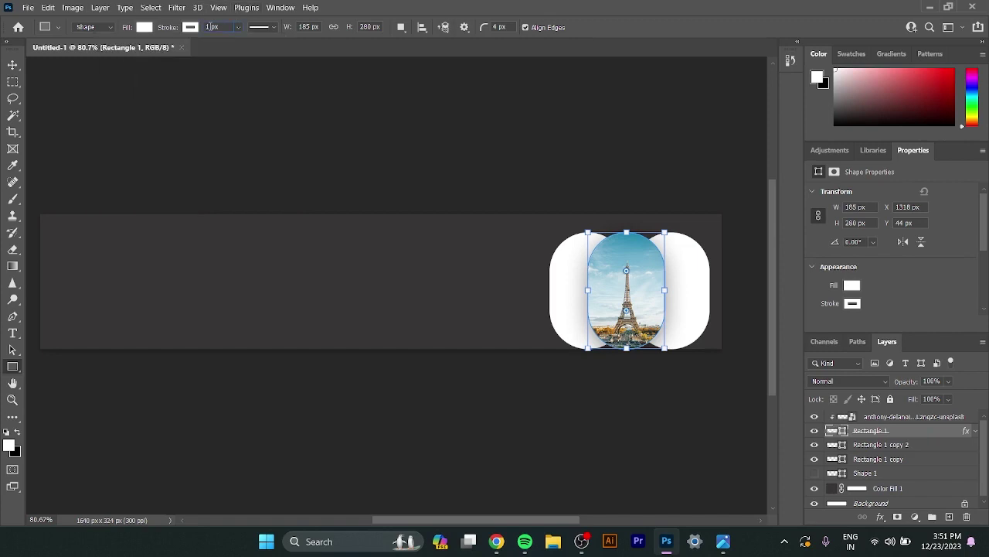
type("0")
key("Return")
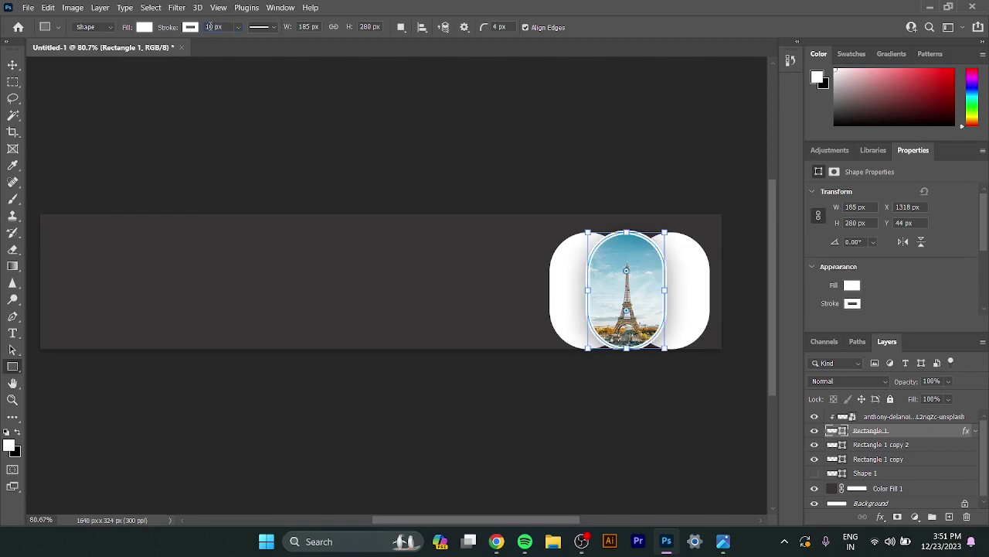
left_click(12, 65)
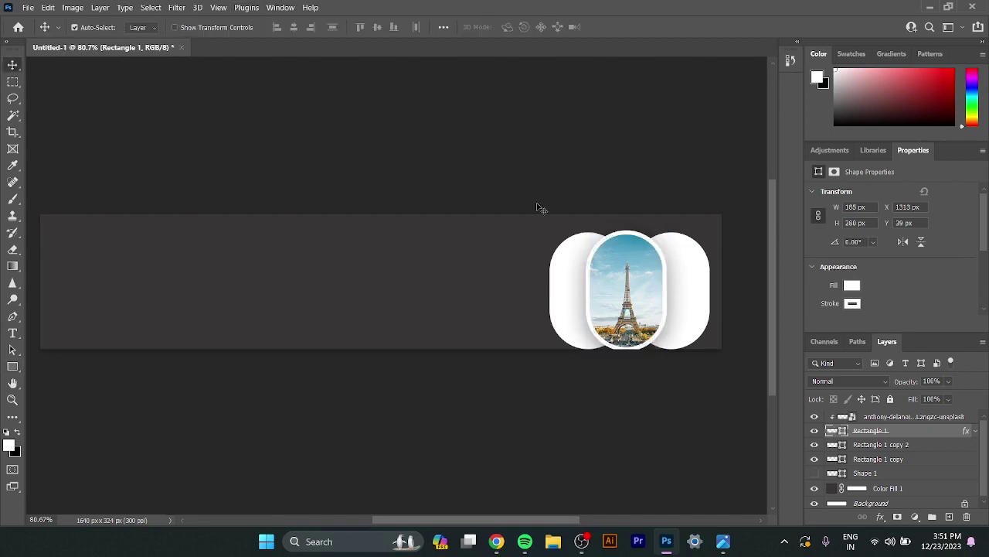
Step: Move Rectangle 1 copy above Rectangle 1 copy 2 and rename it 'rectangle 2'
left_click(578, 279)
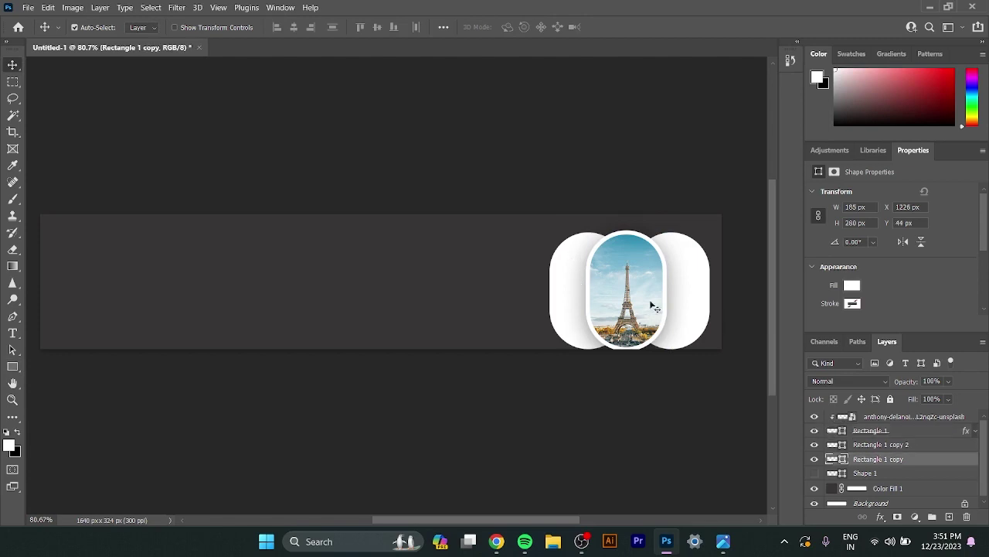
left_click_drag(899, 459, 900, 445)
double_click(886, 446)
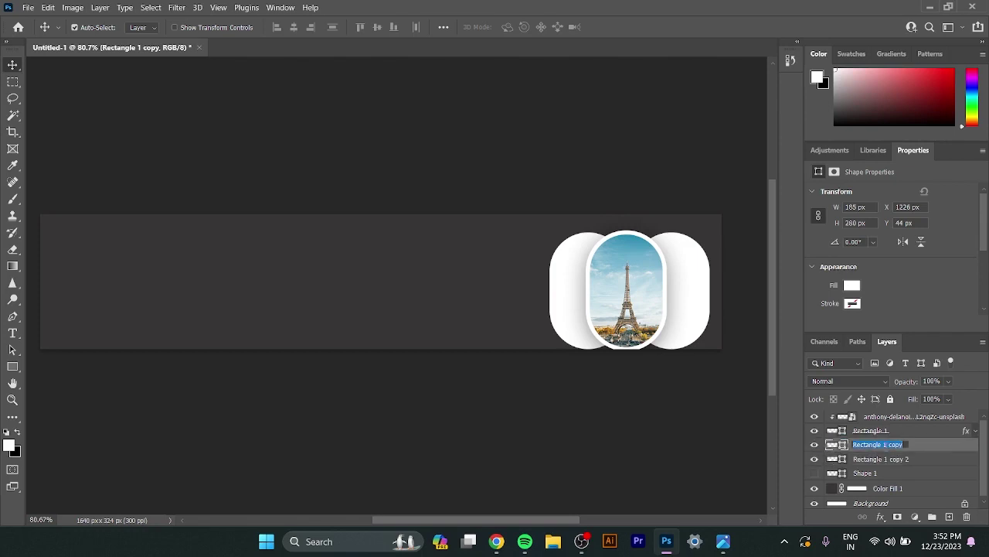
key("BackSpace")
key("Return")
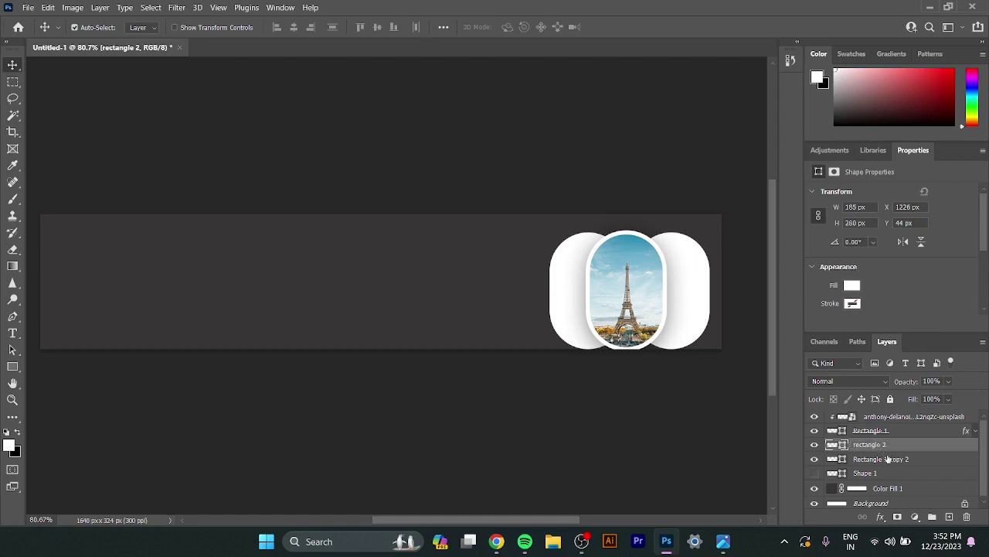
Step: Rename Rectangle 1 copy 2 to 'rectangle 3' and check Rectangle 1's effects
double_click(887, 458)
key("BackSpace")
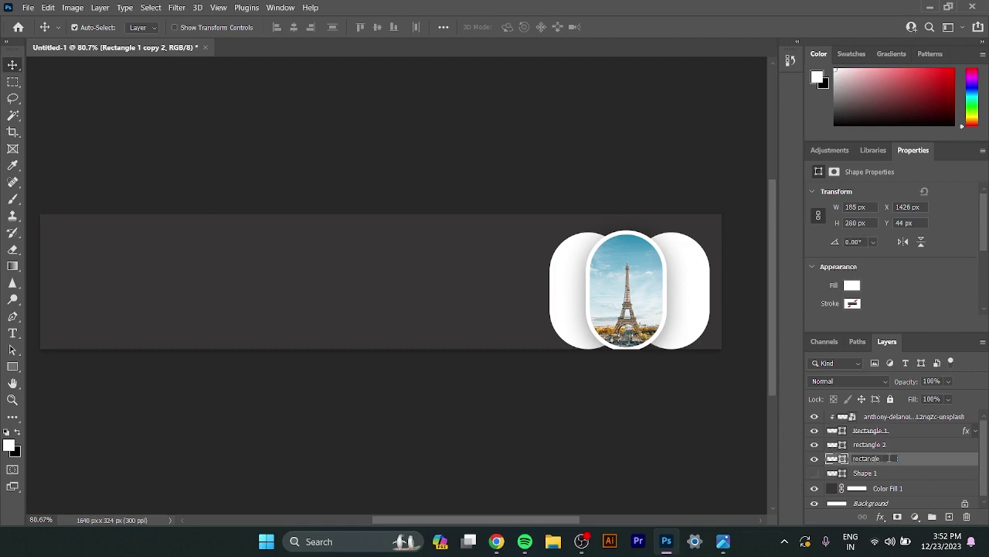
type("3")
key("Return")
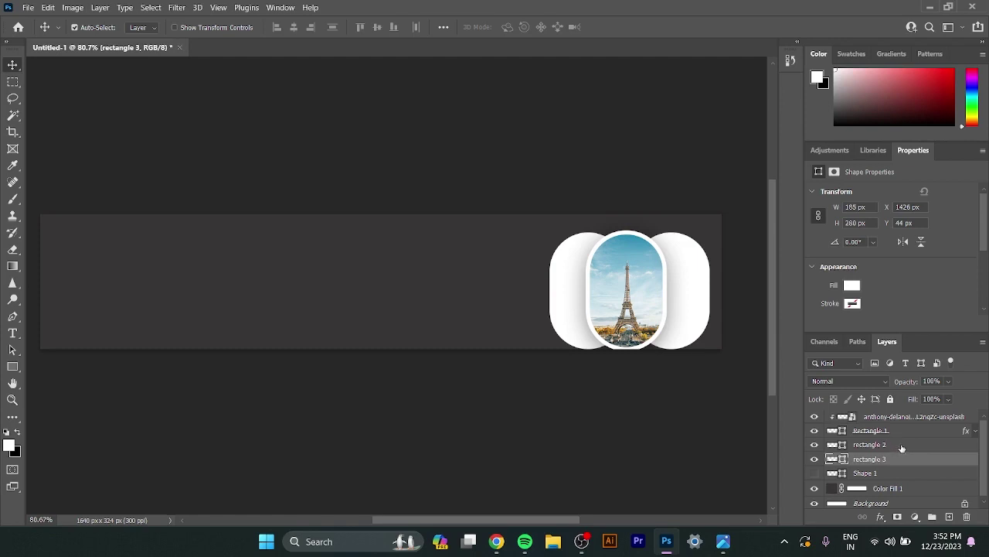
left_click(901, 445)
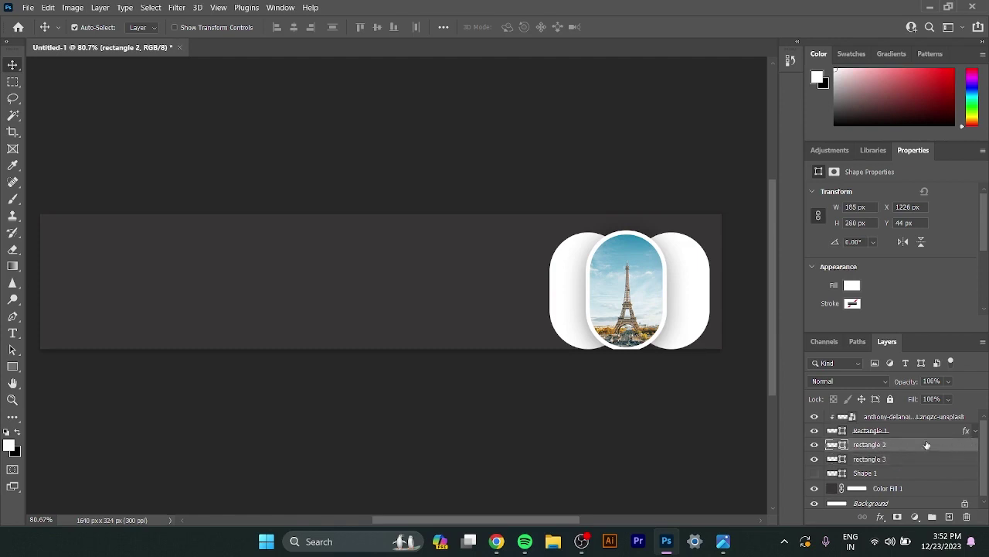
left_click(975, 431)
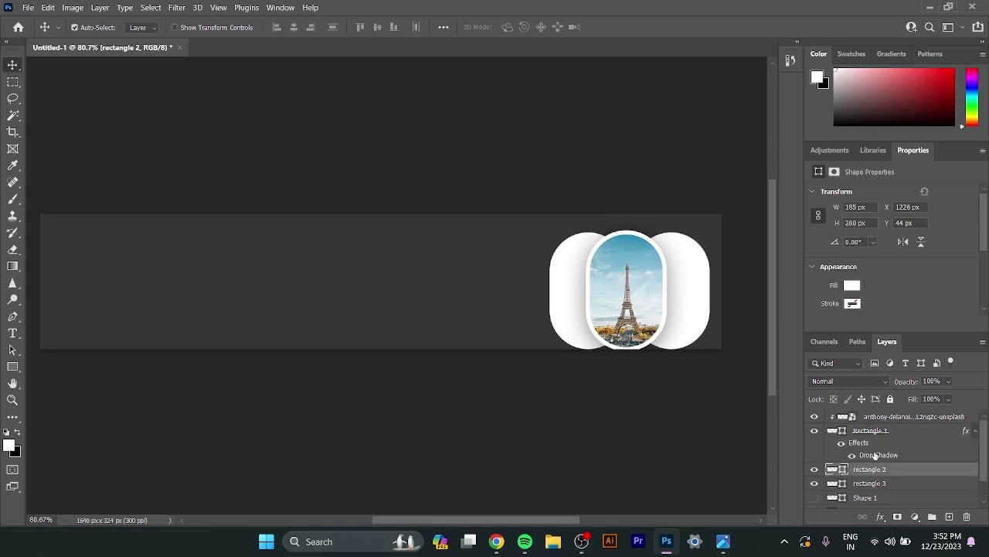
left_click(976, 430)
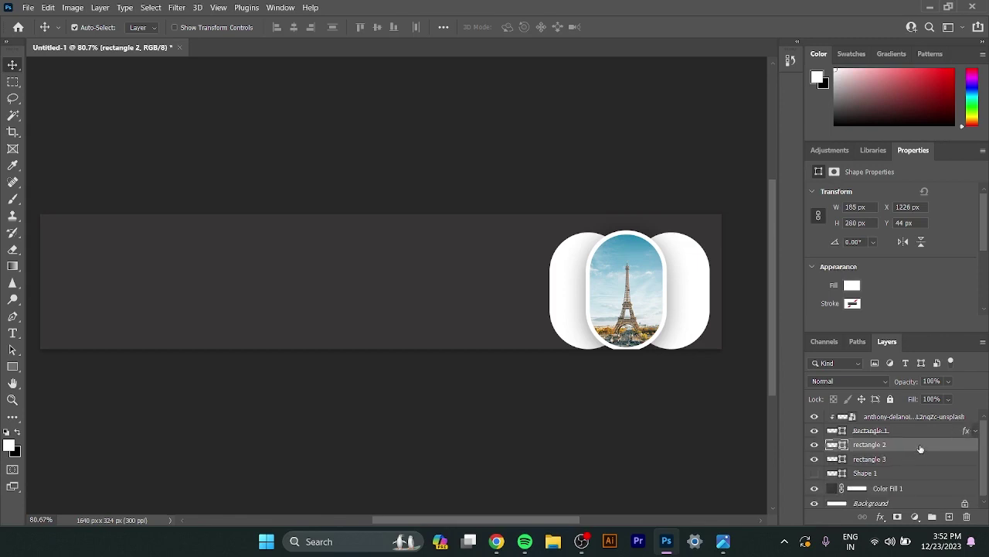
Step: Give rectangle 2 a white 10 px stroke and dismiss the new-rectangle prompt
left_click(10, 368)
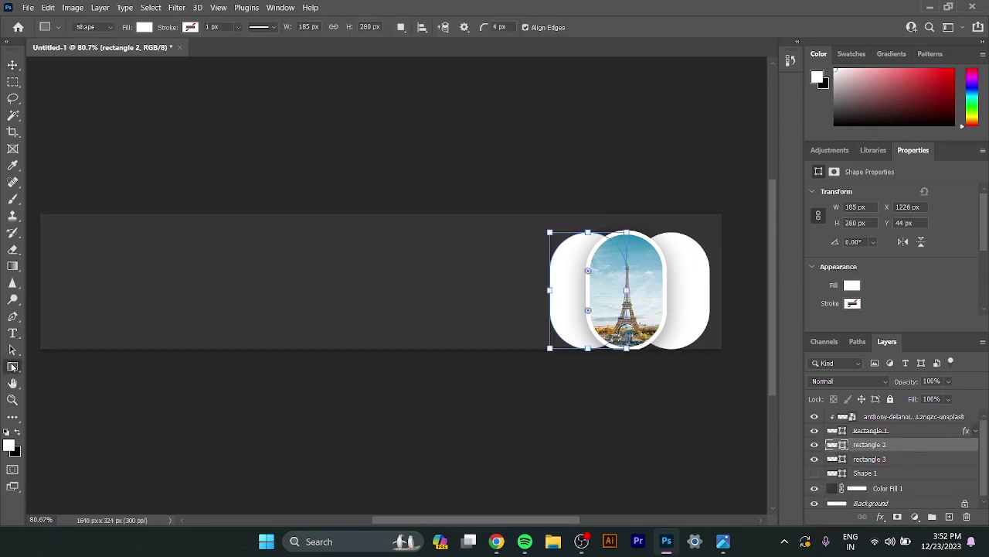
left_click(188, 29)
left_click(109, 94)
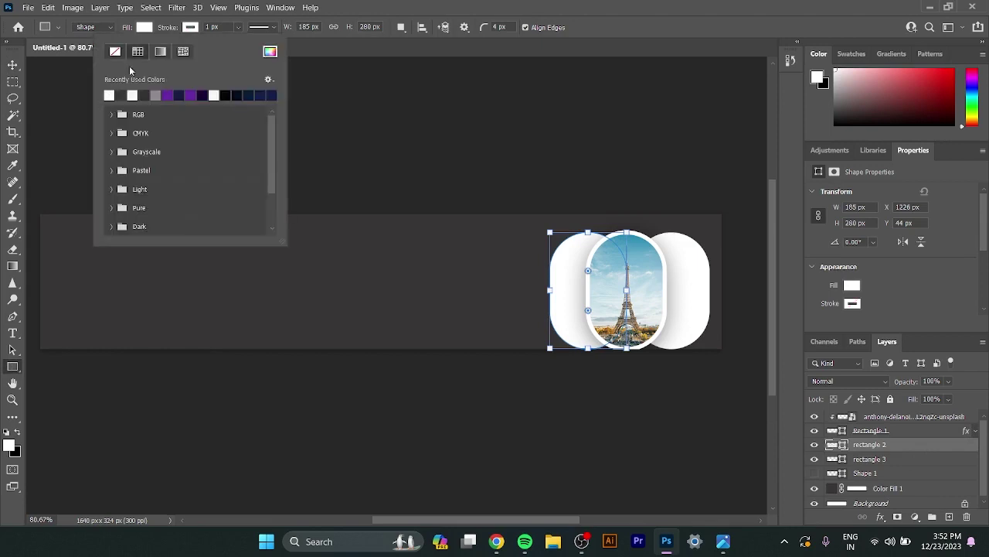
left_click(208, 25)
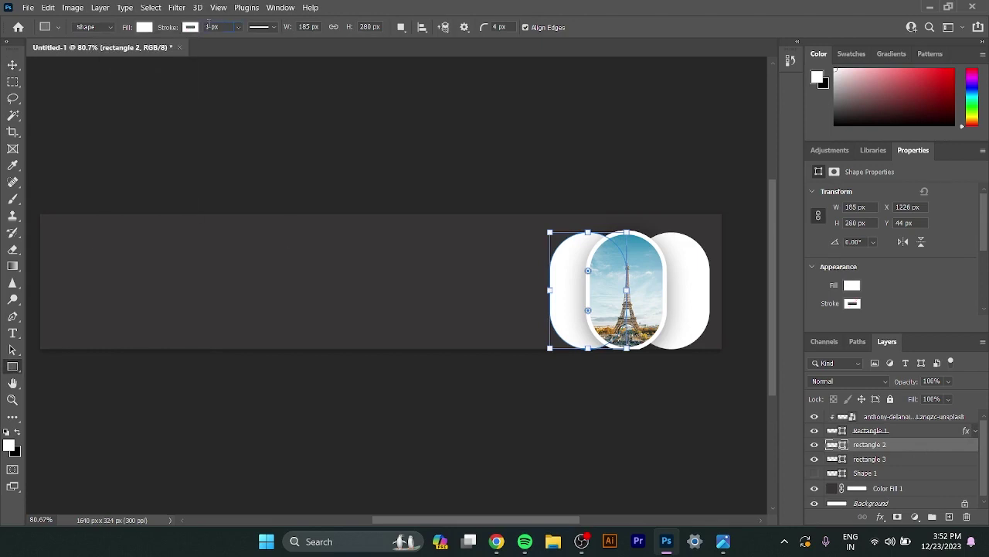
type("10")
key("Return")
left_click(586, 147)
left_click(542, 240)
Step: Select the right capsule, rectangle 3, and give it a white stroke, typing 5 as width
left_click(13, 65)
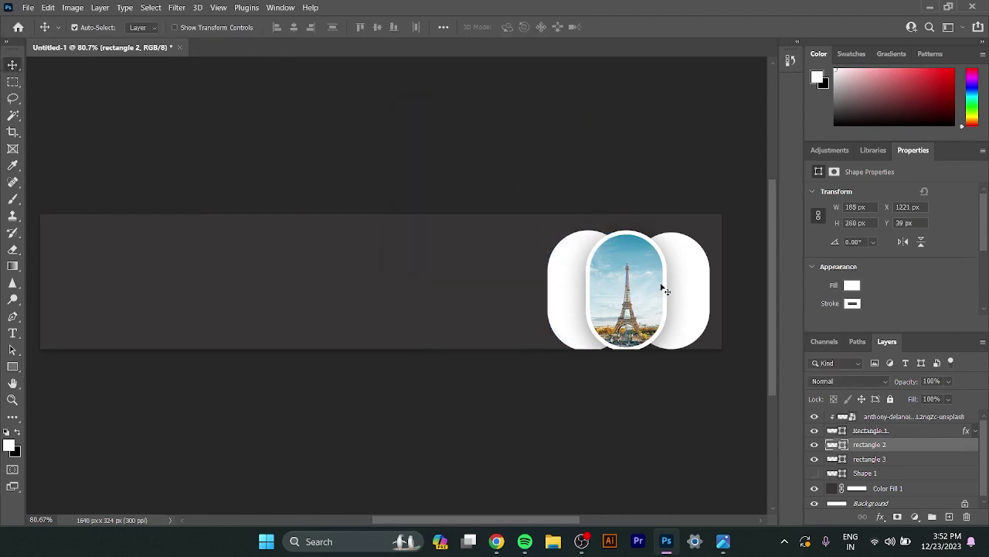
left_click(688, 284)
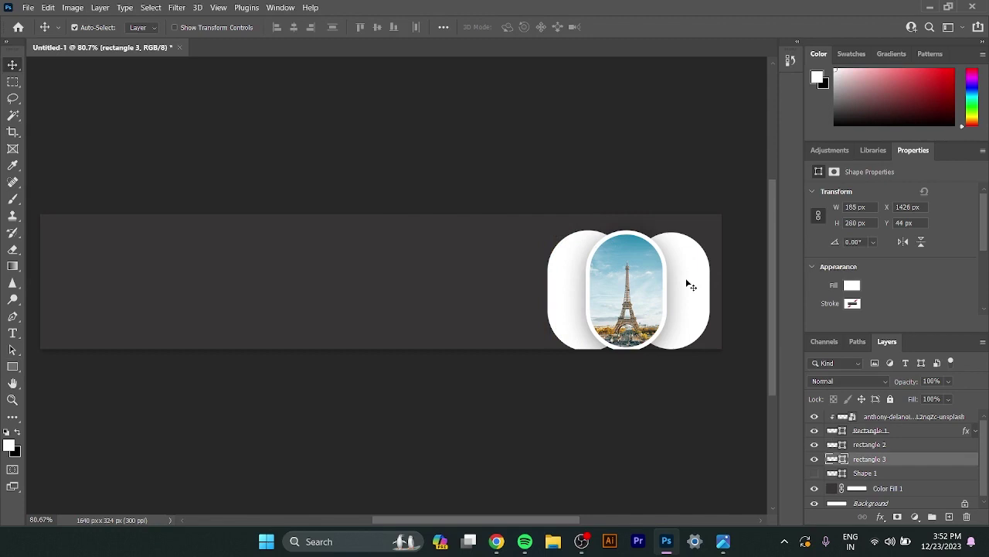
left_click(12, 366)
left_click(191, 28)
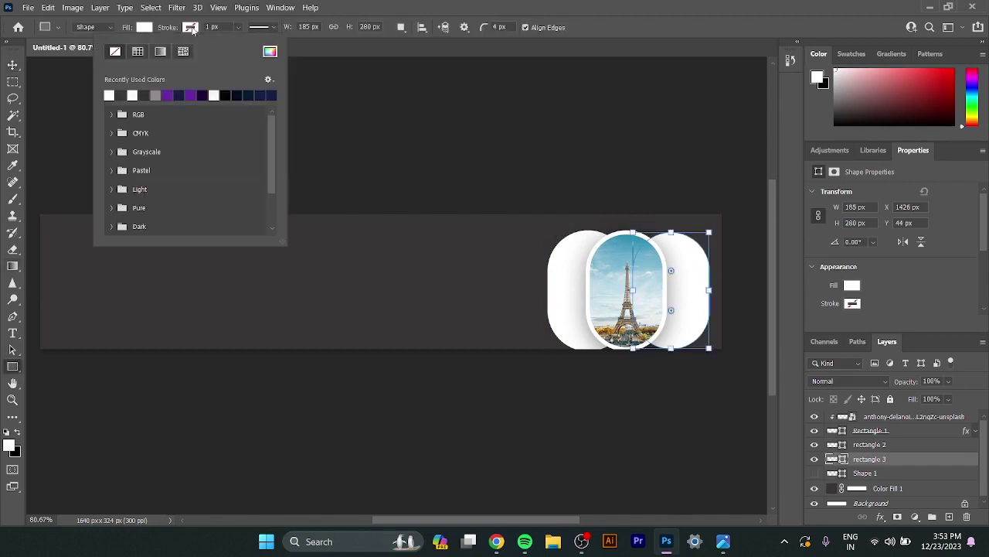
left_click(109, 94)
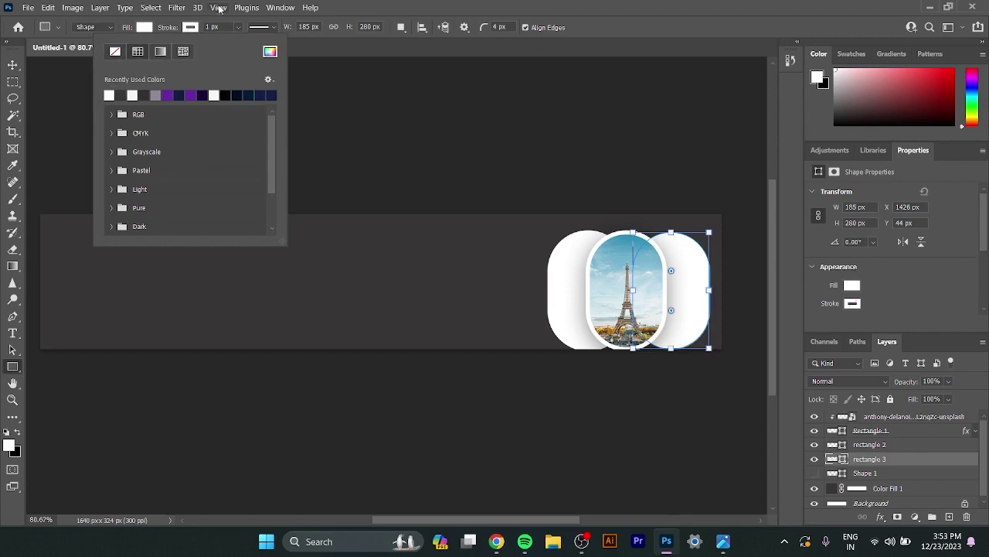
left_click(210, 26)
type("5")
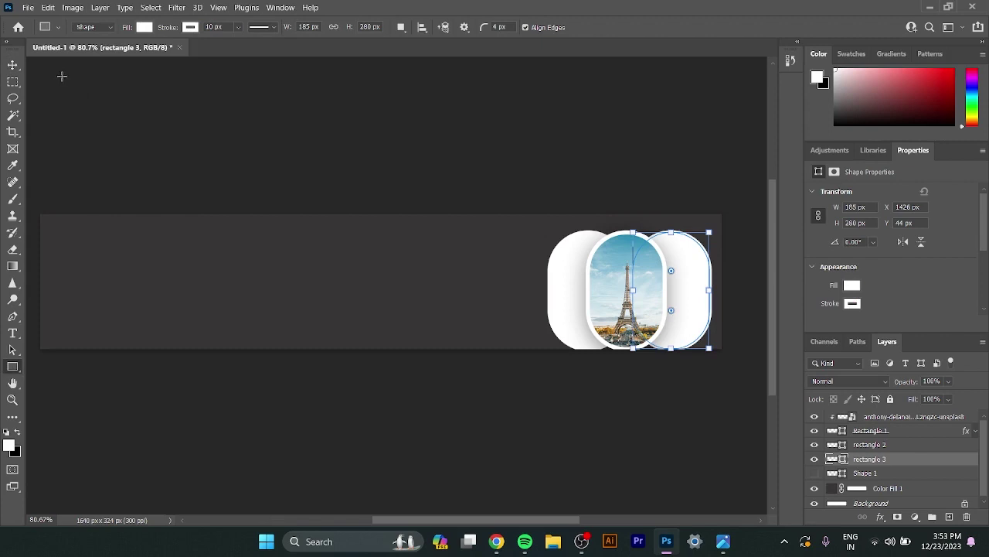
left_click(13, 68)
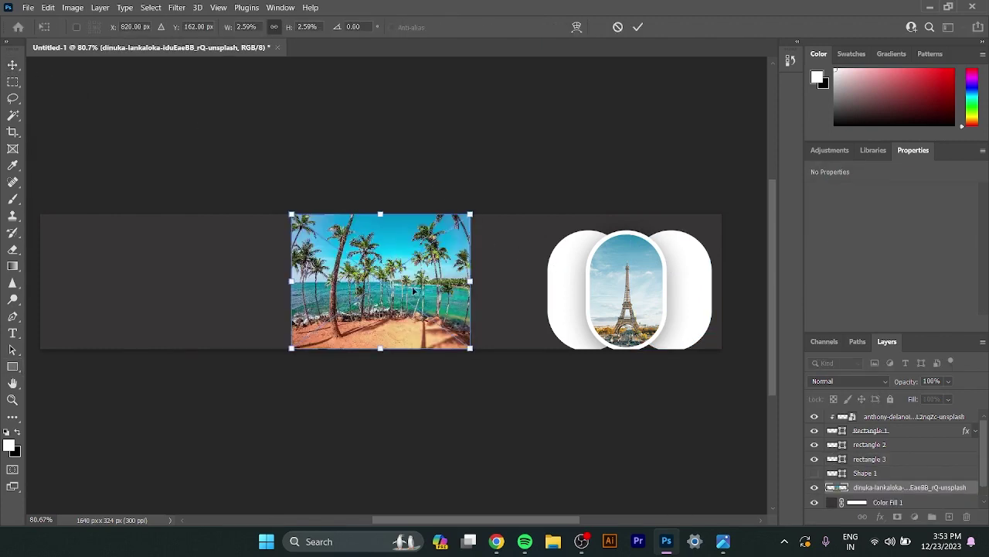
Step: Place the beach photo over the pills and clip it into rectangle 2
left_click_drag(414, 291, 587, 301)
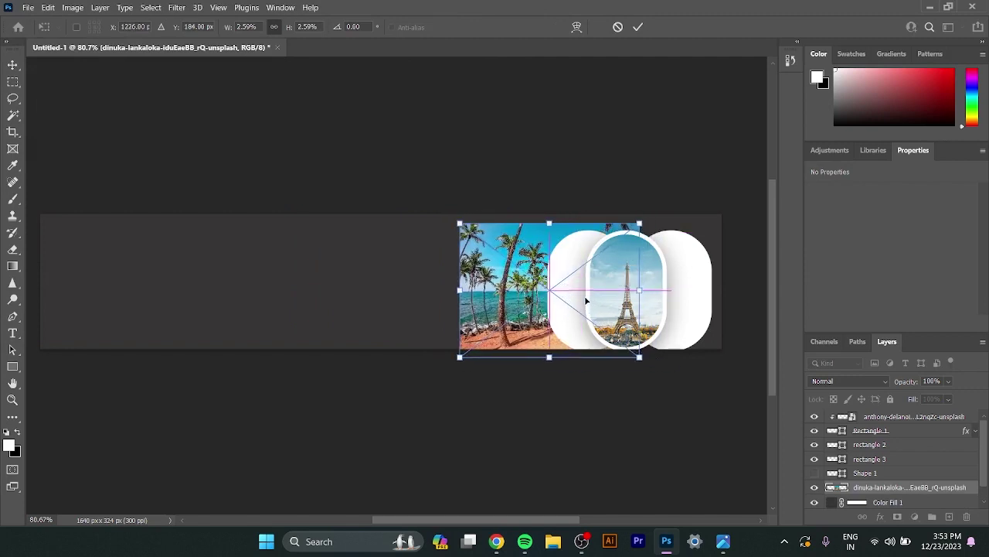
key("Return")
left_click(901, 447)
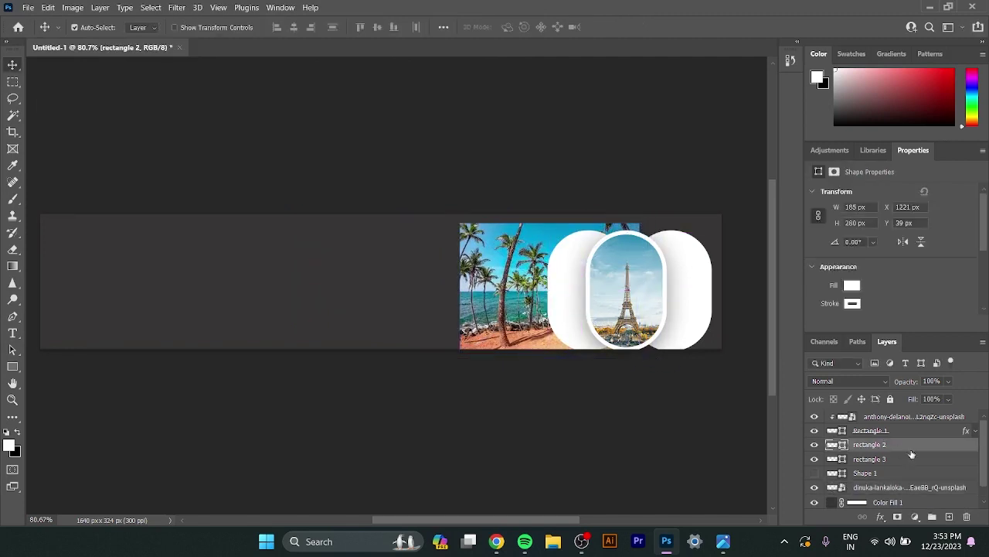
left_click_drag(949, 490, 942, 438)
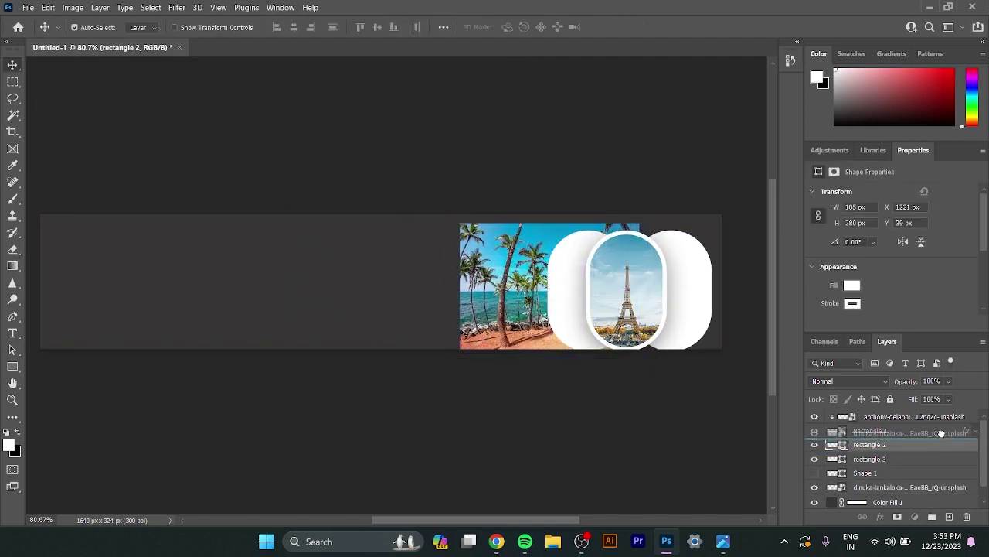
right_click(936, 450)
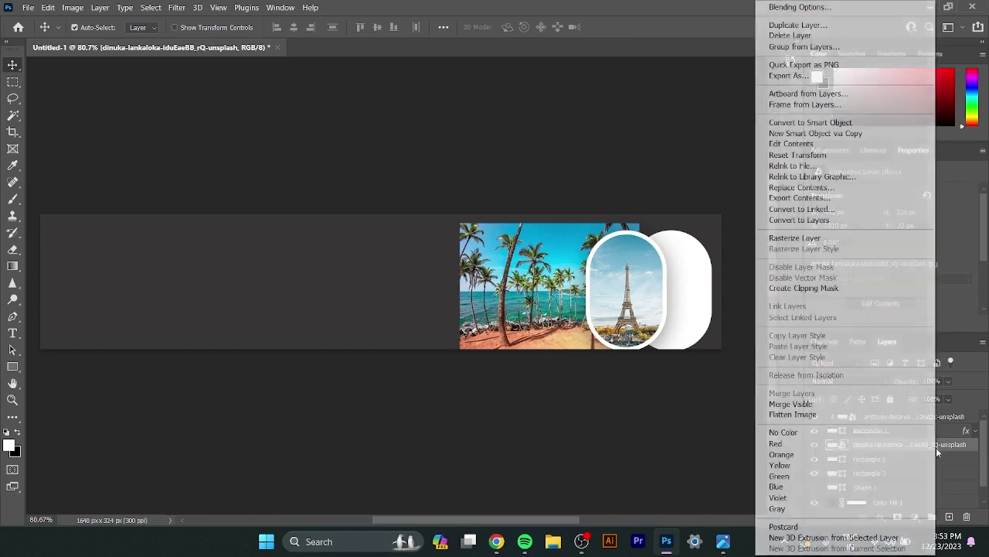
left_click(826, 289)
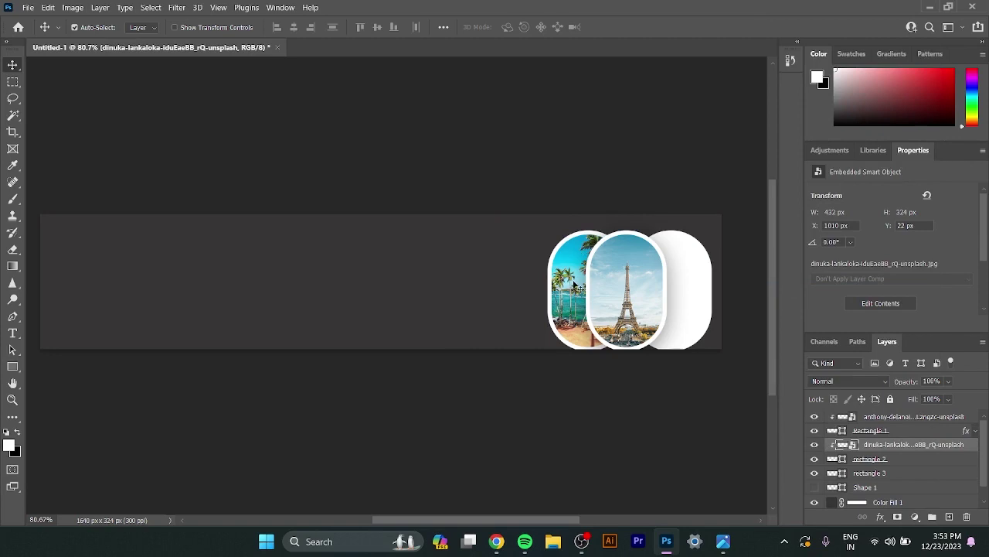
Step: Shift the beach photo inside its pill and move rectangle 2 left of the Eiffel pill
left_click_drag(573, 284, 556, 275)
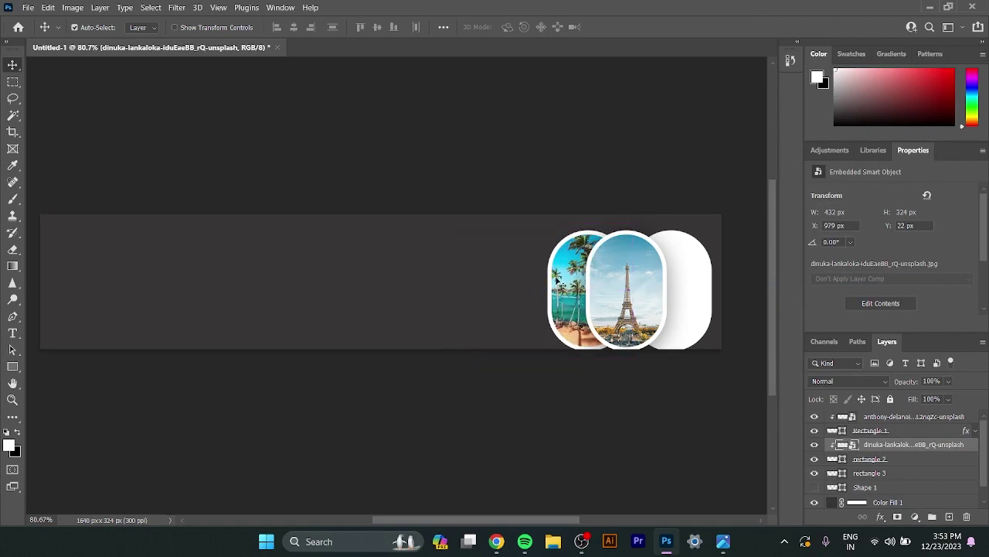
left_click(900, 459)
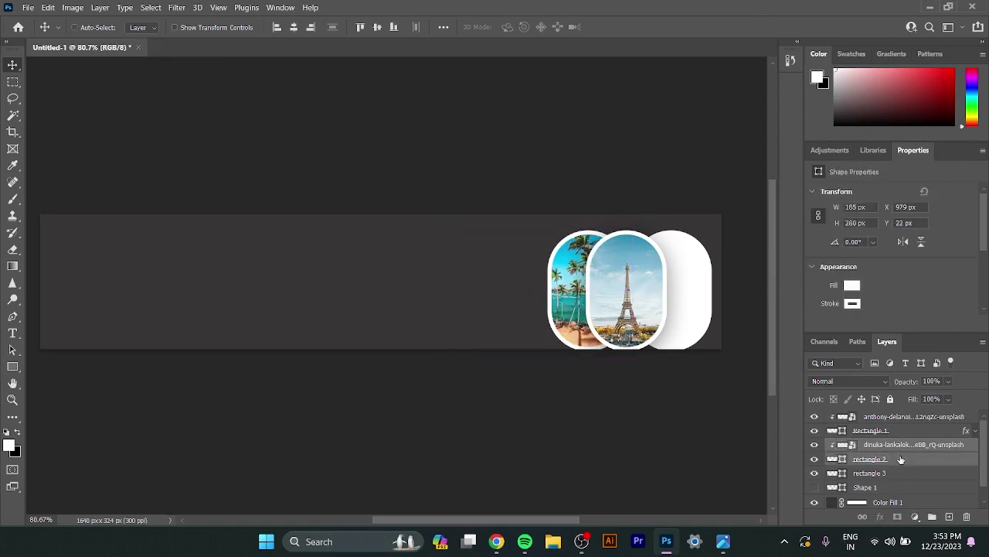
left_click_drag(567, 308, 537, 308)
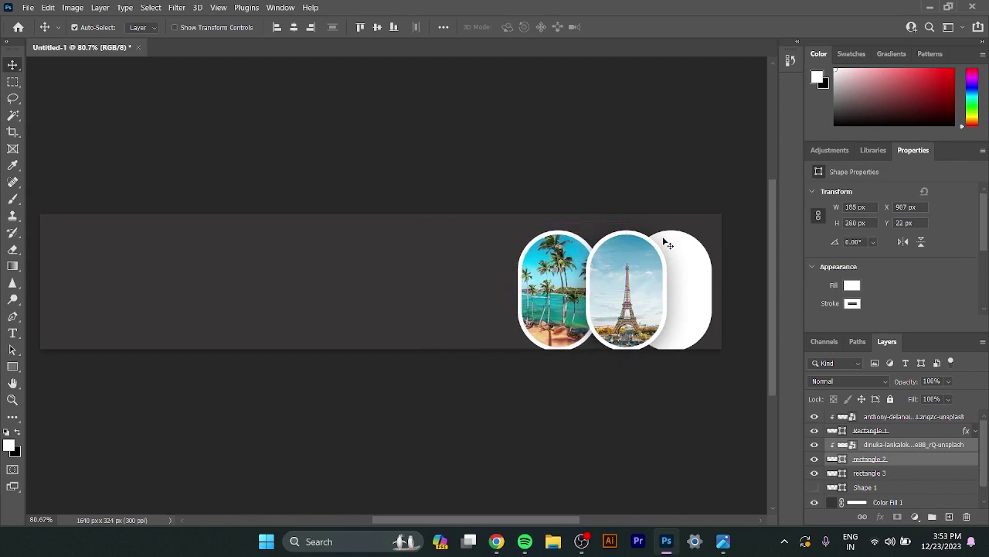
left_click(687, 317)
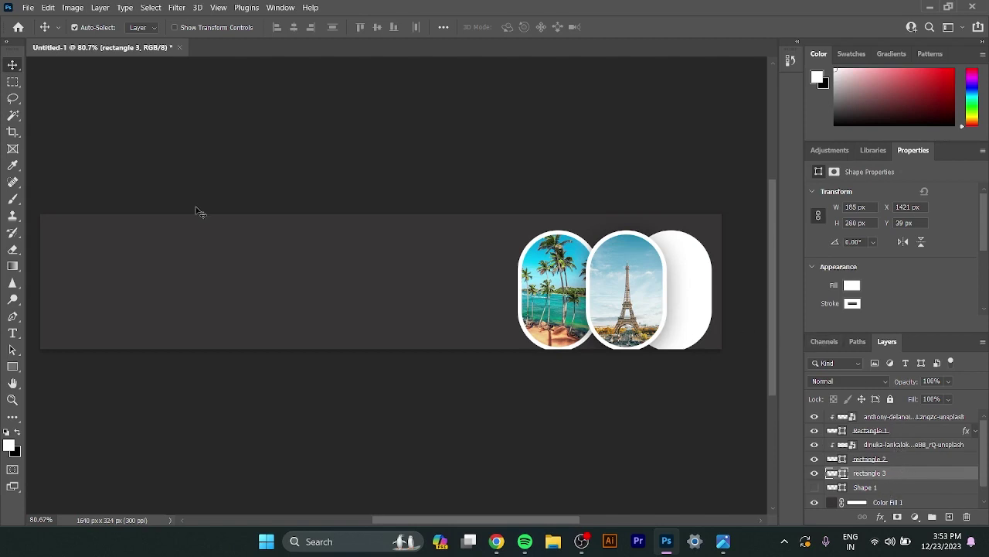
Step: Place the sri lanka photo at the banner's right end and clip it into the third pill
left_click(27, 7)
left_click(54, 301)
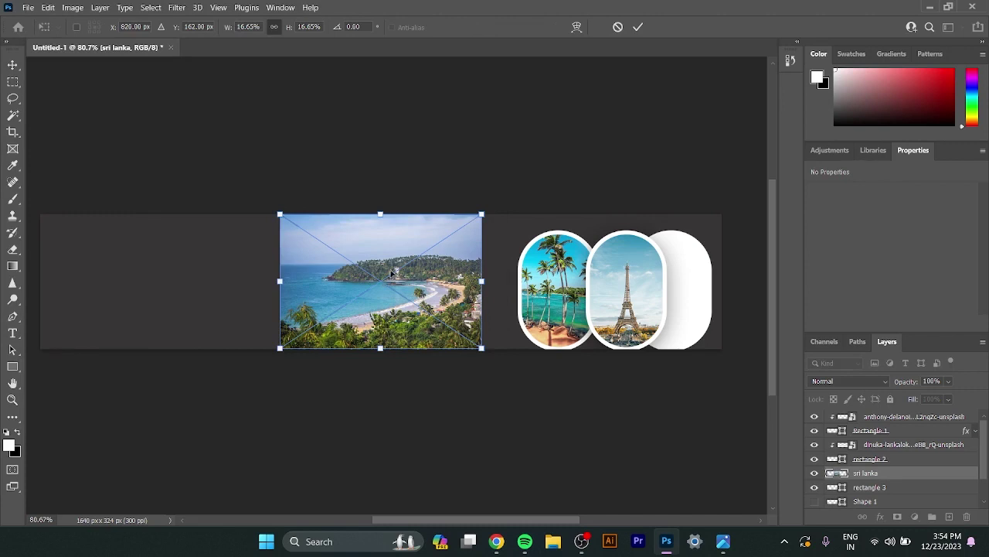
left_click_drag(392, 272, 732, 272)
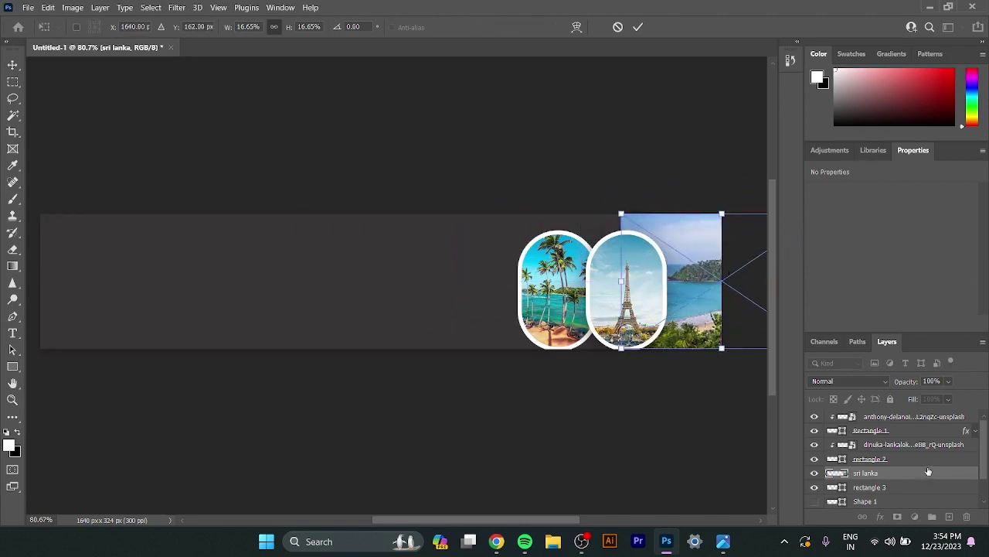
key("Return")
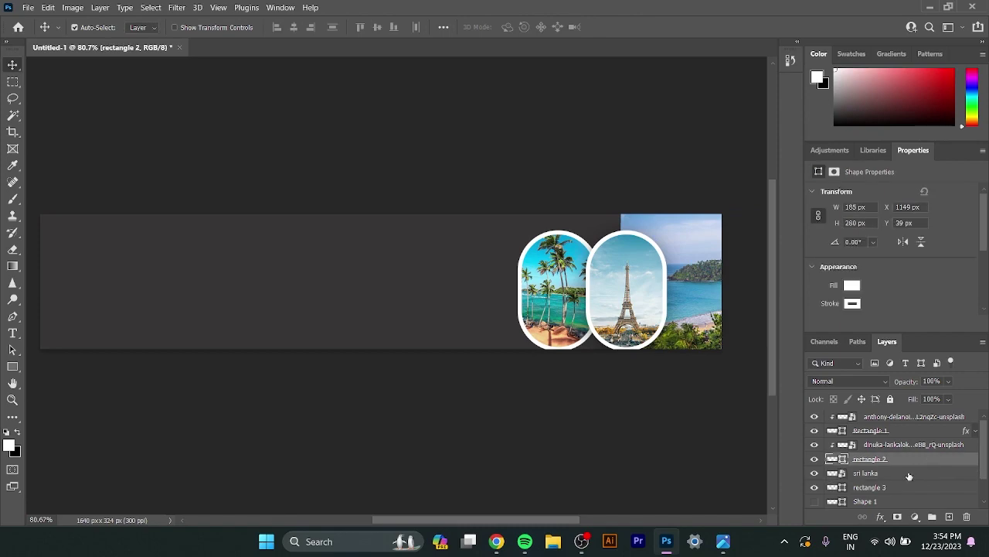
left_click(909, 473)
right_click(908, 472)
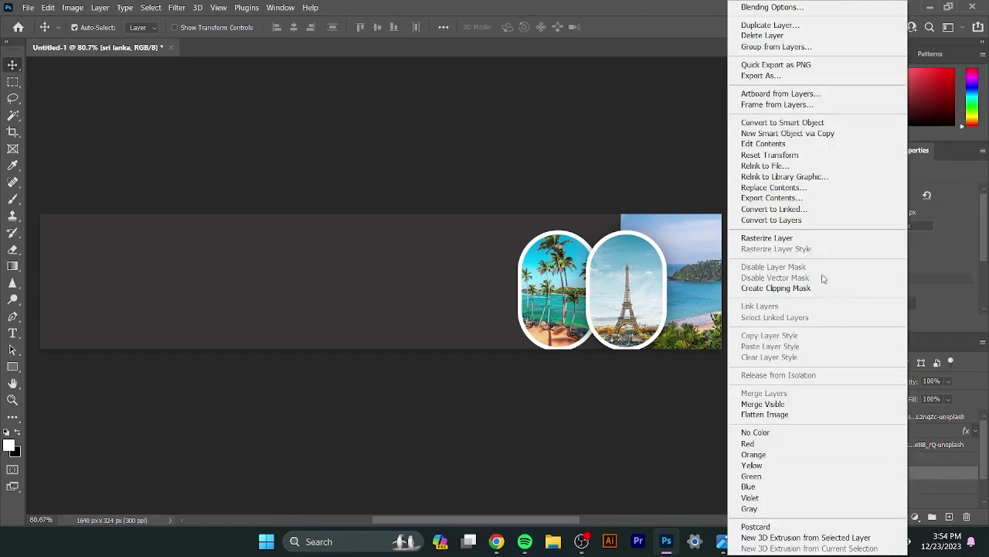
left_click(823, 288)
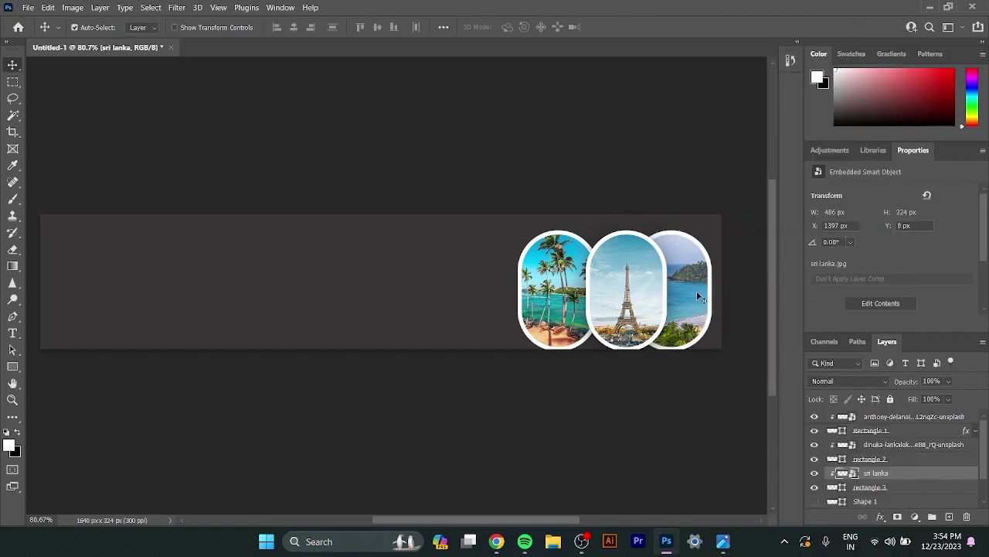
Step: Reposition the sri lanka image and rectangle 3 so the photo sits well in its pill
left_click_drag(696, 291, 677, 297)
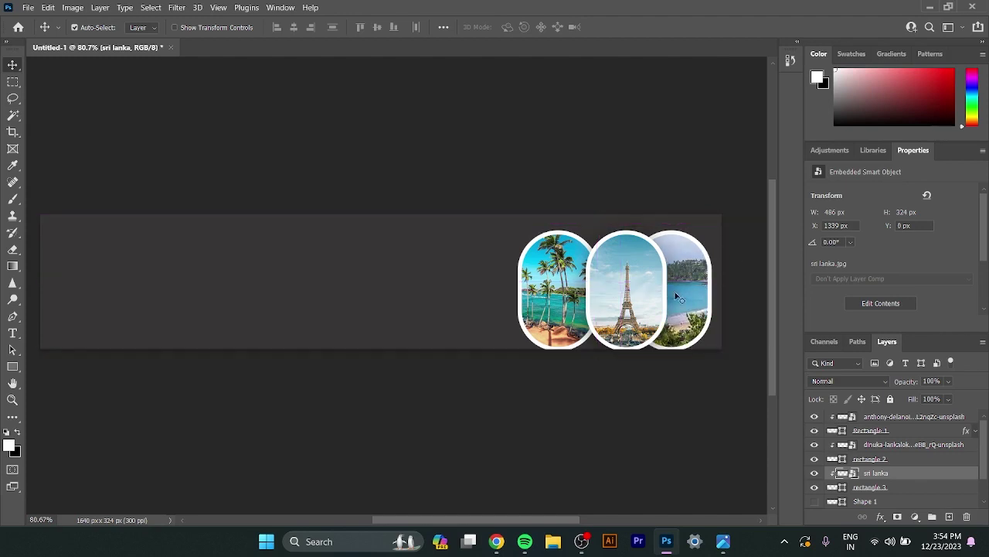
left_click(912, 487, "ctrl")
left_click_drag(687, 303, 702, 303)
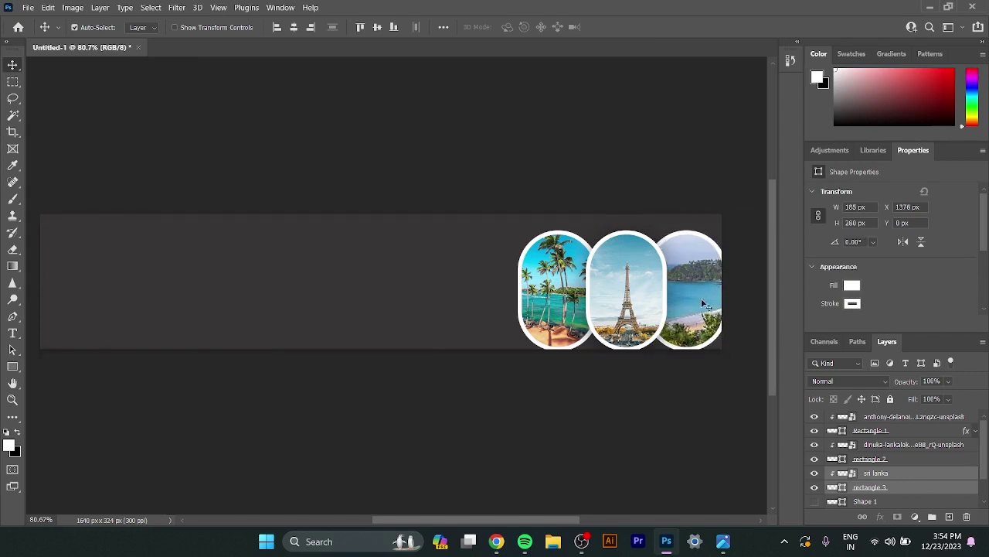
left_click(895, 477)
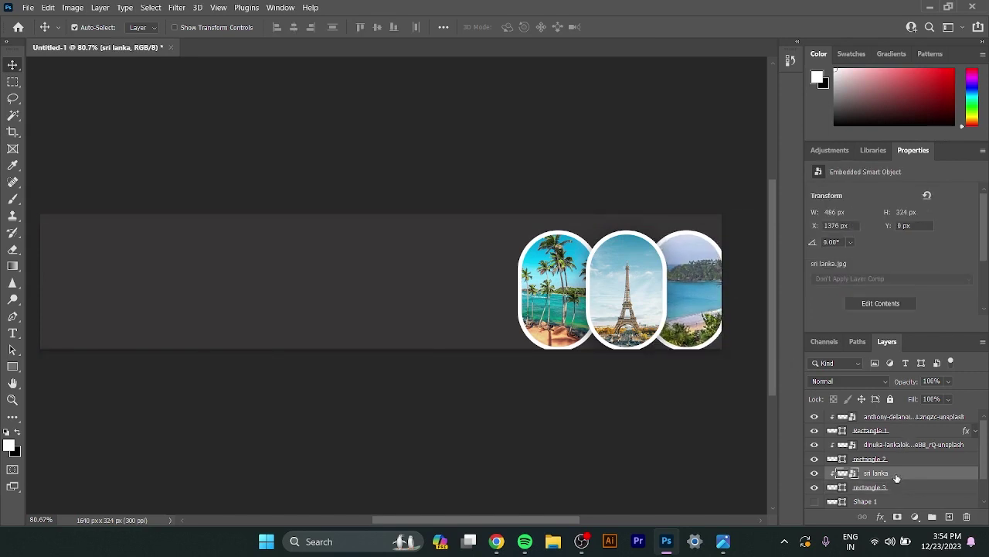
left_click_drag(718, 310, 694, 304)
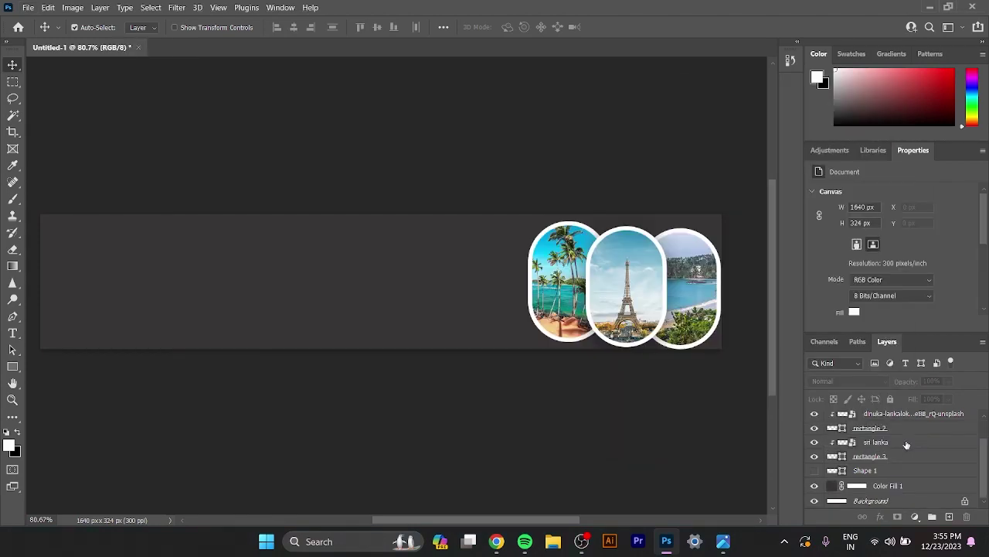
Step: Show Shape 1 again and enlarge it to about 138%, shifting it slightly right
left_click(813, 470)
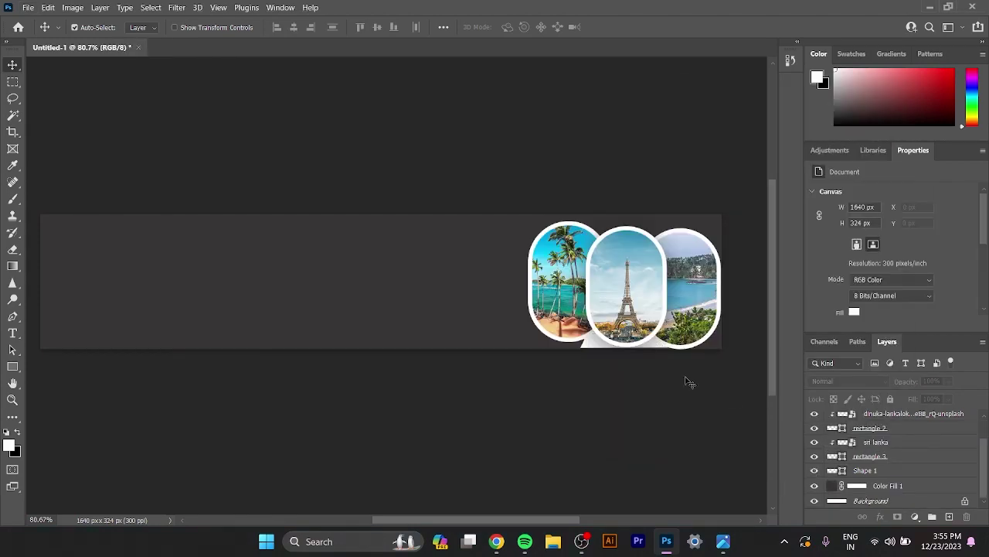
left_click(926, 476)
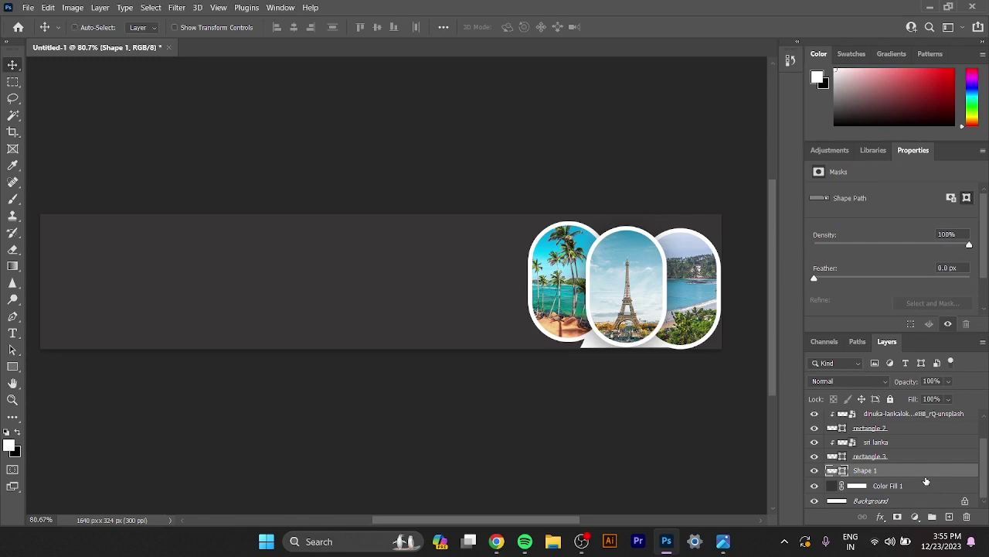
key("ctrl+t")
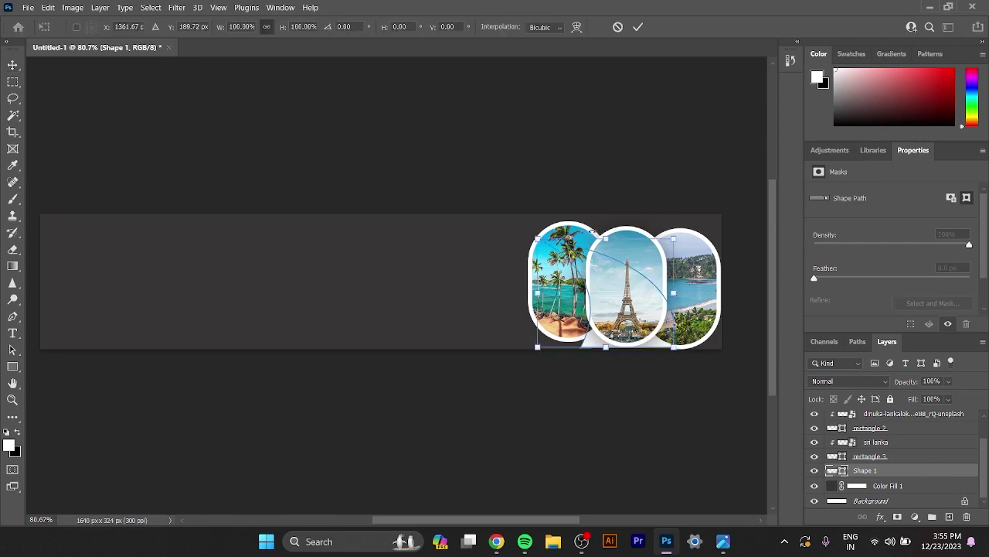
left_click_drag(608, 236, 607, 194)
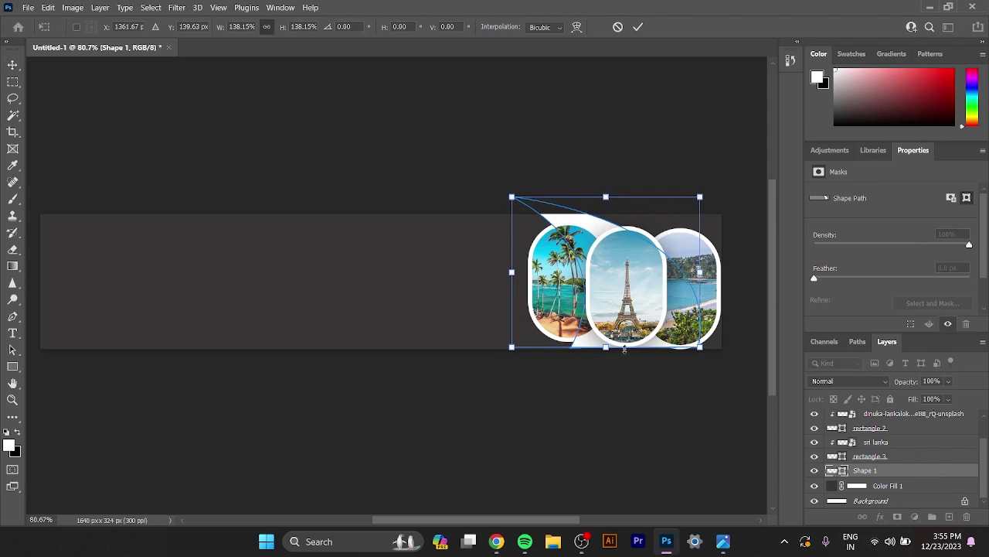
left_click_drag(652, 347, 662, 347)
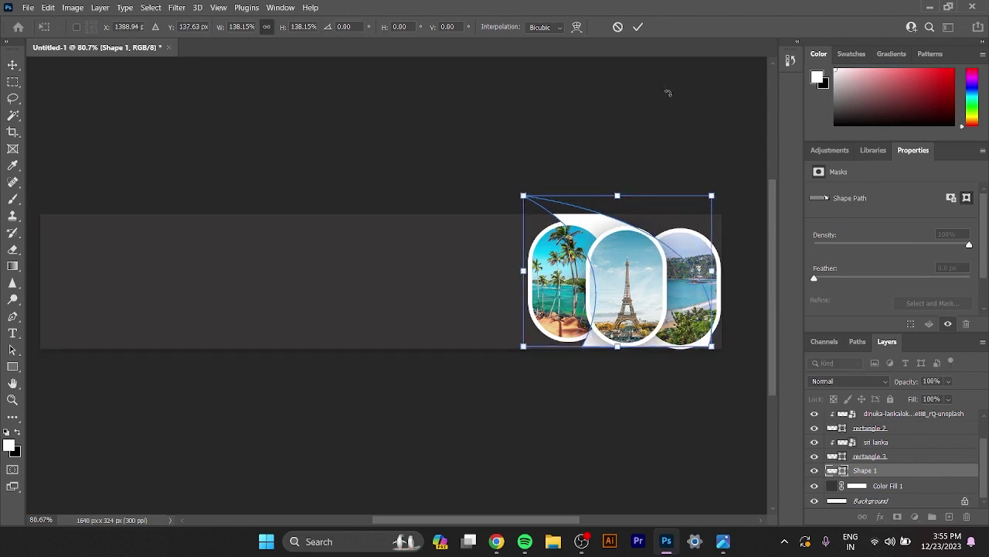
left_click(638, 27)
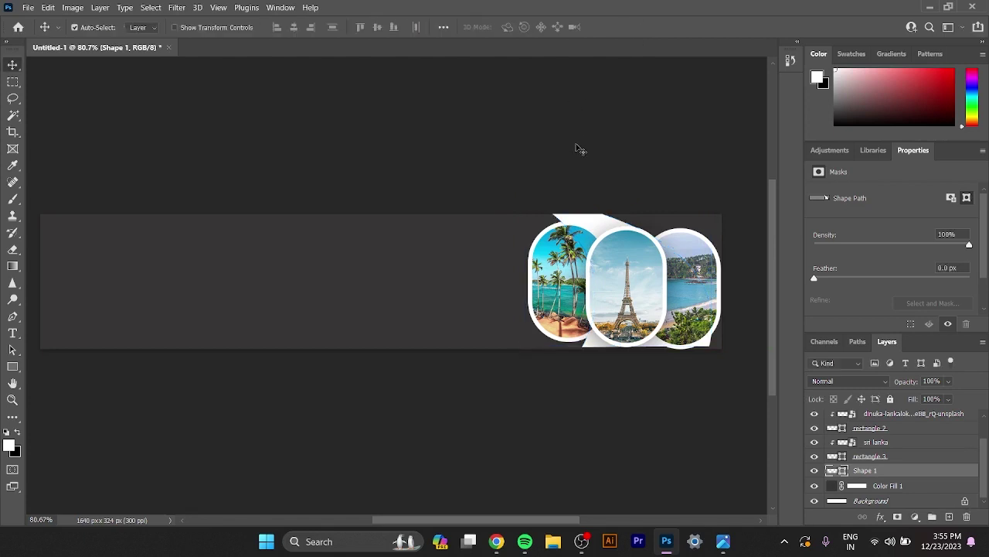
Step: Nudge the beach pill down, lower the Eiffel Tower frame, and shift the neighbouring photo
left_click(580, 278)
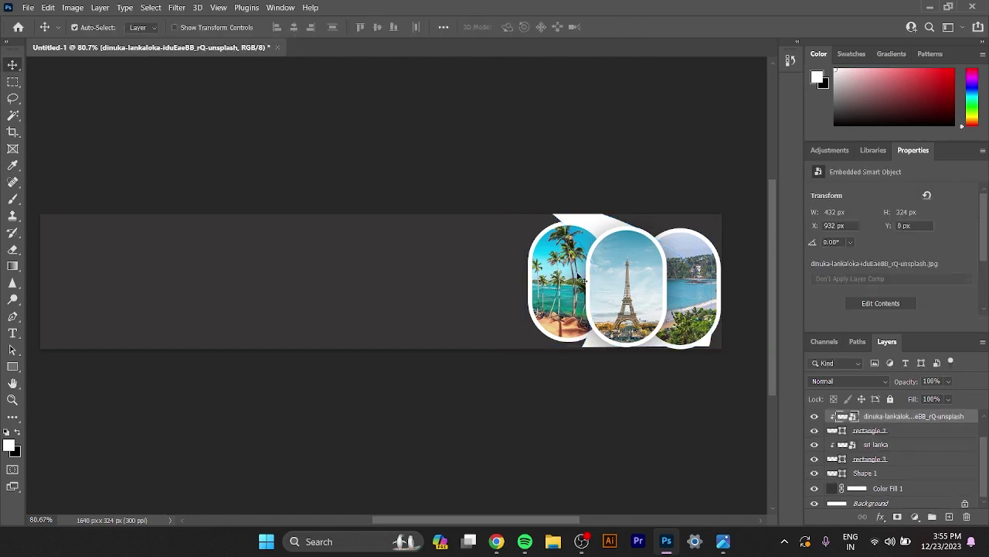
left_click(889, 433)
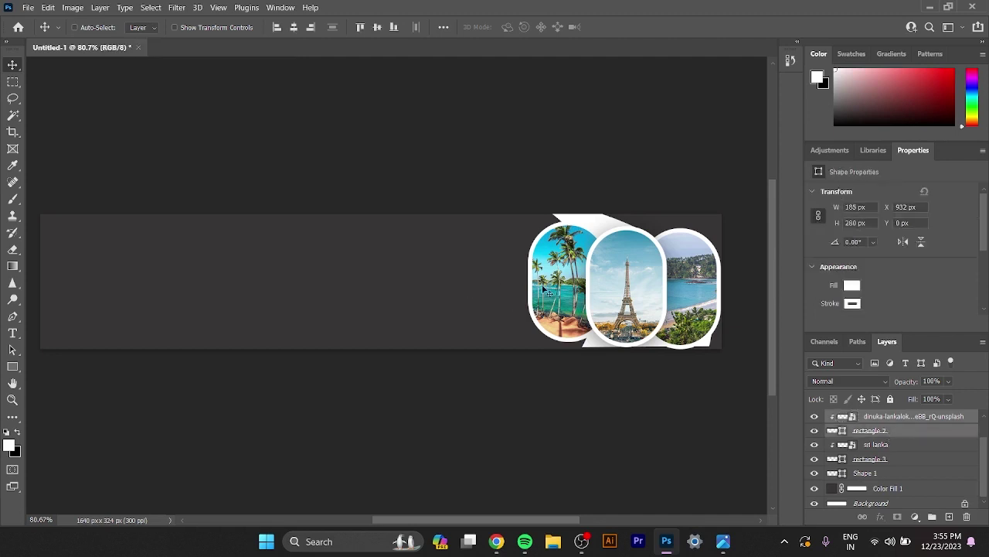
left_click_drag(547, 286, 550, 294)
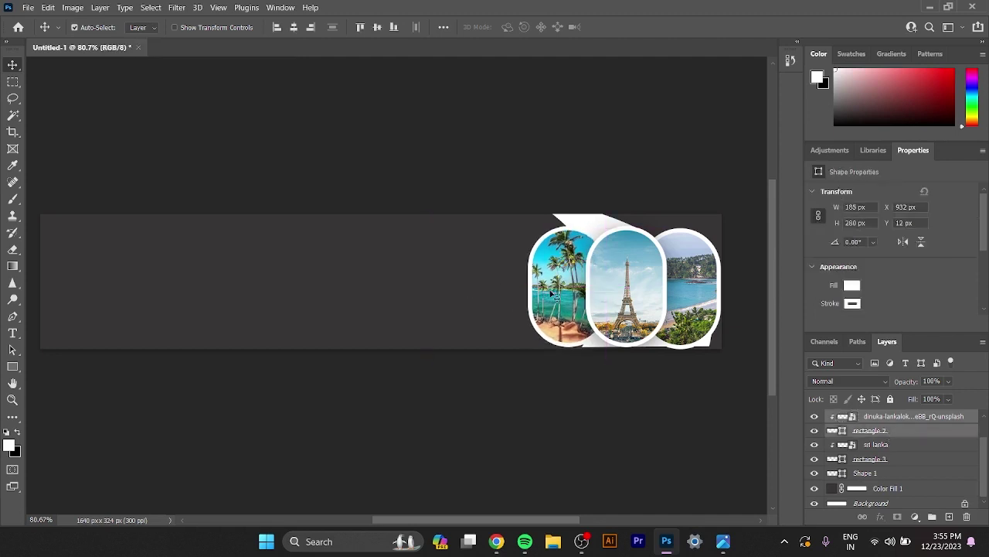
left_click(617, 302, "ctrl")
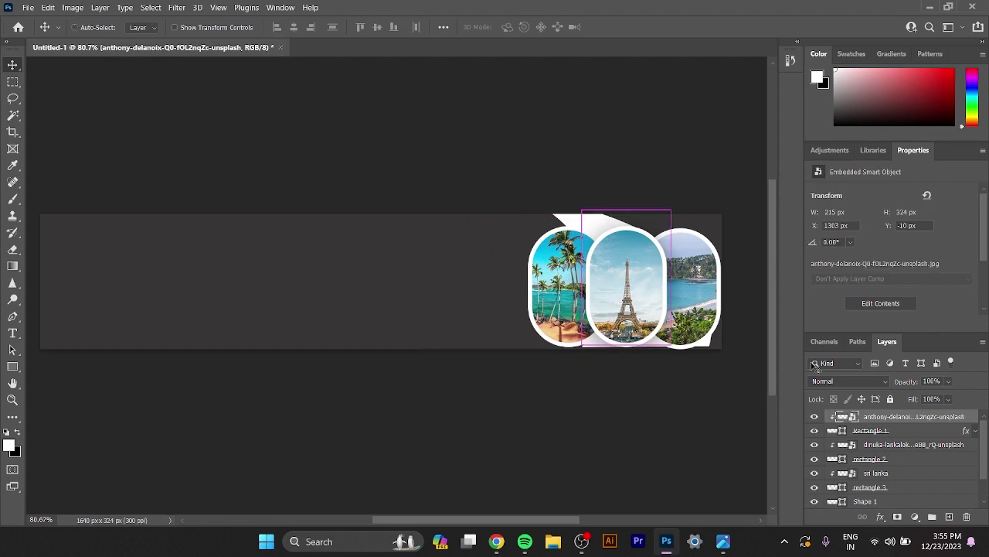
left_click(889, 431)
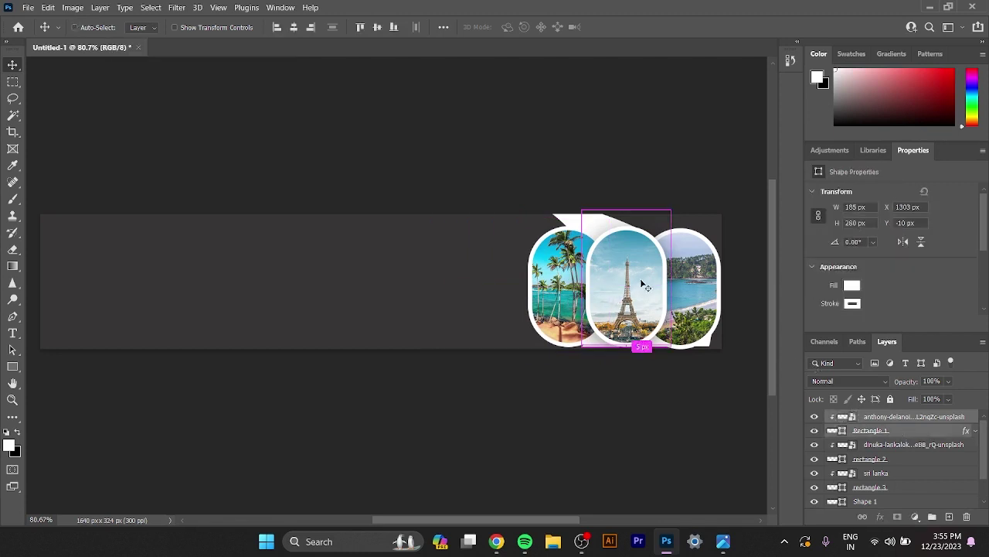
left_click_drag(640, 279, 638, 300)
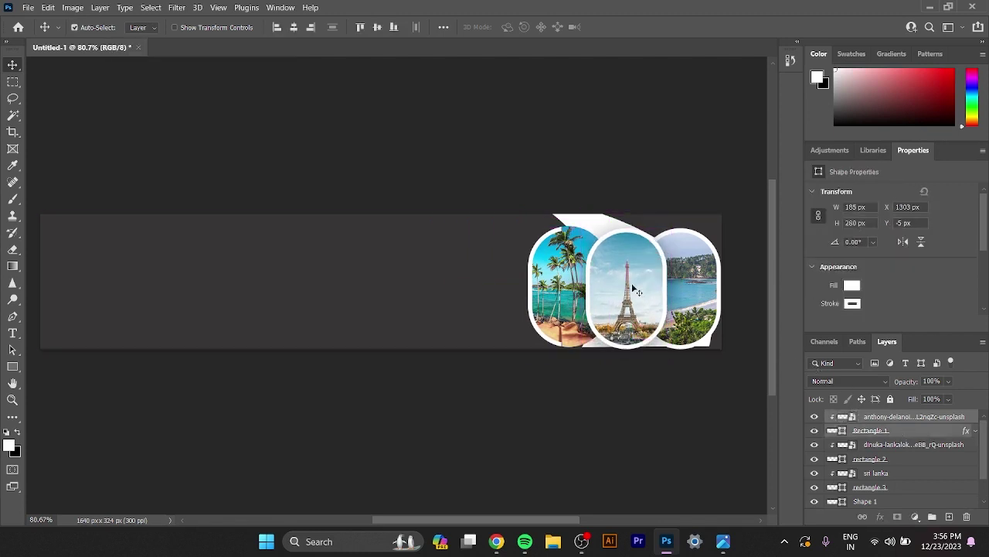
left_click_drag(582, 259, 589, 261)
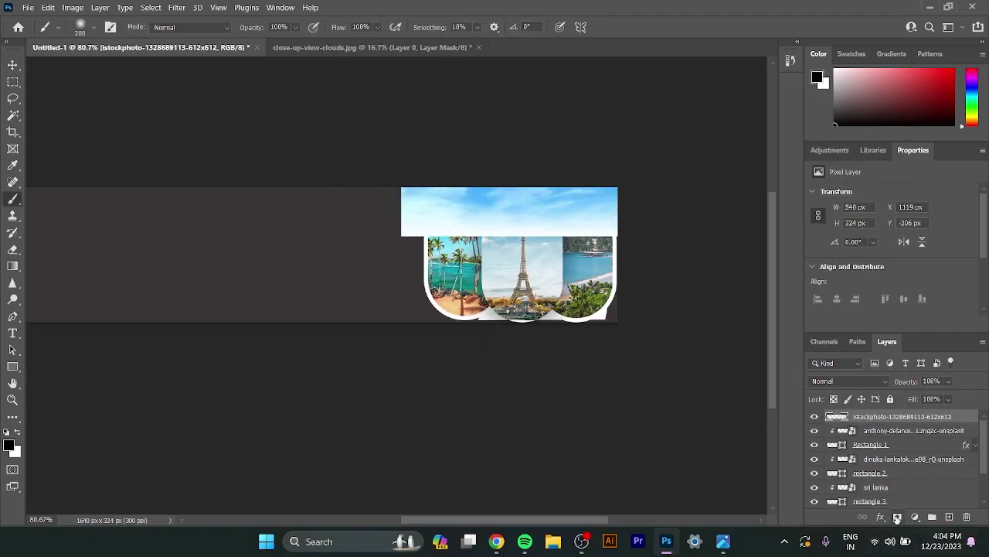
Step: Paint black on the sky mask to hide the sky over the three photos, fading its upper-left edge
left_click(897, 517)
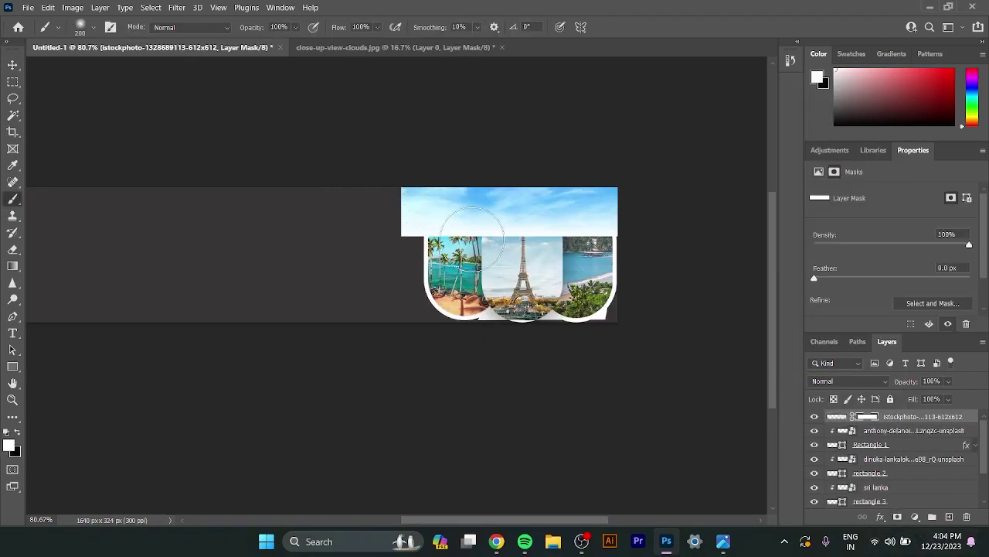
left_click(18, 431)
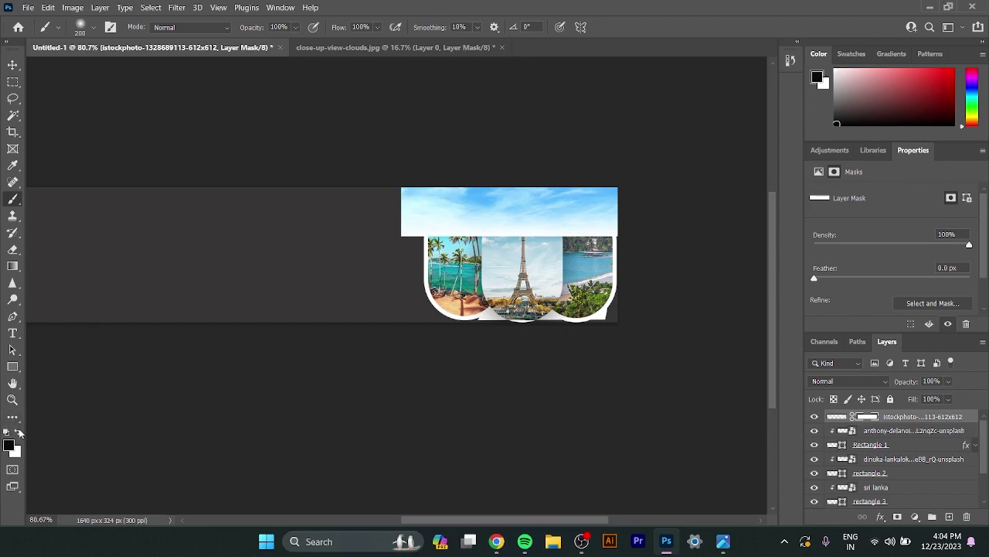
mouse_move(394, 217)
left_mouse_down()
mouse_move(592, 221)
mouse_move(622, 233)
left_mouse_up()
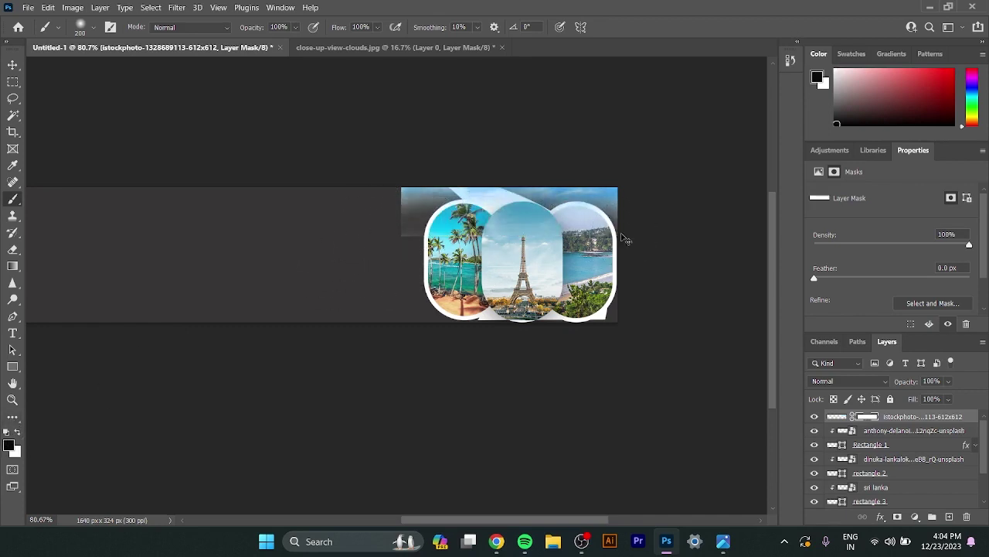
key("ctrl+z")
key("bracketleft")
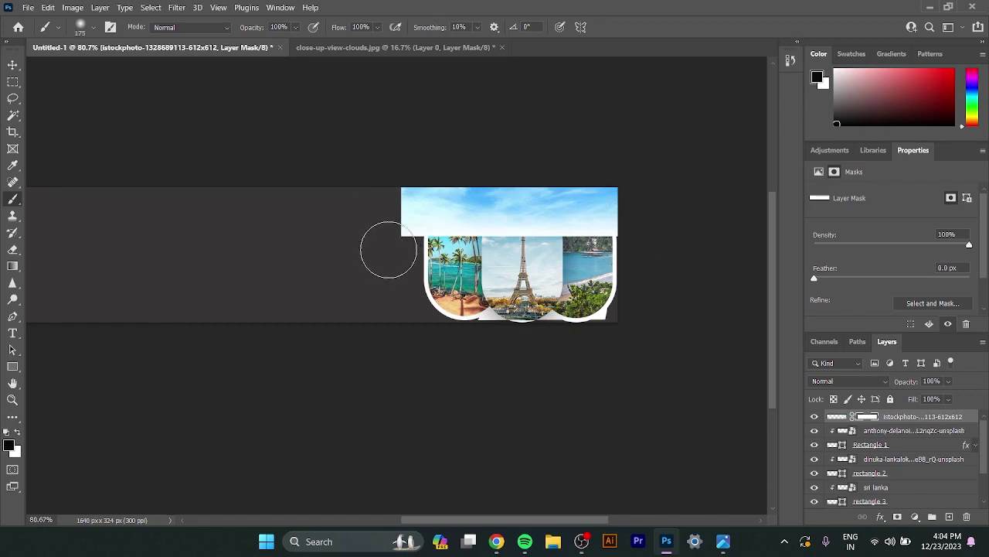
key("bracketleft")
key("bracketleft")
left_click_drag(401, 234, 633, 233)
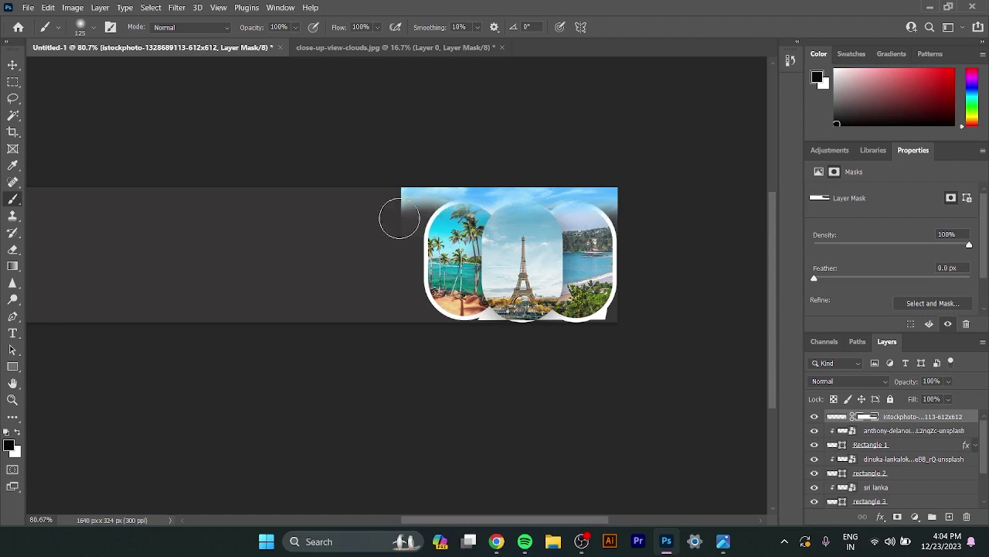
left_click_drag(395, 212, 393, 194)
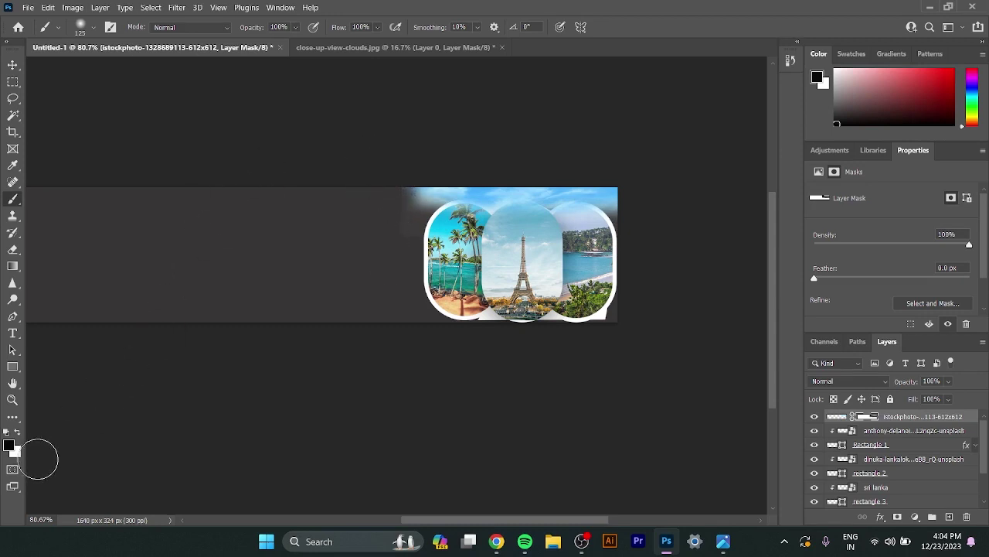
Step: Clean up the sky band above the collage and the smudge to its left
left_click(17, 434)
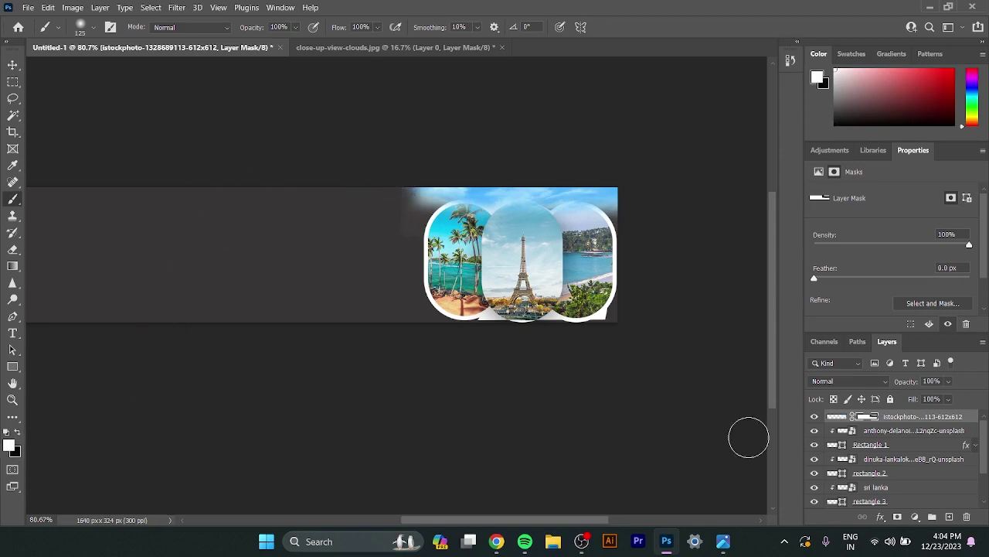
left_click(839, 416)
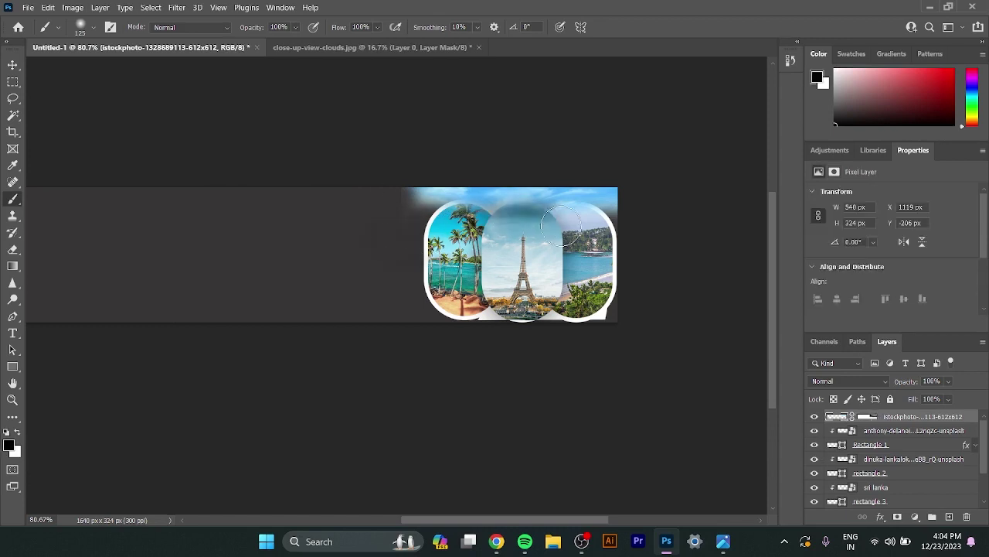
mouse_move(614, 225)
left_mouse_down()
mouse_move(422, 220)
mouse_move(649, 235)
left_mouse_up()
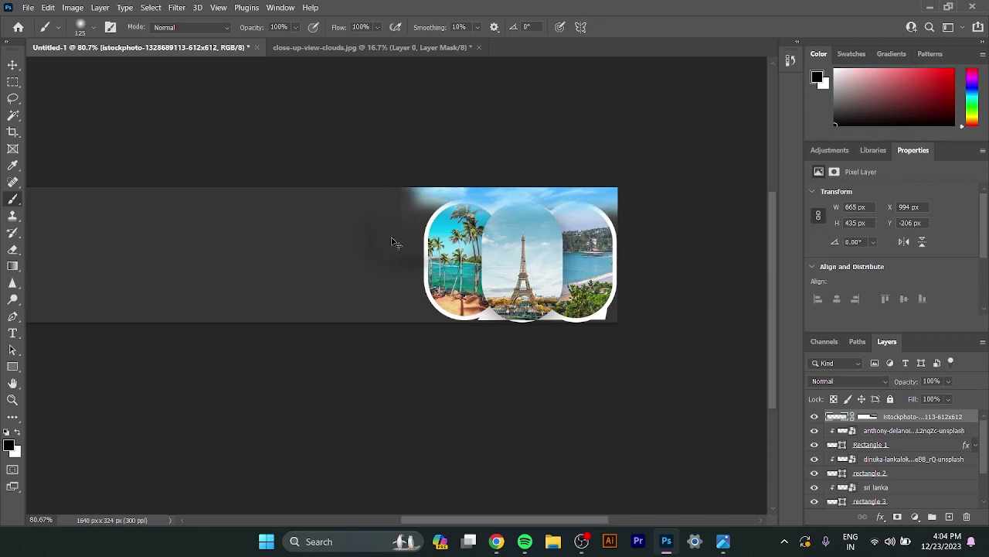
mouse_move(394, 242)
left_mouse_down()
mouse_move(415, 239)
mouse_move(393, 214)
mouse_move(393, 225)
left_mouse_up()
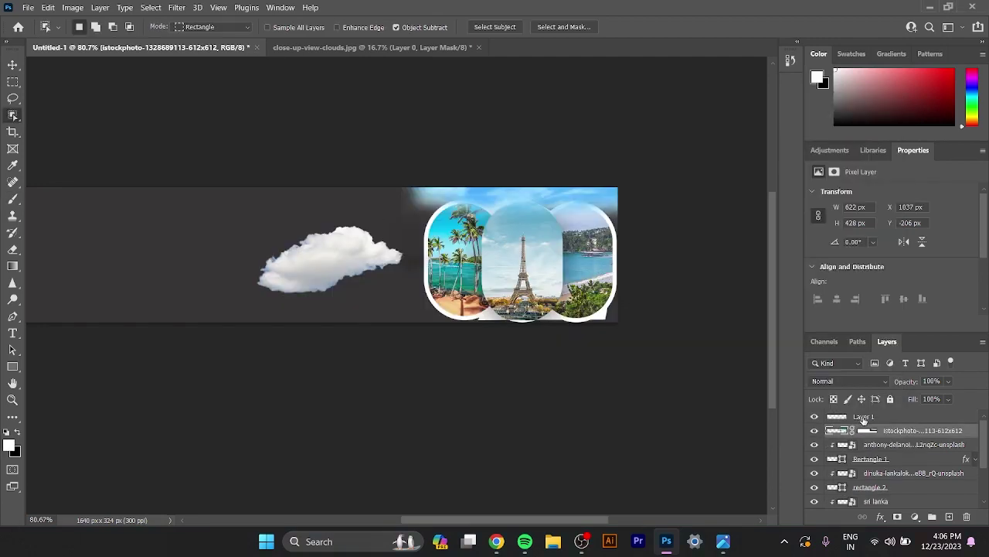
Step: Shrink the Layer 1 cloud to 199 × 92 px and rest it atop the beach pill
left_click(865, 418)
key("ctrl+t")
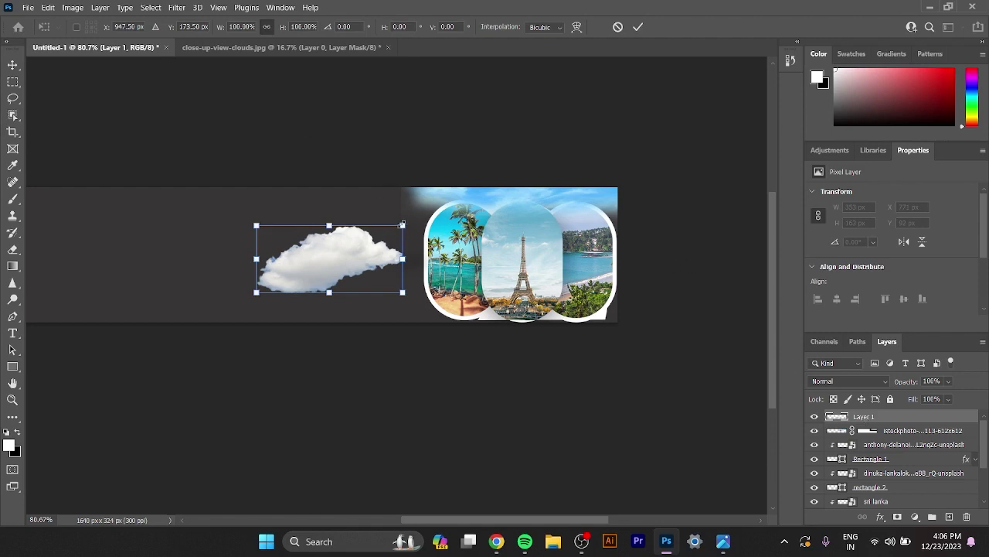
mouse_move(402, 225)
left_mouse_down()
mouse_move(346, 244)
mouse_move(480, 197)
mouse_move(467, 204)
left_mouse_up()
key("super")
key("Escape")
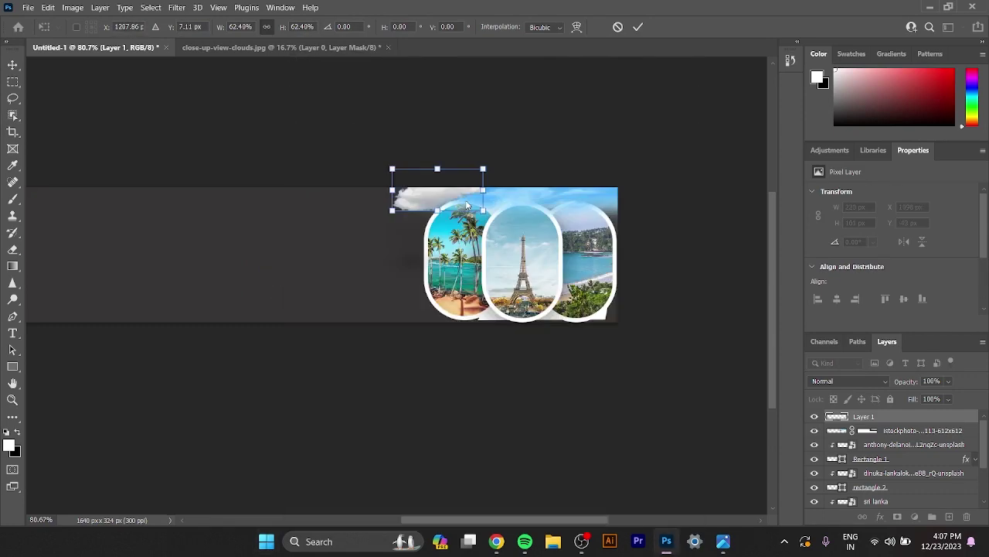
left_click_drag(439, 199, 502, 189)
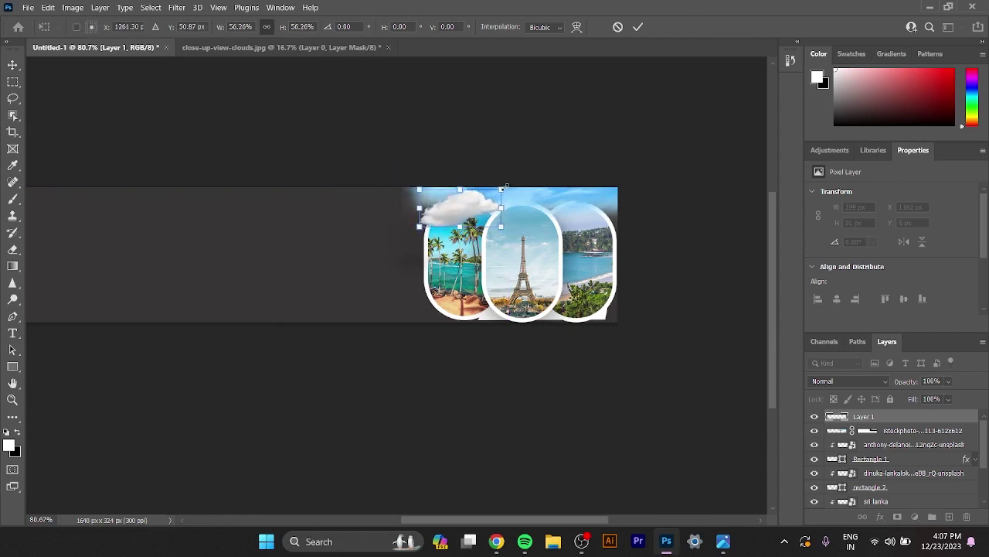
left_click_drag(463, 224, 469, 222)
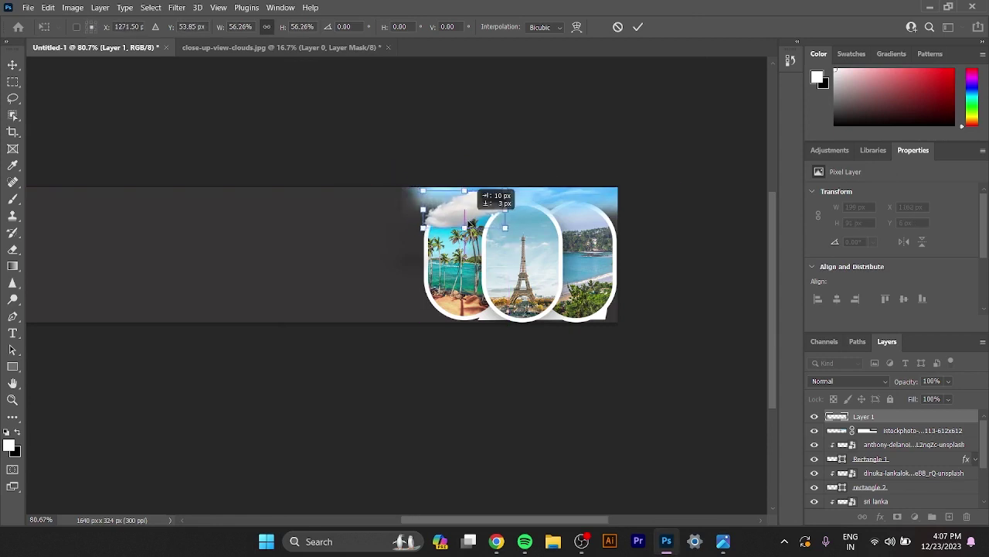
left_click(638, 26)
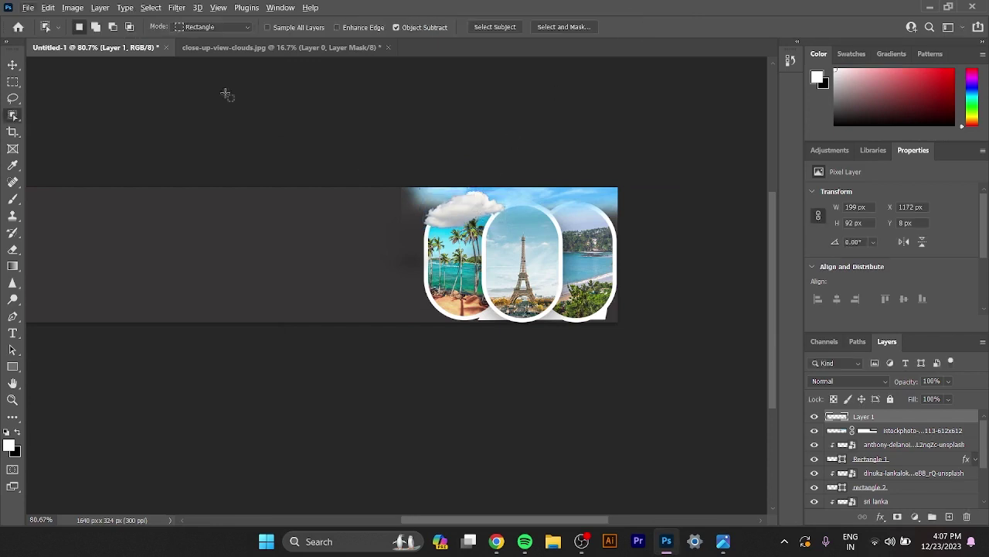
left_click(18, 65)
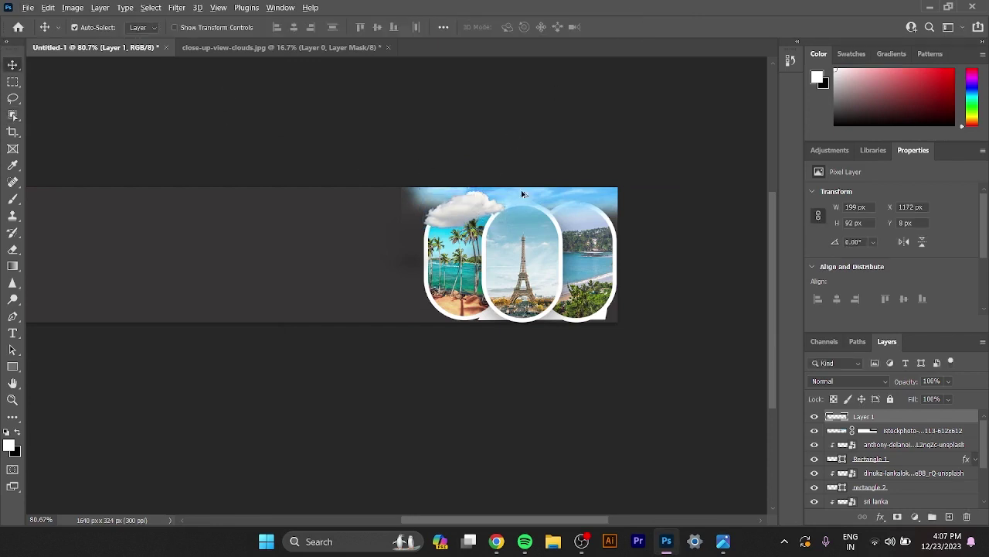
Step: Duplicate the cloud across the pills and group the three cloud layers as 'cloud'
left_click_drag(457, 215, 584, 205, "alt")
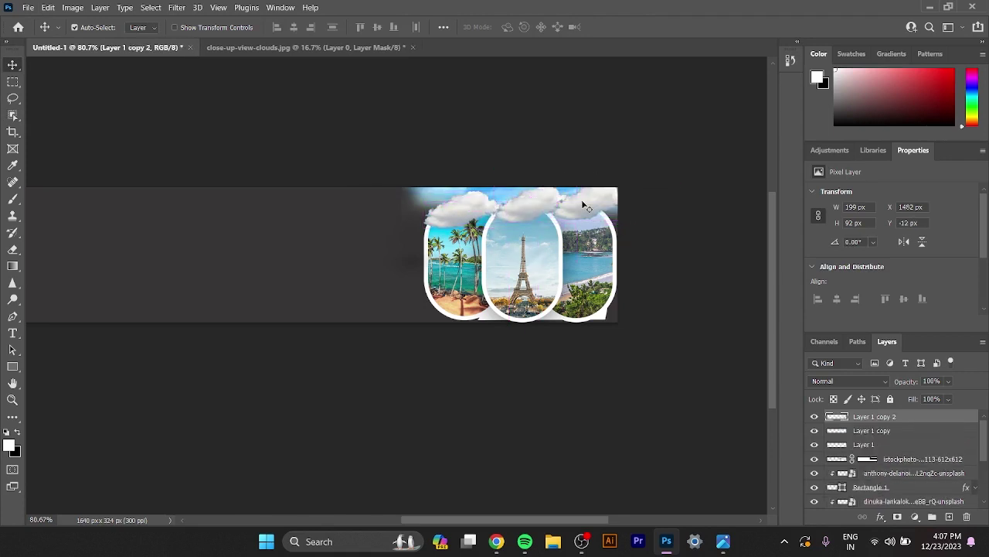
left_click(466, 216)
left_click_drag(466, 216, 464, 213)
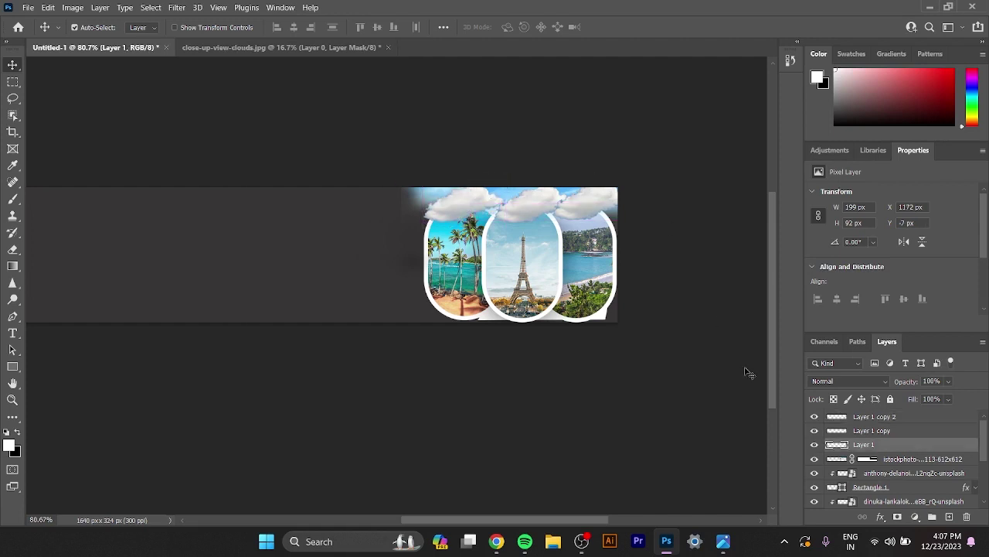
left_click(907, 431, "shift")
left_click(911, 421, "shift")
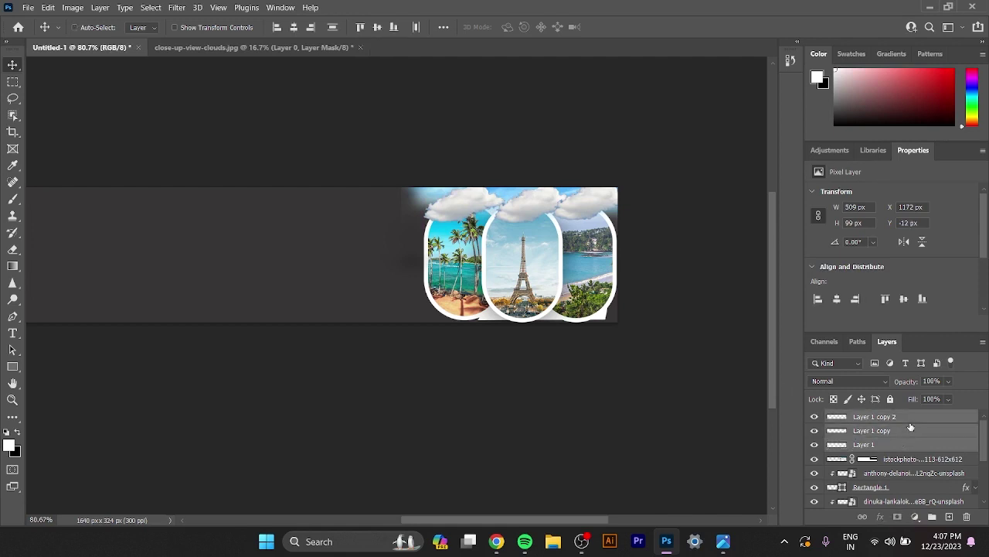
key("ctrl+g")
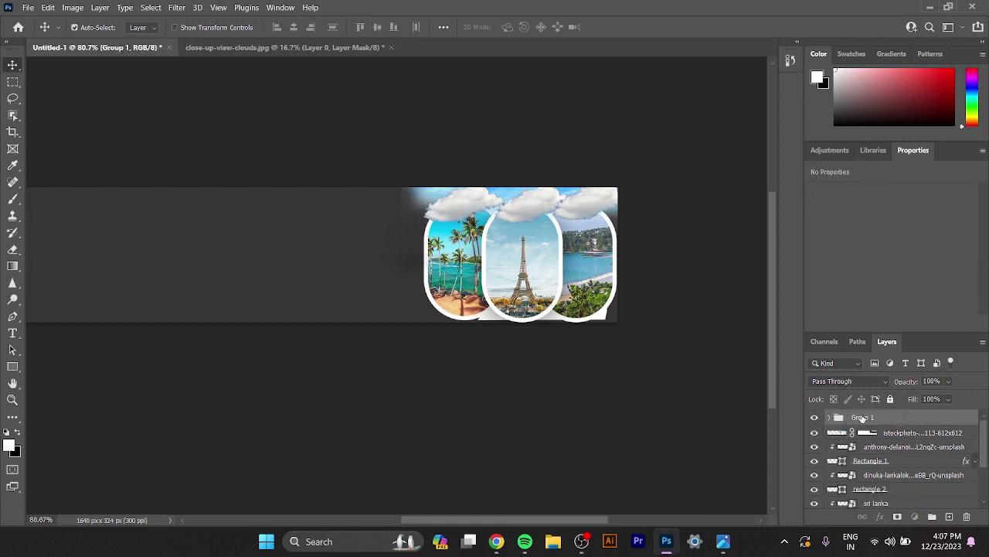
double_click(862, 418)
key("BackSpace")
type("cloud")
key("Return")
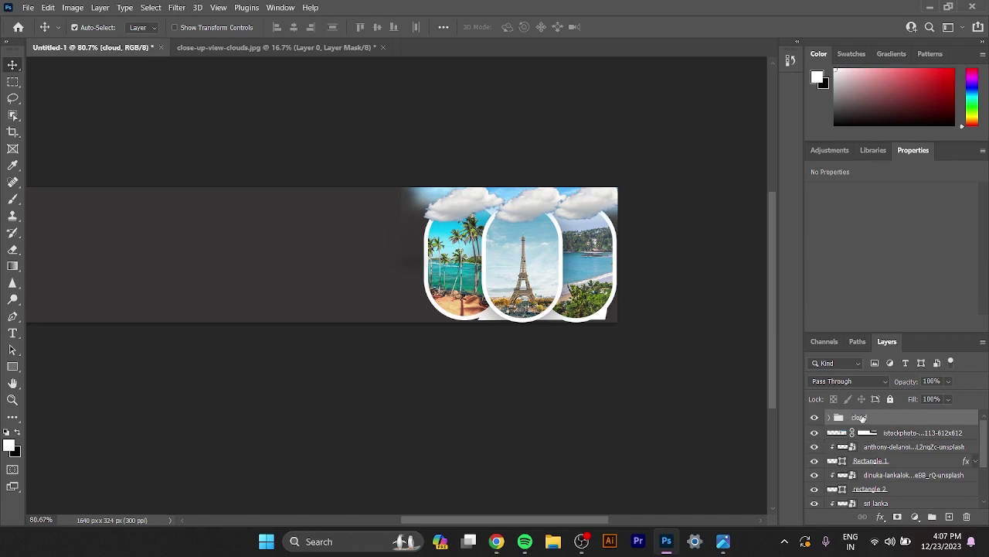
Step: Raise the left cloud and reposition another along the pills' top edge
left_click(463, 209)
left_click_drag(464, 209, 466, 197)
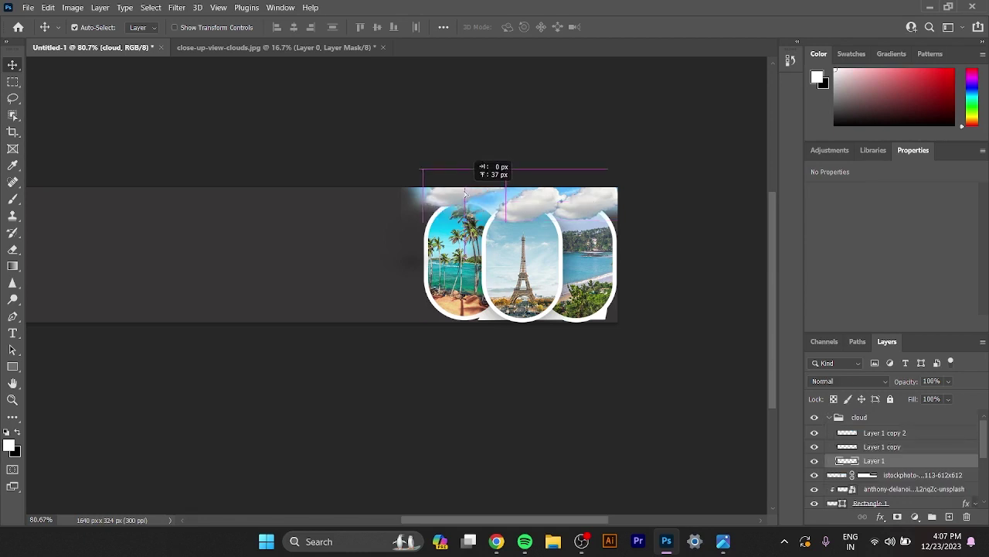
left_click_drag(526, 207, 626, 199)
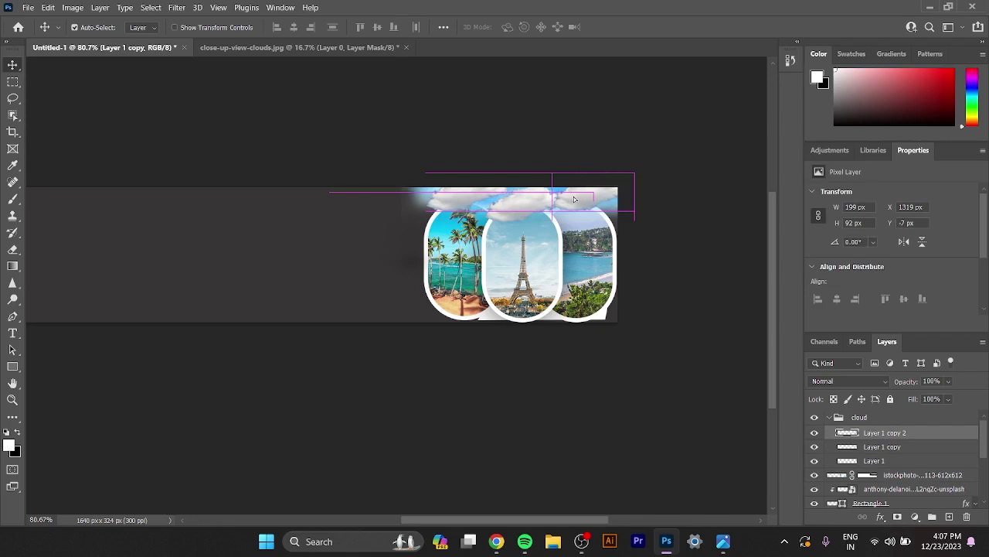
left_click(574, 96)
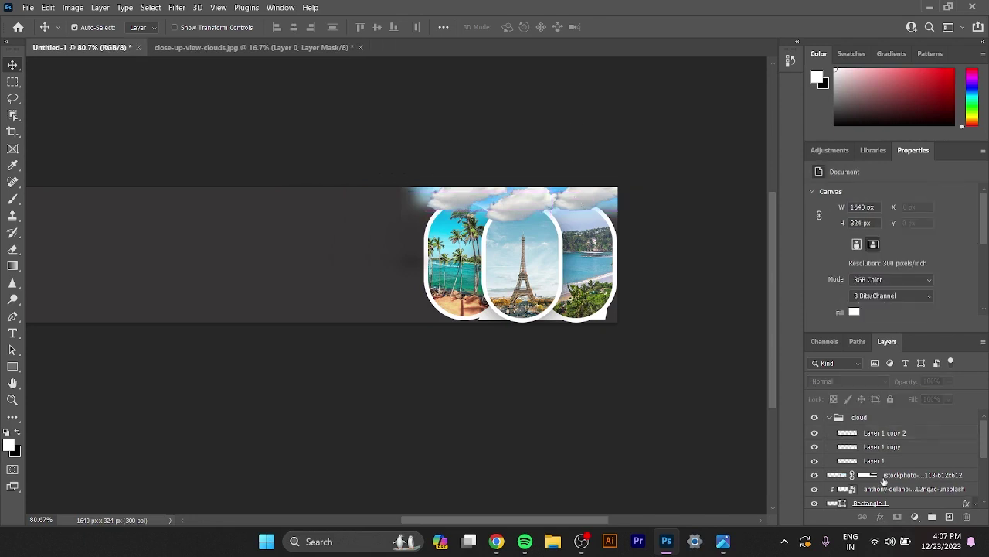
Step: Check the dark Color Fill 1 layer's visibility, then delete it
scroll(891, 445, "down", 3)
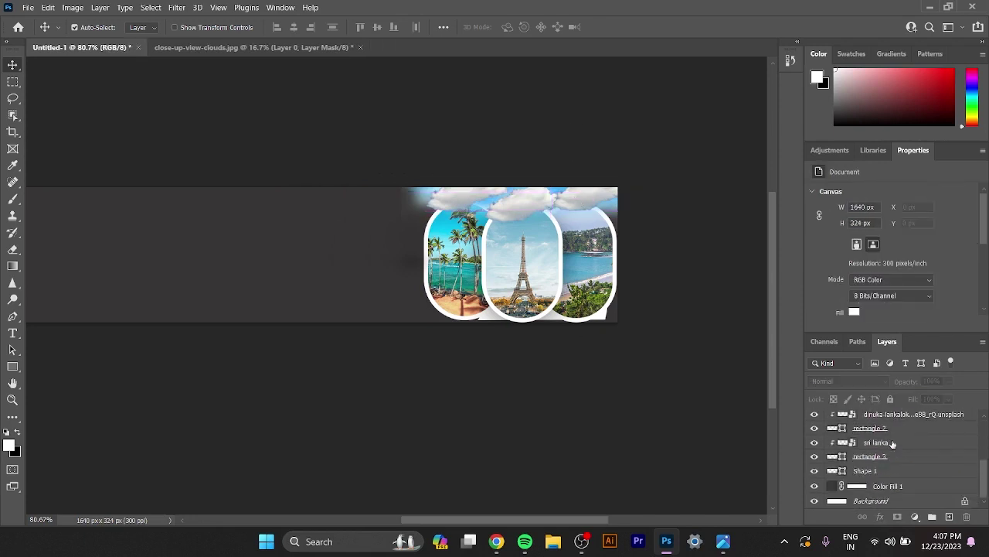
left_click(915, 492)
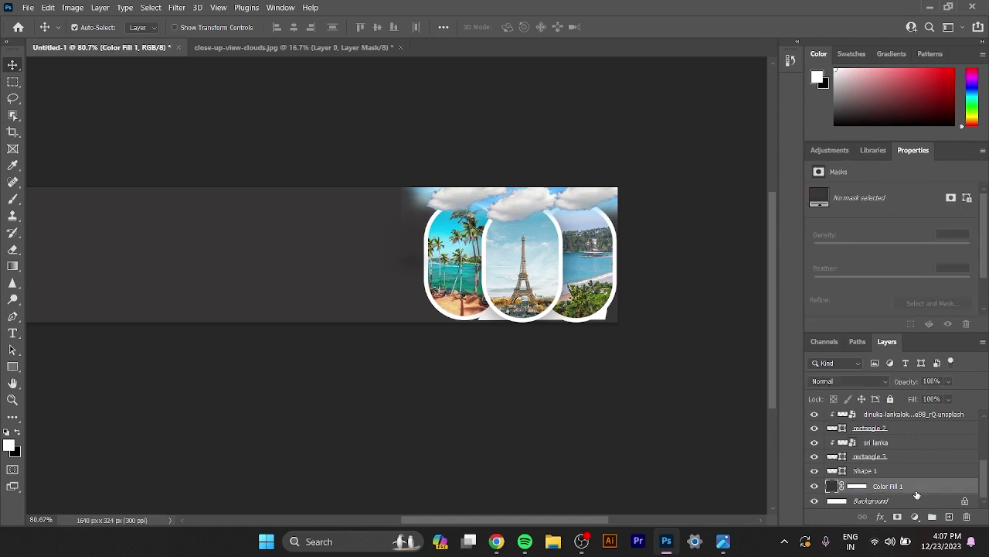
left_click(813, 485)
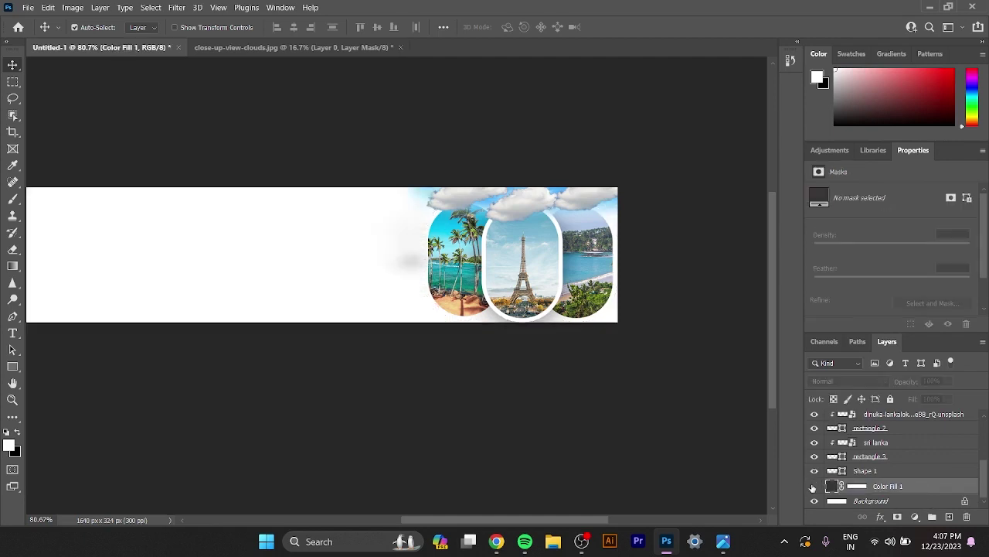
left_click(814, 485)
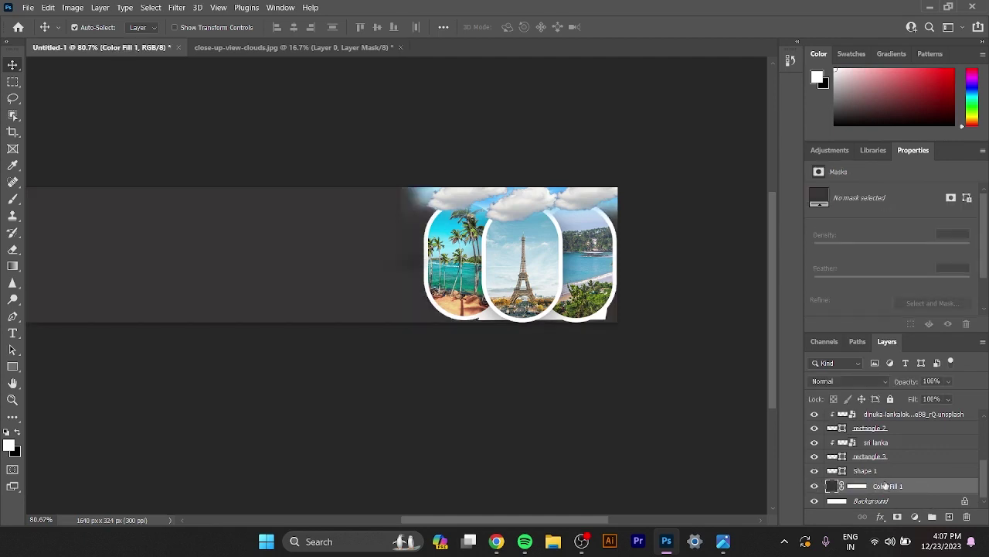
key("Delete")
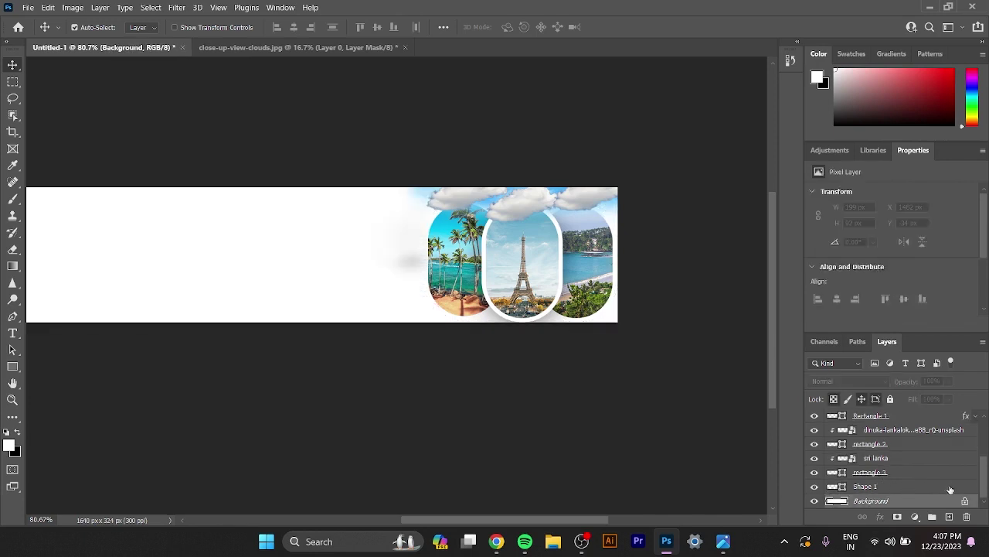
Step: Add a gradient fill layer and try several Oranges gradient presets
left_click(914, 516)
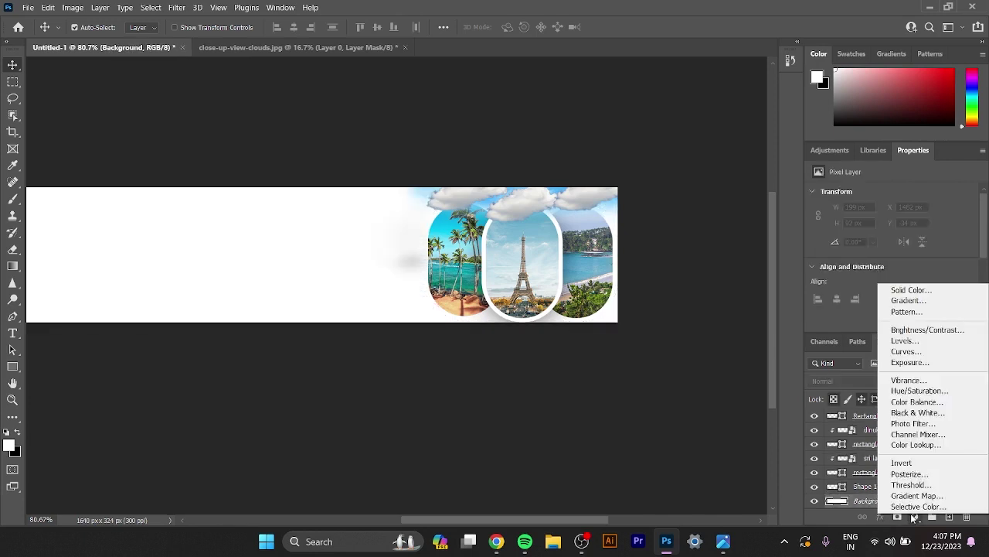
left_click(901, 301)
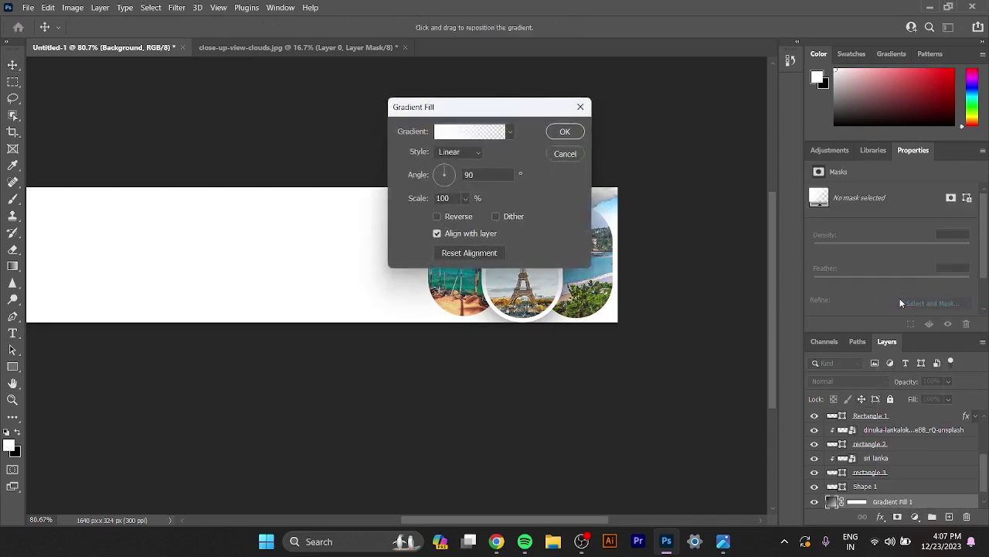
left_click(510, 132)
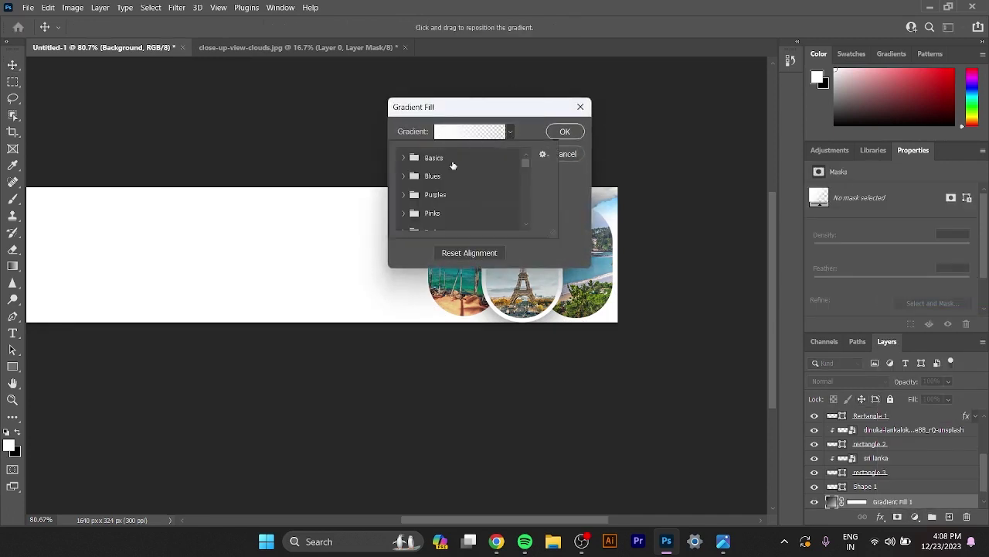
scroll(453, 165, "down", 2)
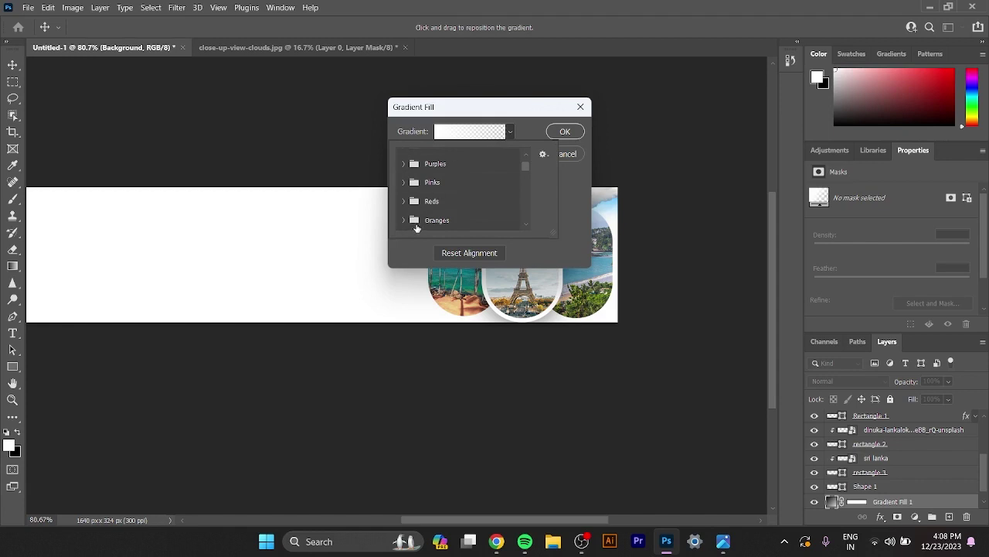
left_click(403, 221)
scroll(462, 198, "down", 3)
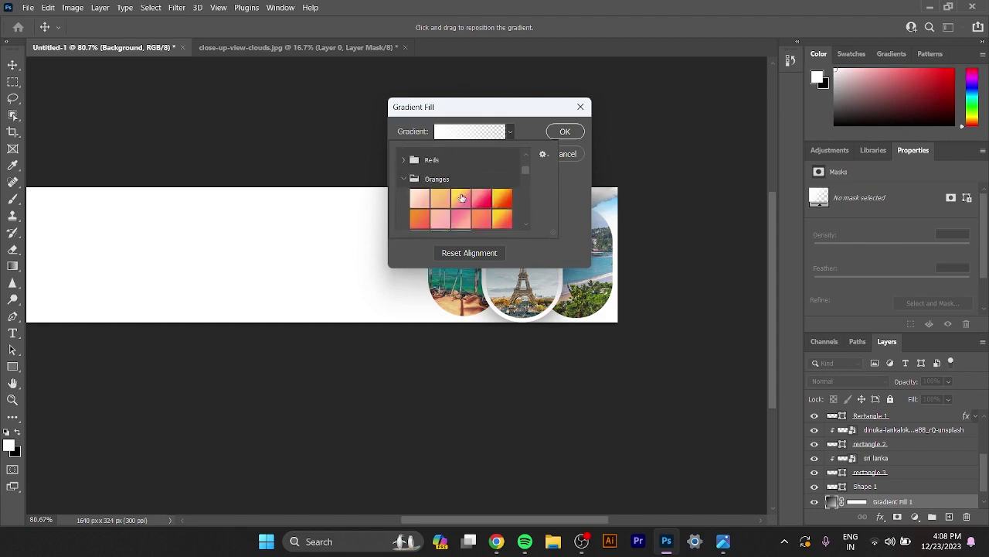
left_click(480, 189)
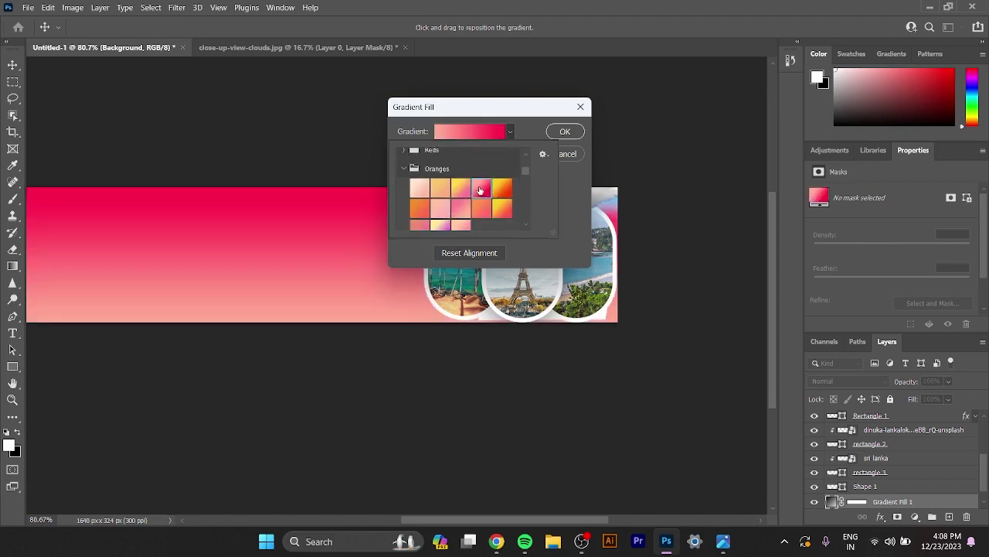
left_click(499, 207)
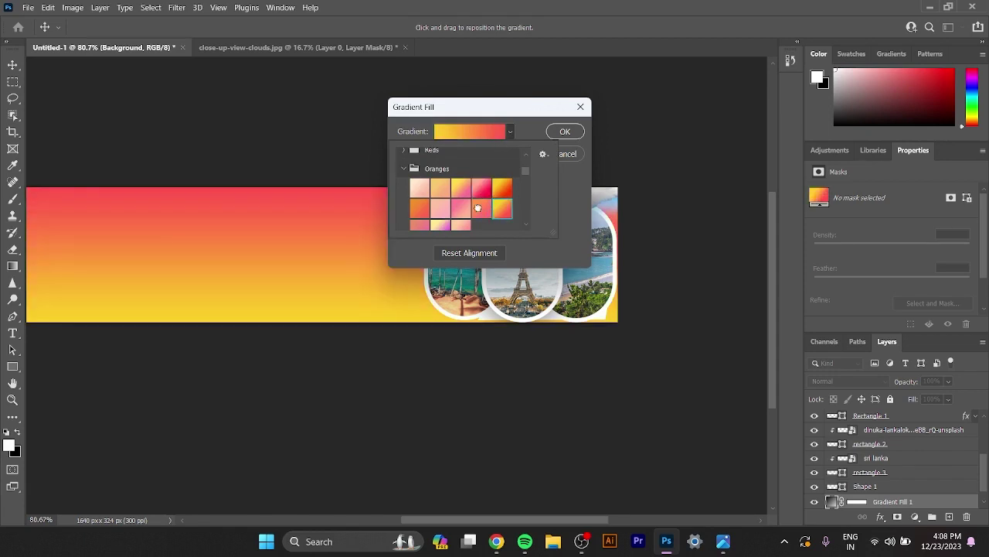
left_click(479, 208)
scroll(458, 188, "down", 1)
scroll(434, 196, "down", 1)
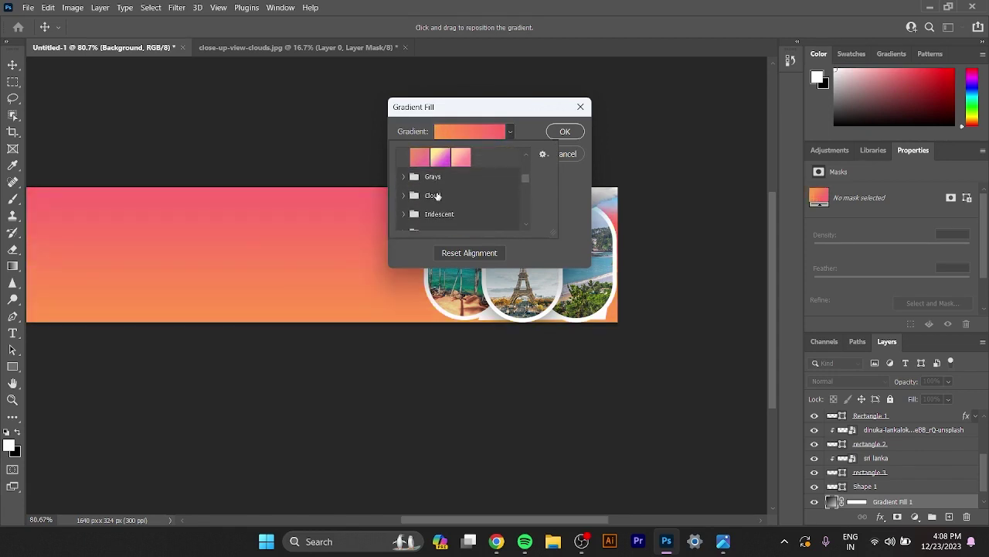
scroll(444, 197, "down", 1)
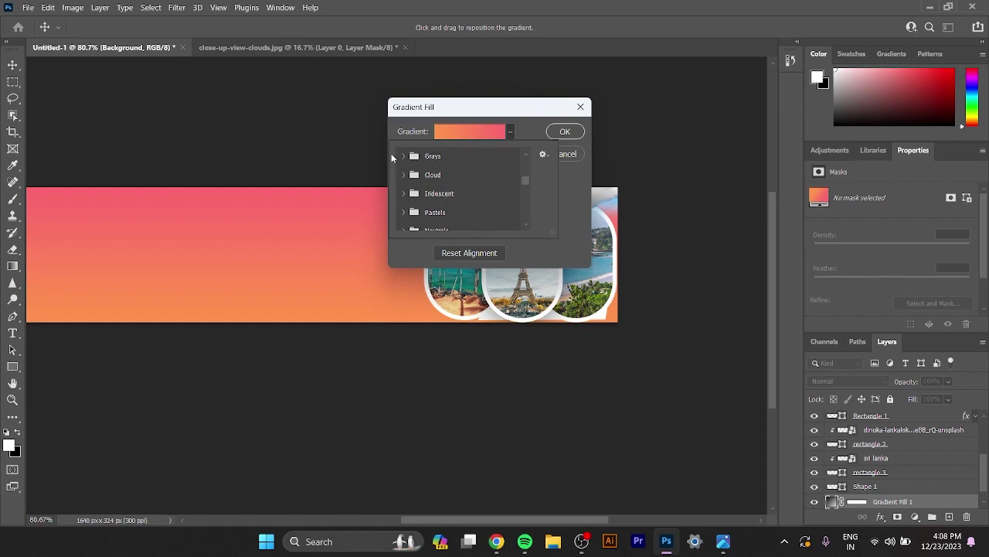
Step: Apply the purple-pink-orange Reds preset and confirm the gradient fill
left_click(405, 157)
scroll(461, 176, "down", 3)
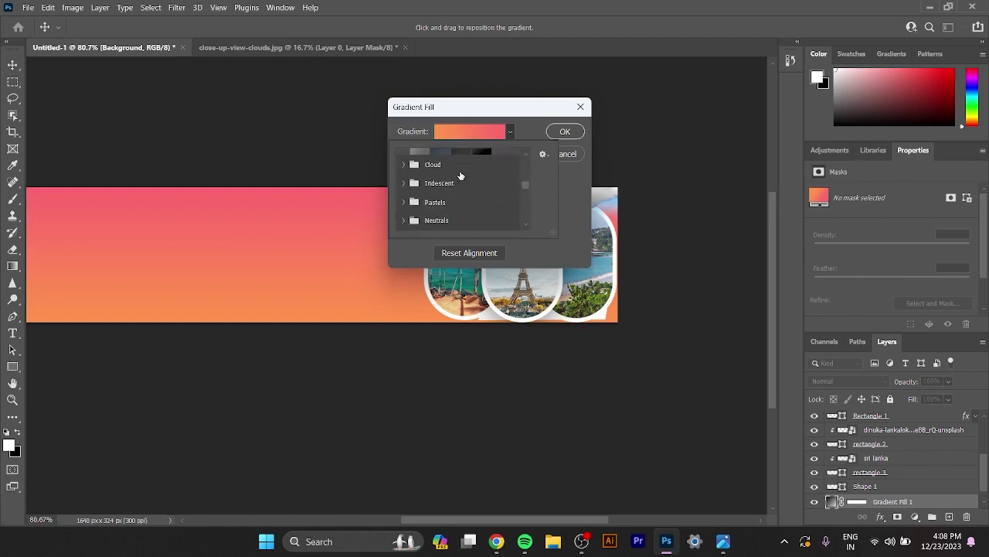
scroll(456, 167, "down", 2)
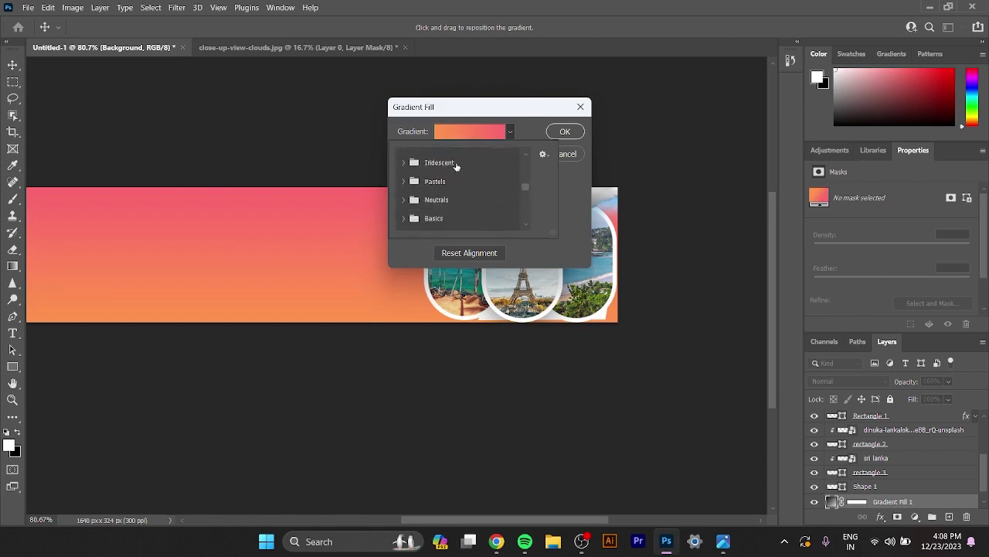
scroll(456, 167, "down", 1)
scroll(445, 210, "down", 1)
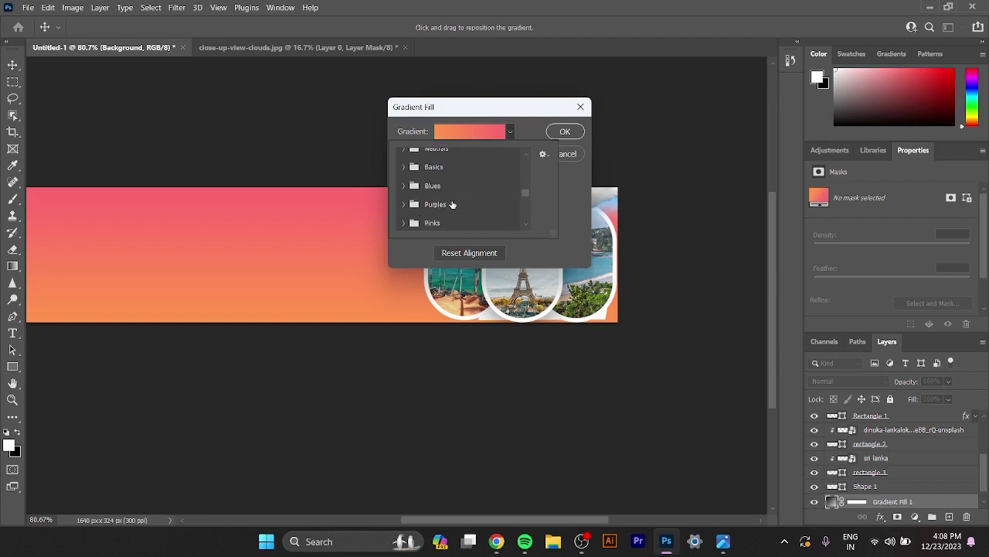
scroll(452, 205, "down", 1)
scroll(442, 206, "down", 1)
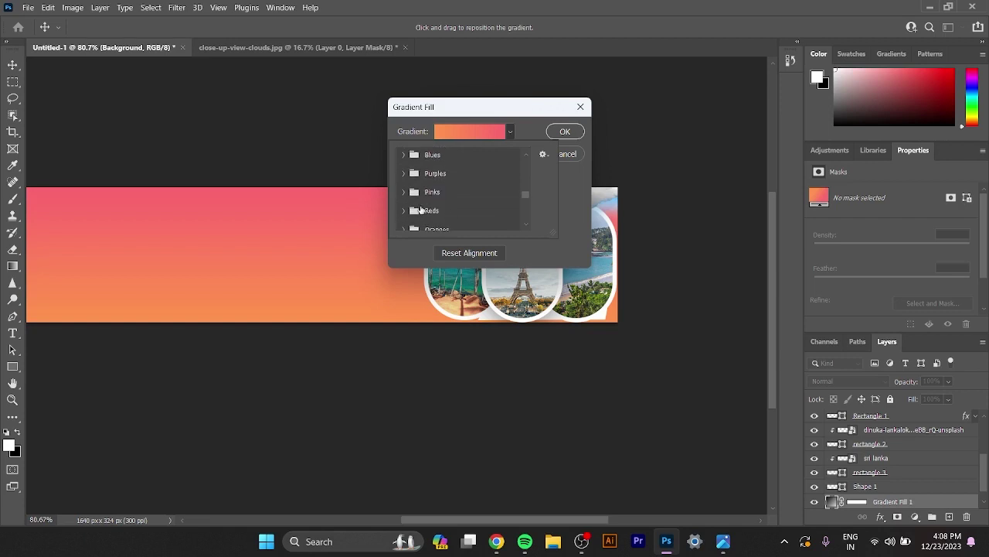
left_click(404, 212)
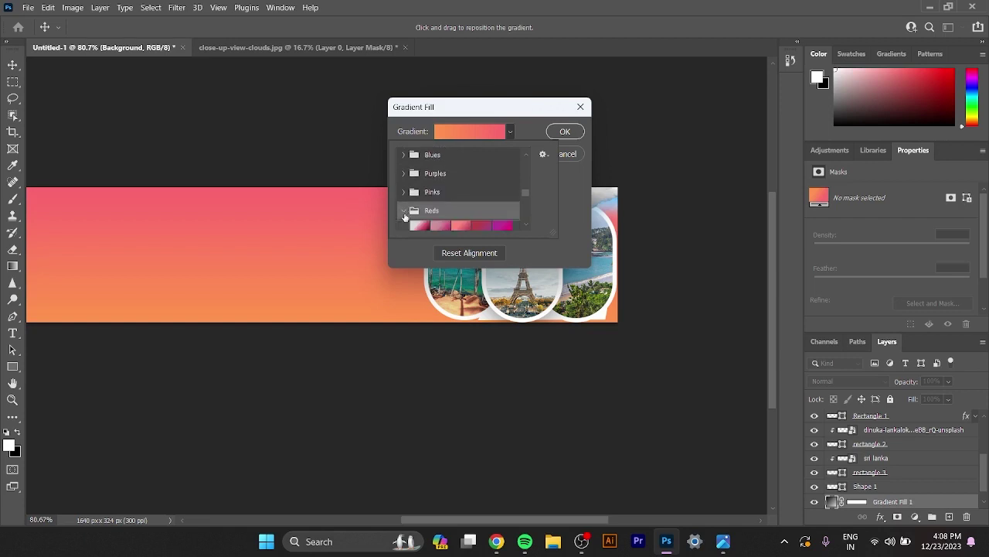
scroll(489, 193, "down", 2)
left_click(437, 209)
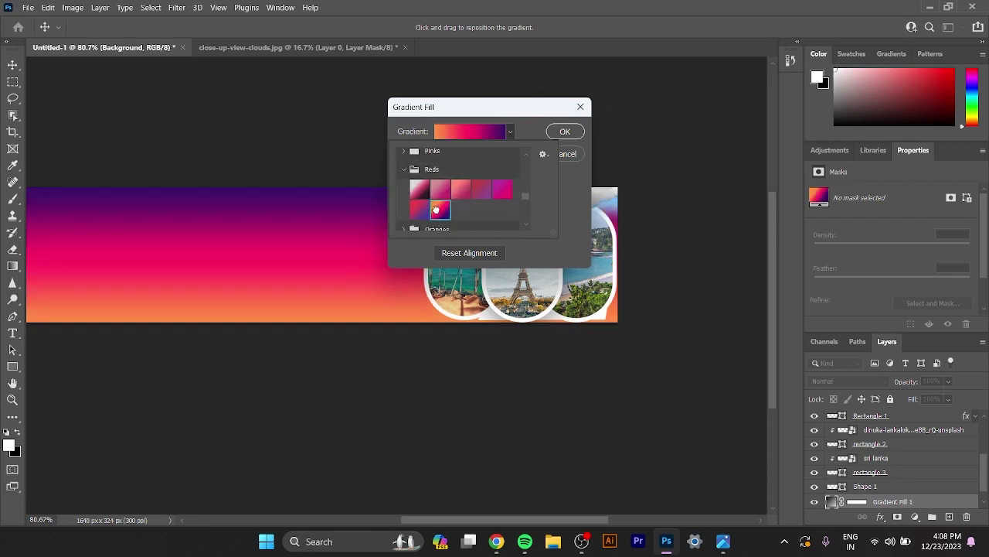
left_click(565, 131)
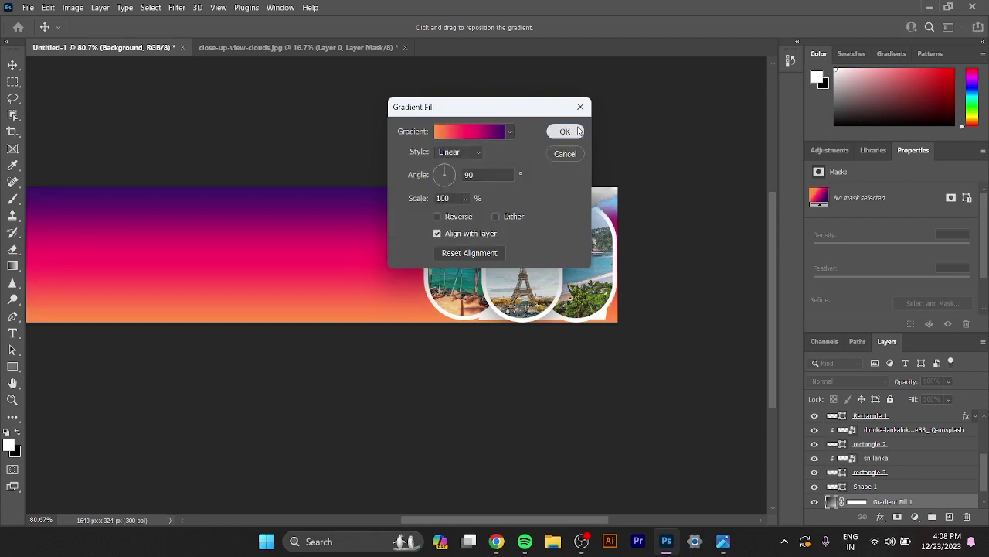
left_click(565, 131)
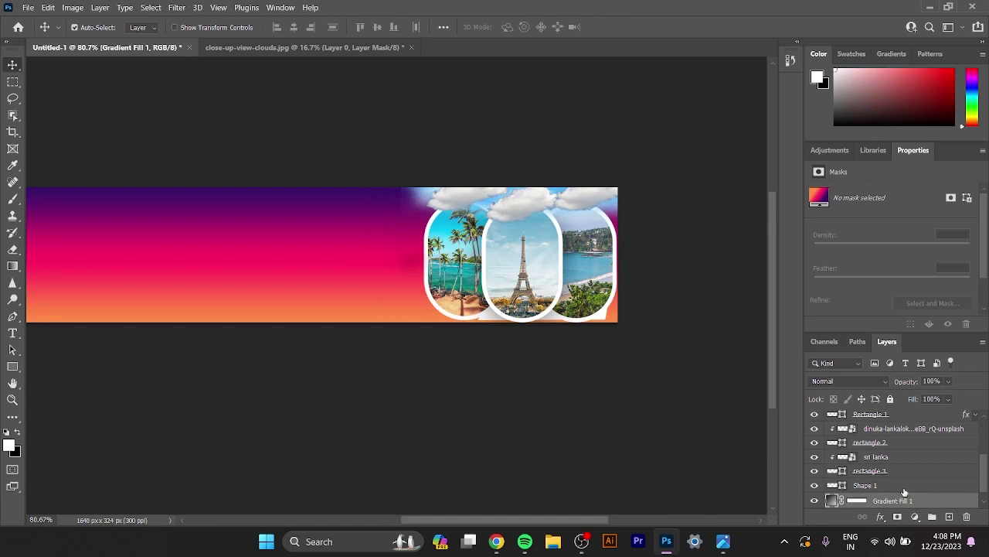
Step: Set the Gradient Fill 1 angle to 33.68°
double_click(910, 501)
double_click(833, 500)
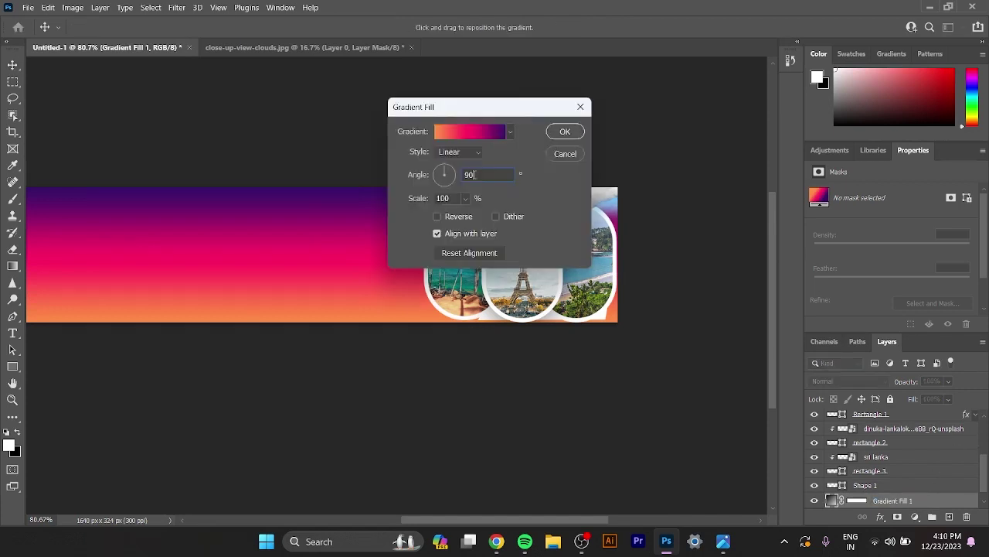
double_click(474, 173)
key("BackSpace")
type("33.68")
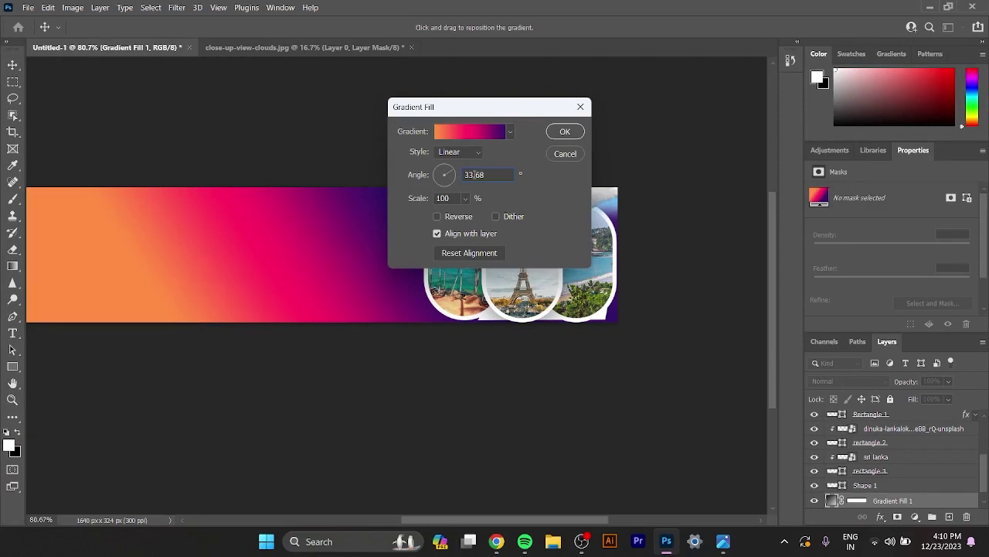
key("Return")
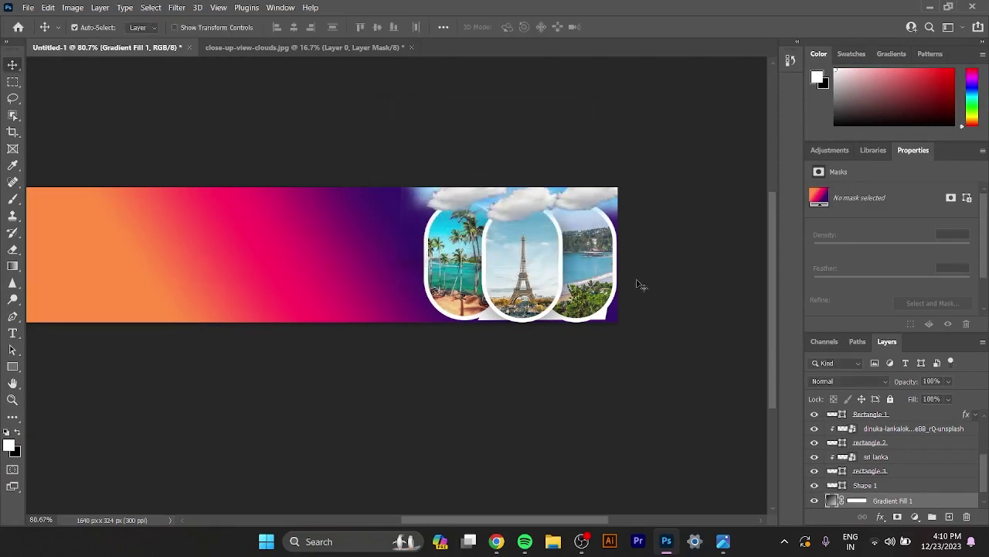
Step: Shrink Shape 1 to about 78% and reposition the cloud photo and Shape 1 beside the pills
left_click(866, 484)
key("ctrl+t")
left_click_drag(410, 197, 402, 187)
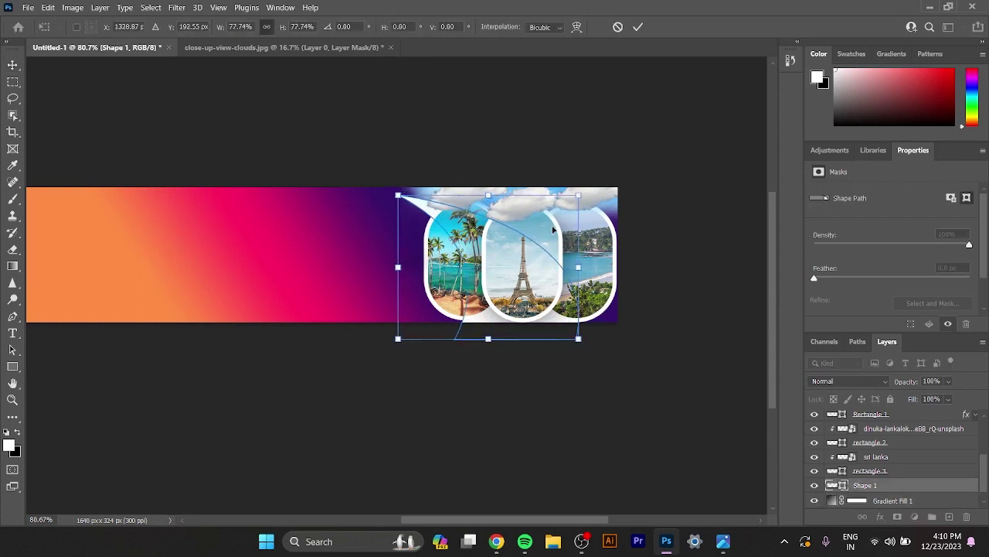
left_click(637, 26)
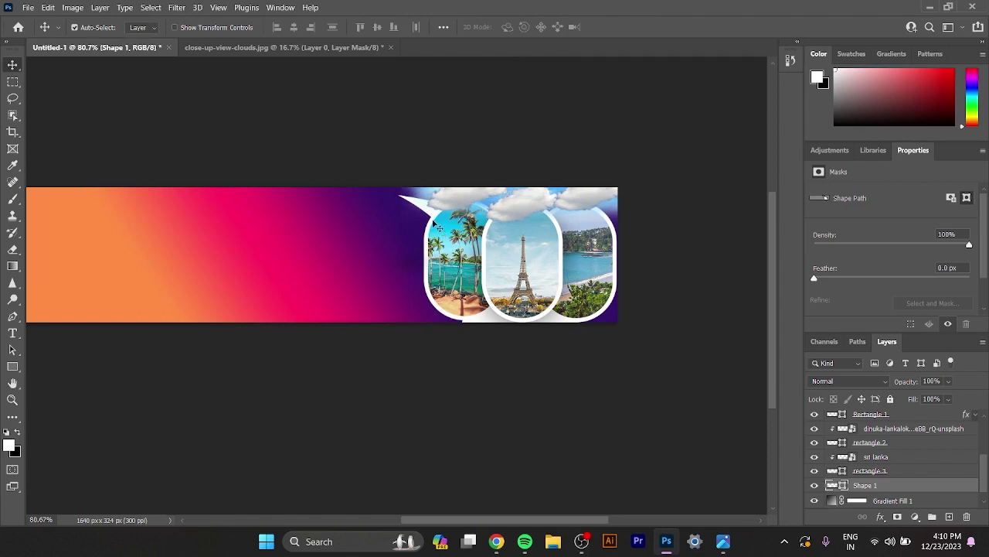
left_click_drag(427, 210, 403, 213)
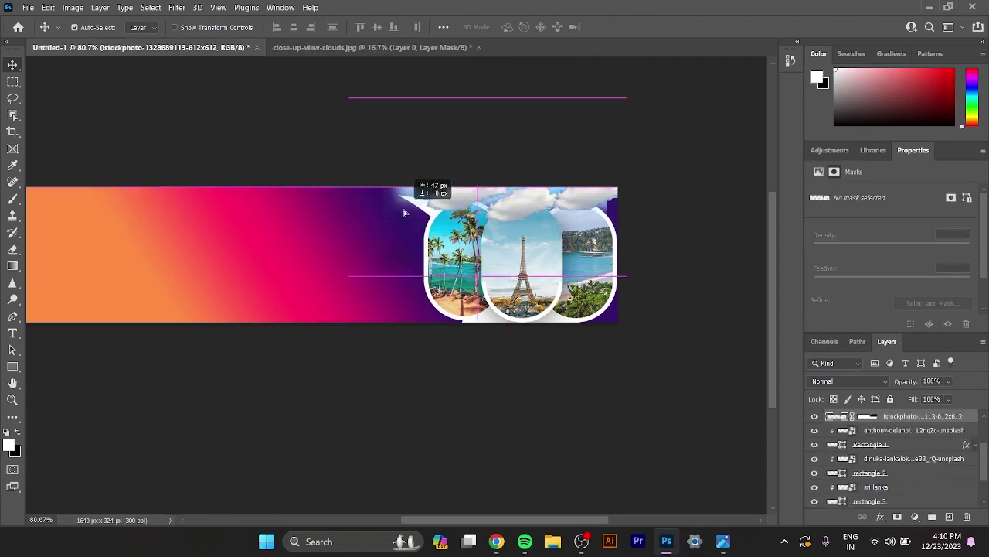
left_click_drag(404, 213, 414, 228)
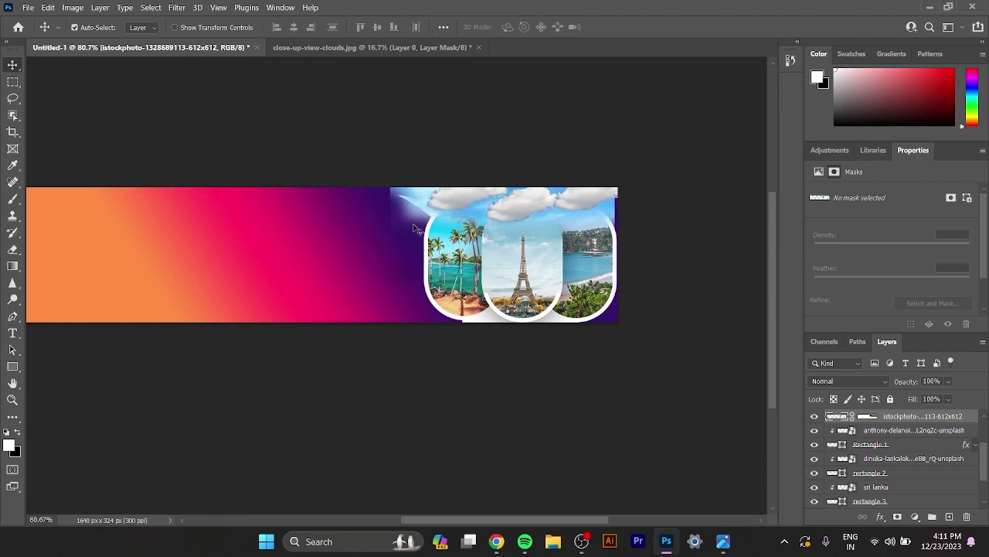
left_click_drag(485, 319, 497, 321)
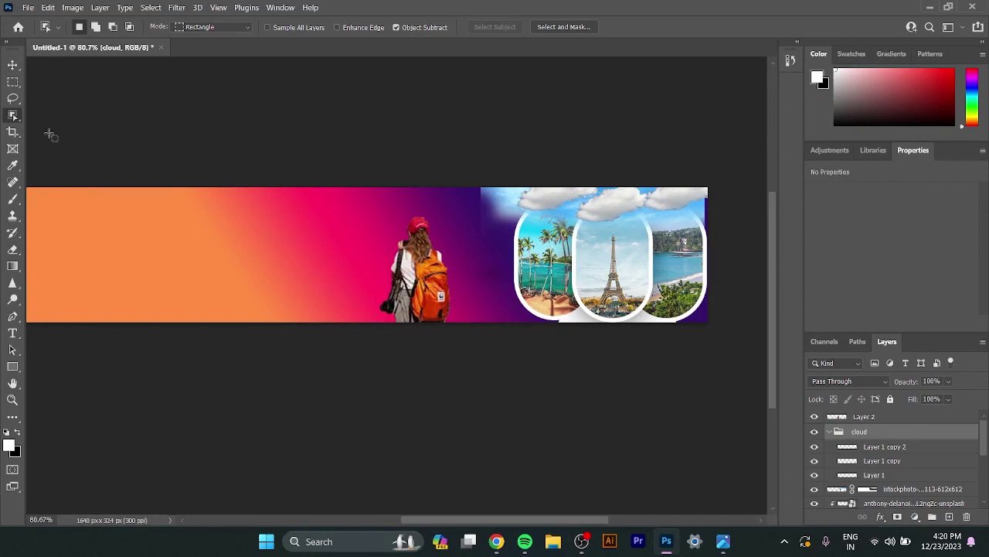
Step: Flip the backpacker on Layer 2 horizontally, shrink it to about 69%, and place it left of the photo pills
left_click(13, 65)
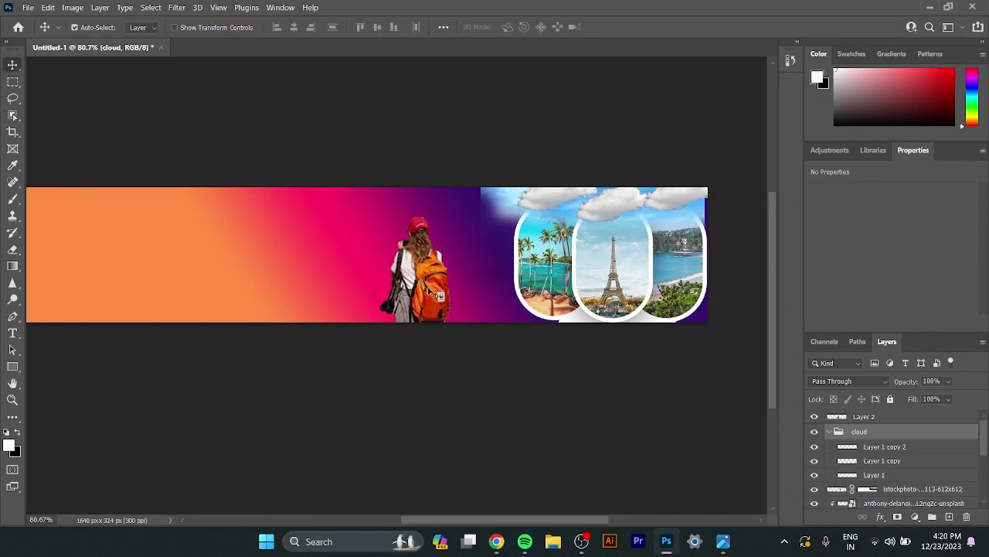
left_click_drag(425, 290, 463, 289)
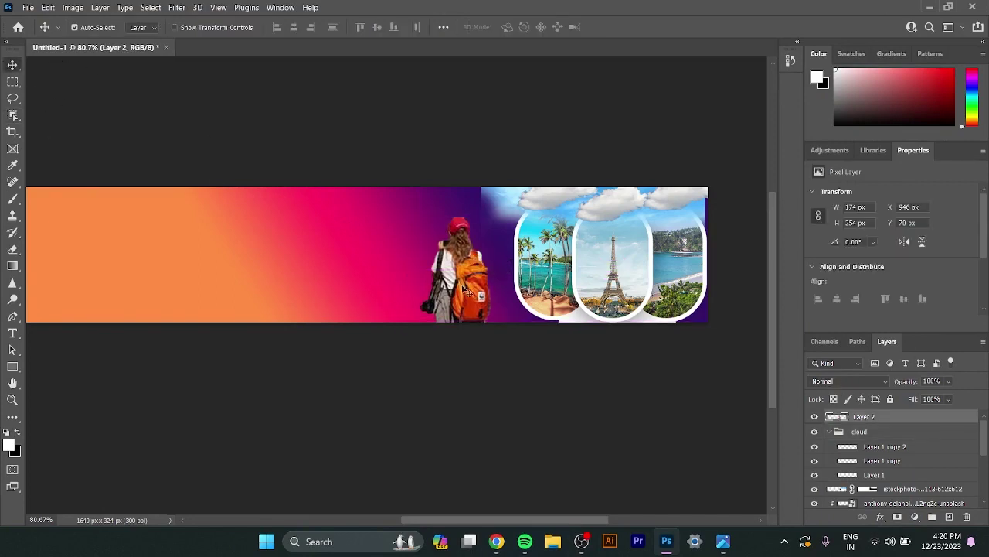
key("ctrl+t")
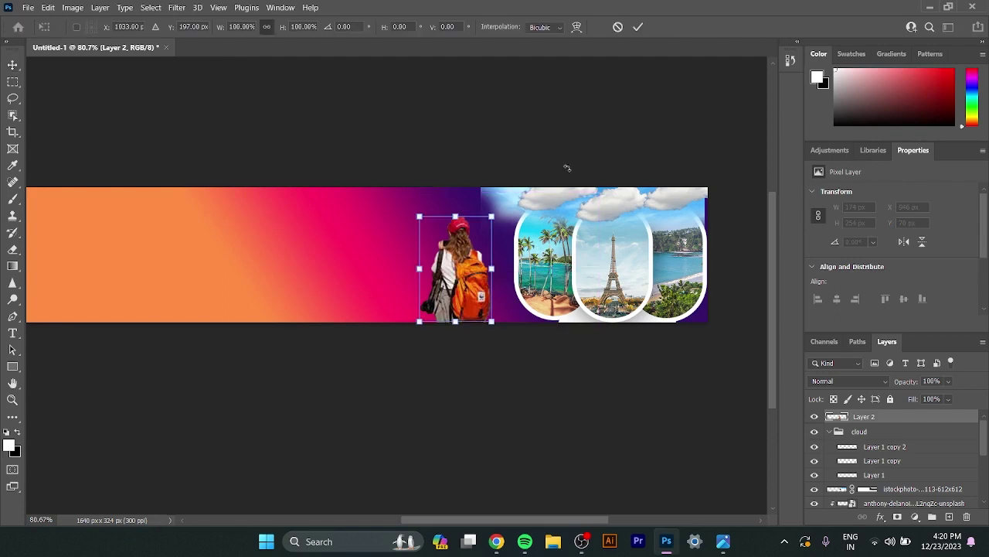
right_click(478, 266)
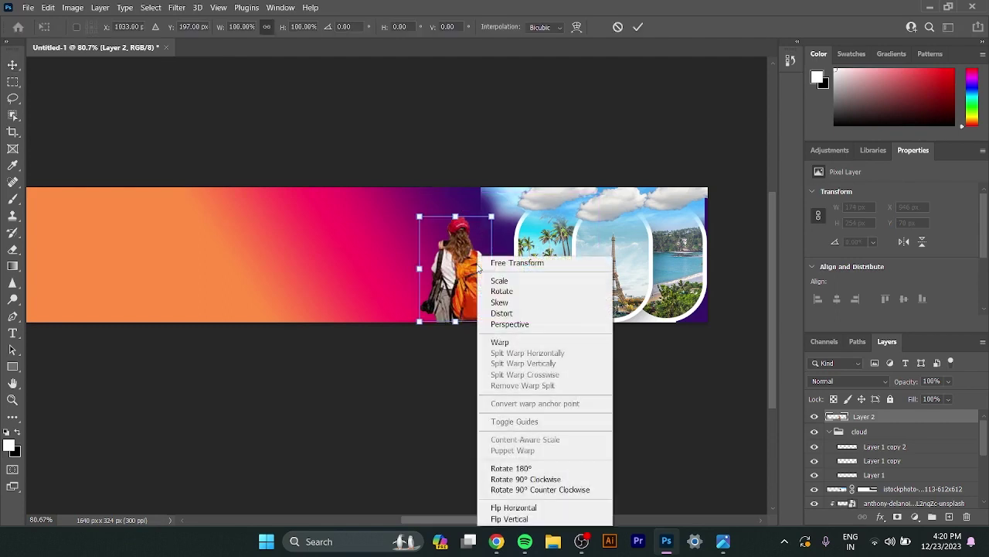
left_click(528, 507)
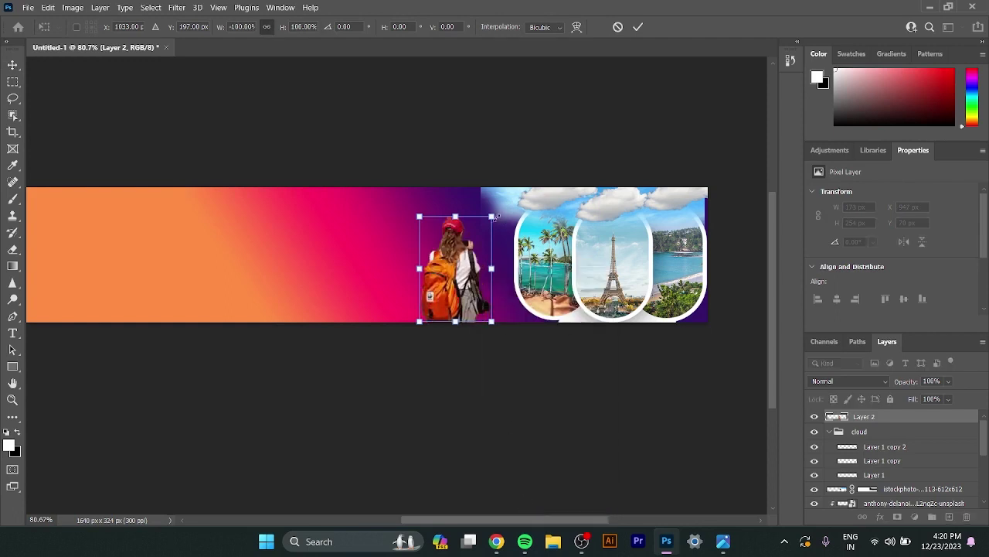
left_click_drag(455, 266, 496, 267)
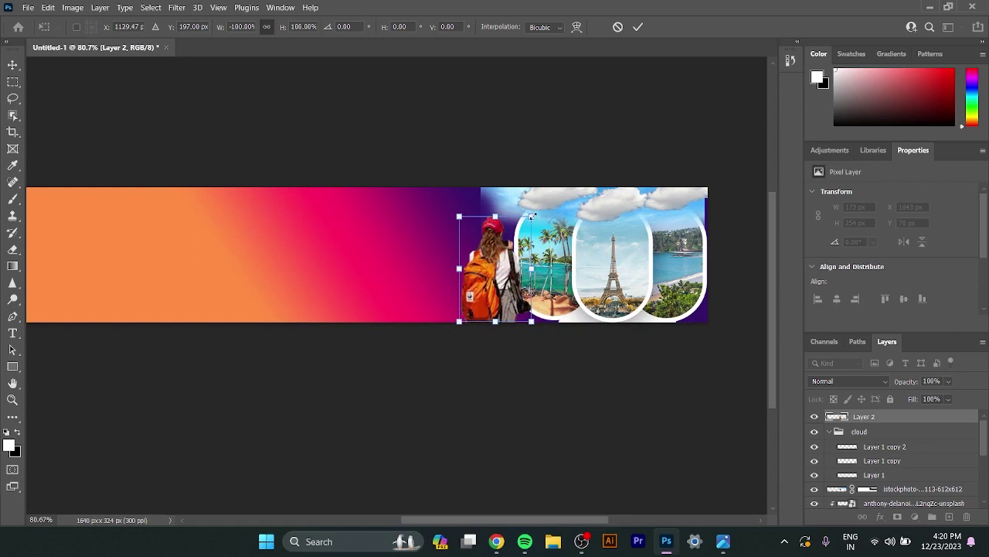
left_click_drag(476, 278, 428, 279)
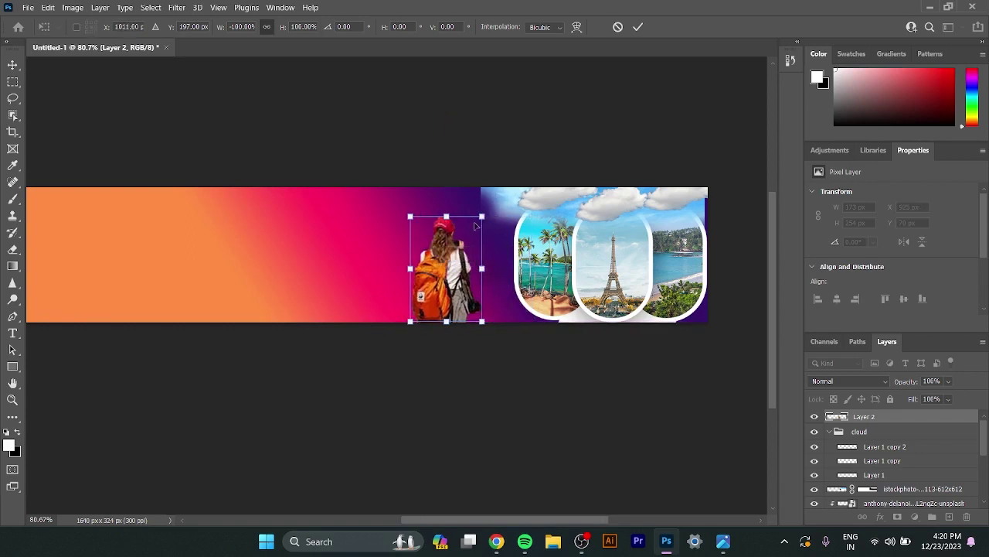
left_click_drag(482, 216, 453, 278)
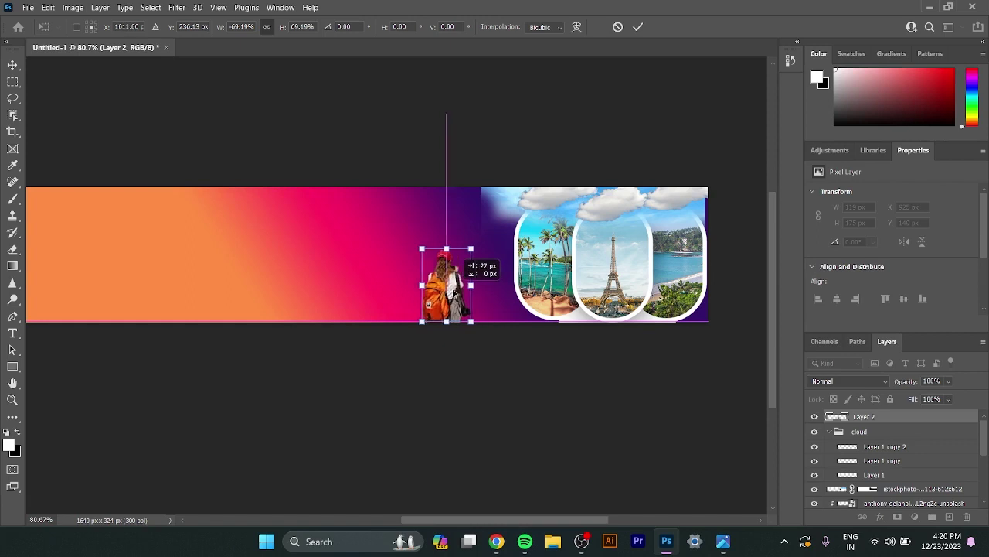
left_click(638, 29)
left_click(534, 207)
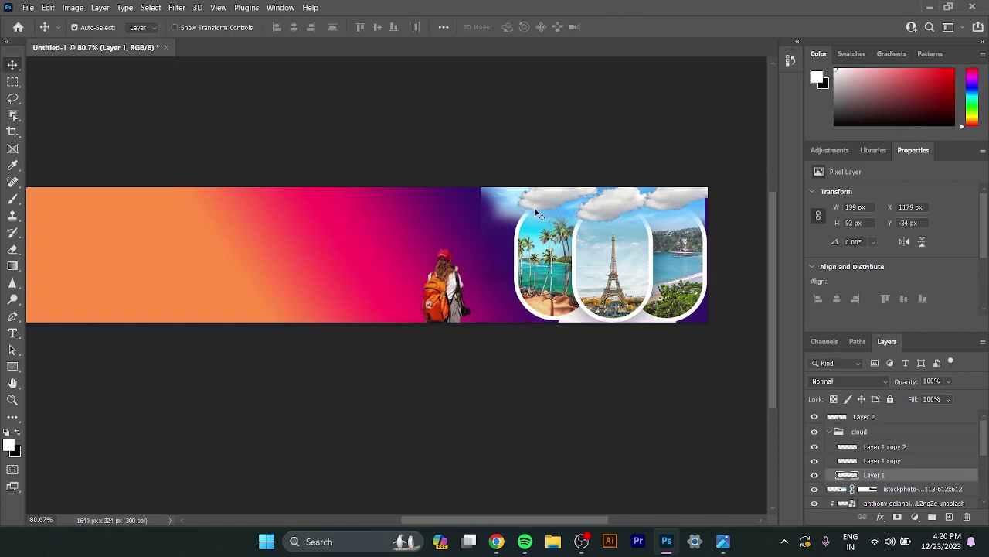
Step: Select the Layer 1 cloud copies and collapse the cloud group
left_click(909, 454, "ctrl")
left_click(912, 457, "ctrl")
left_click(909, 461, "ctrl")
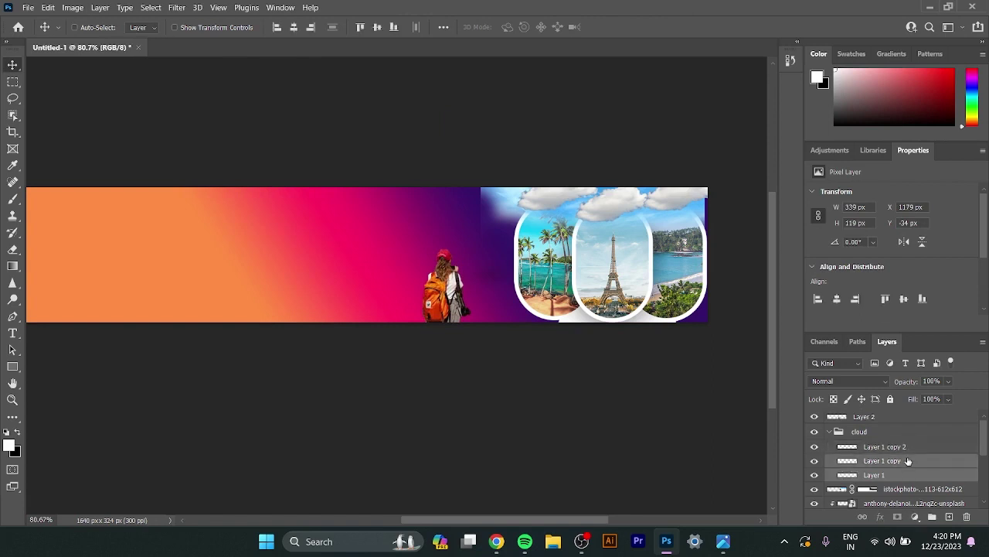
left_click(909, 447, "ctrl")
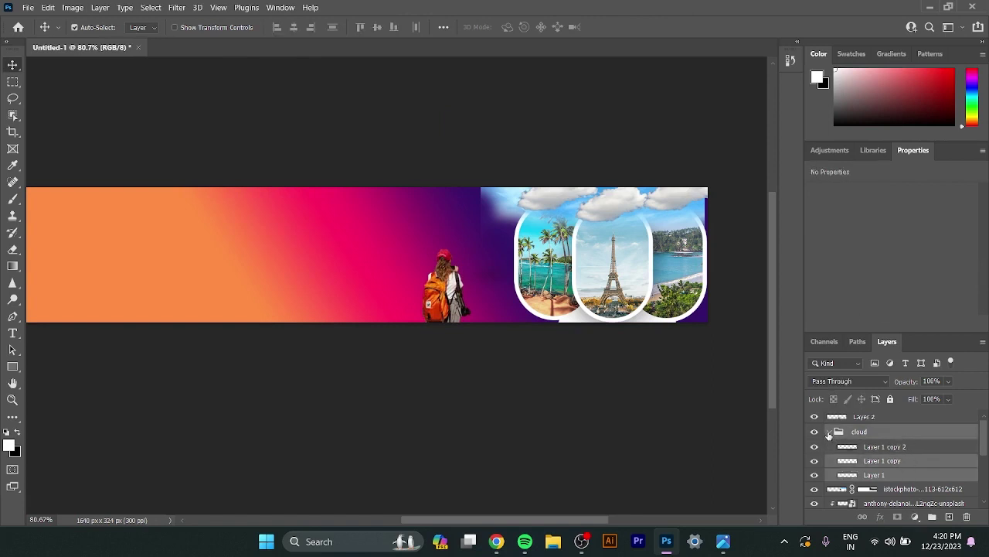
left_click(829, 434)
Step: Toggle the istockphoto sky layer off and on, then load the anthony photo's outline as a selection
left_click(900, 447, "ctrl")
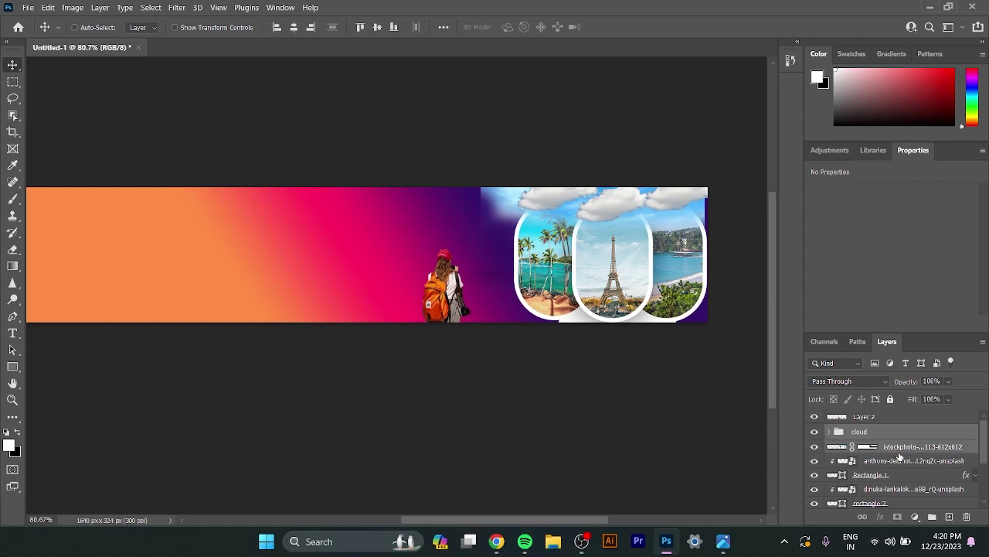
left_click(816, 448)
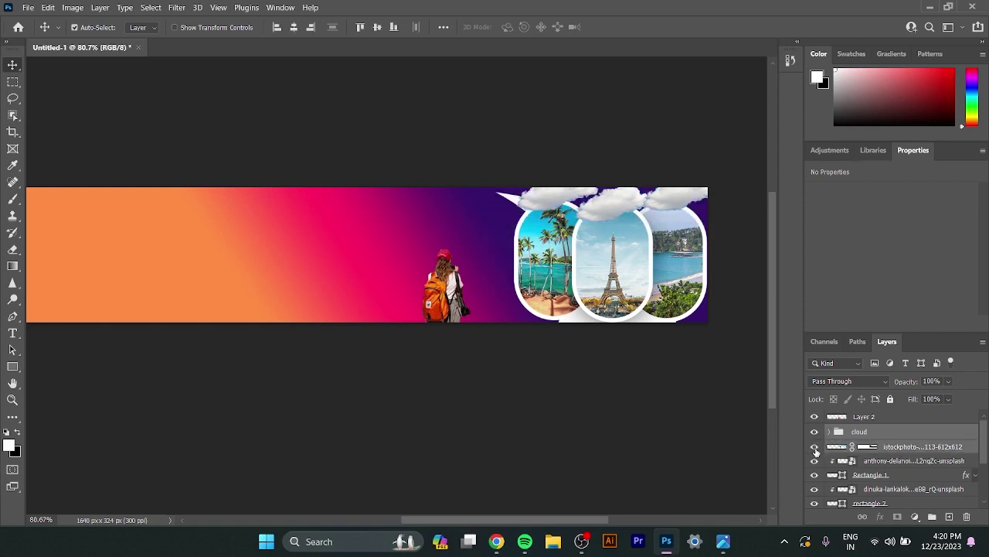
left_click(815, 447)
left_click(851, 461, "ctrl")
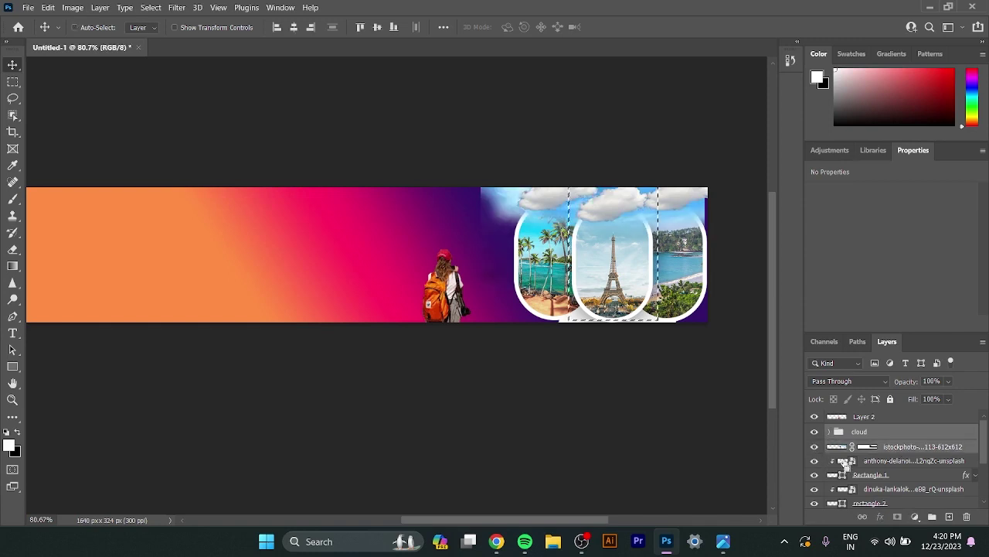
left_click(852, 461)
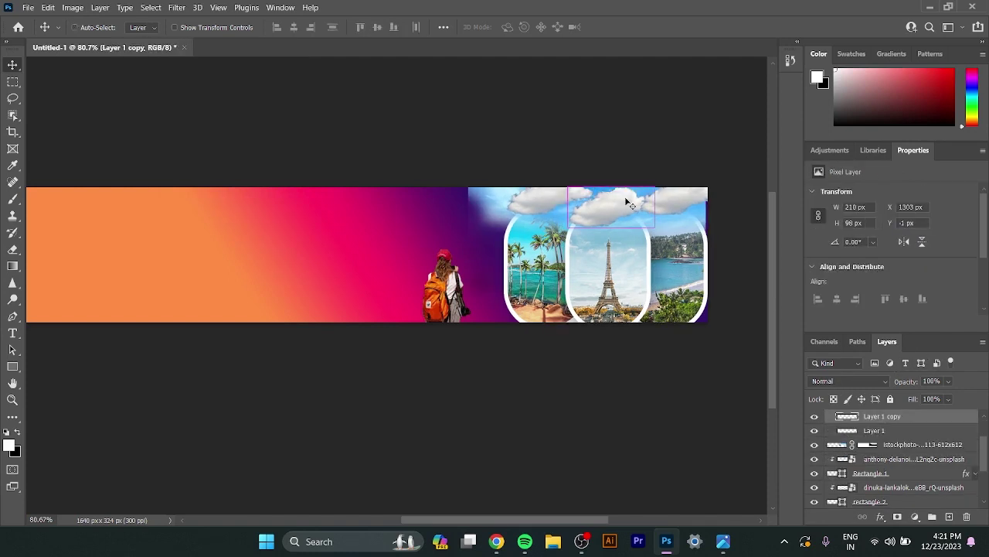
Step: Enlarge the istockphoto sky photo toward the left
key("ctrl+t")
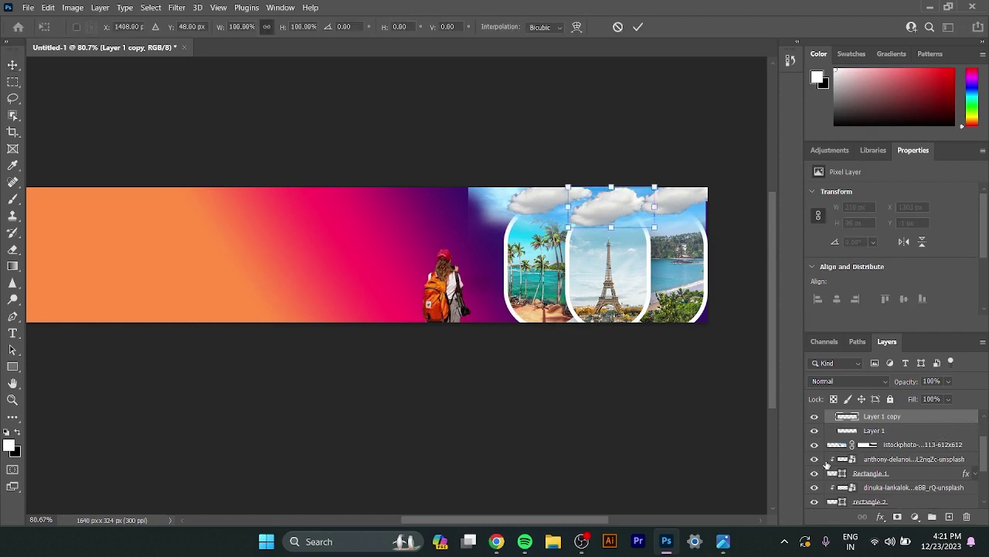
key("Return")
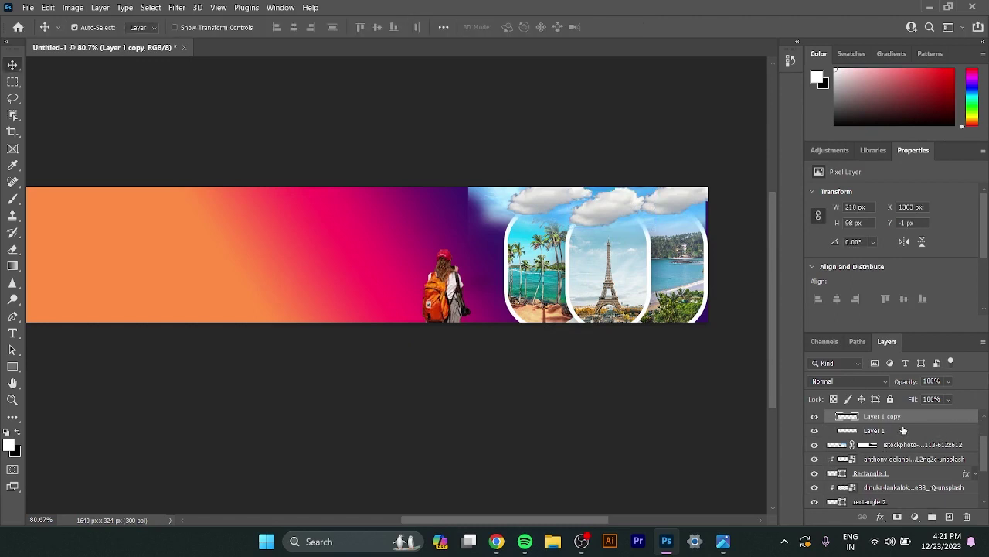
left_click(489, 189)
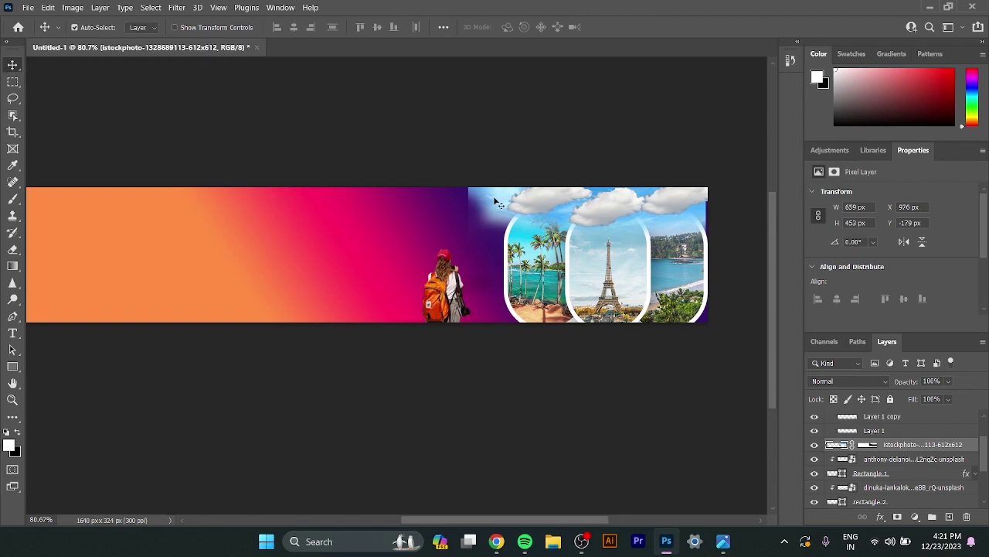
key("ctrl+t")
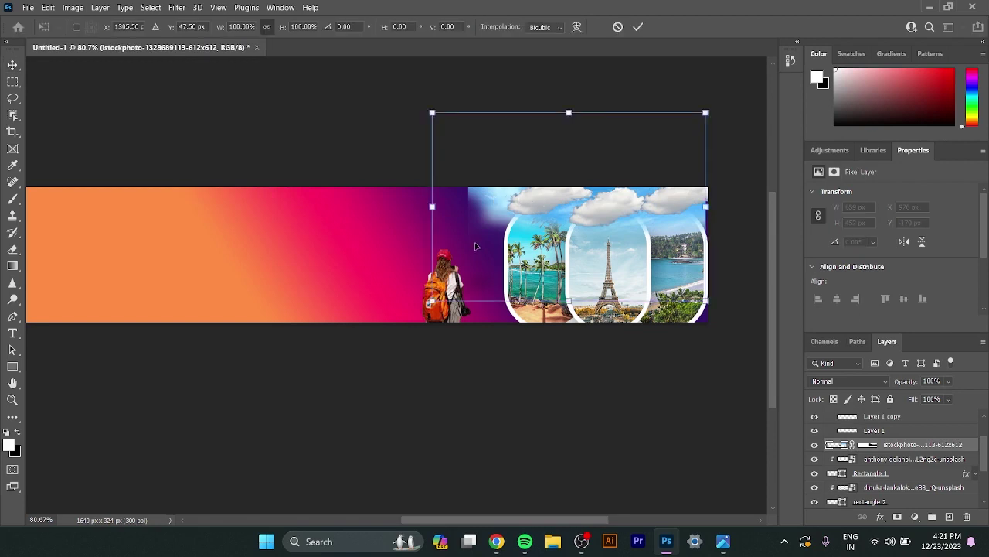
left_click_drag(430, 302, 406, 299)
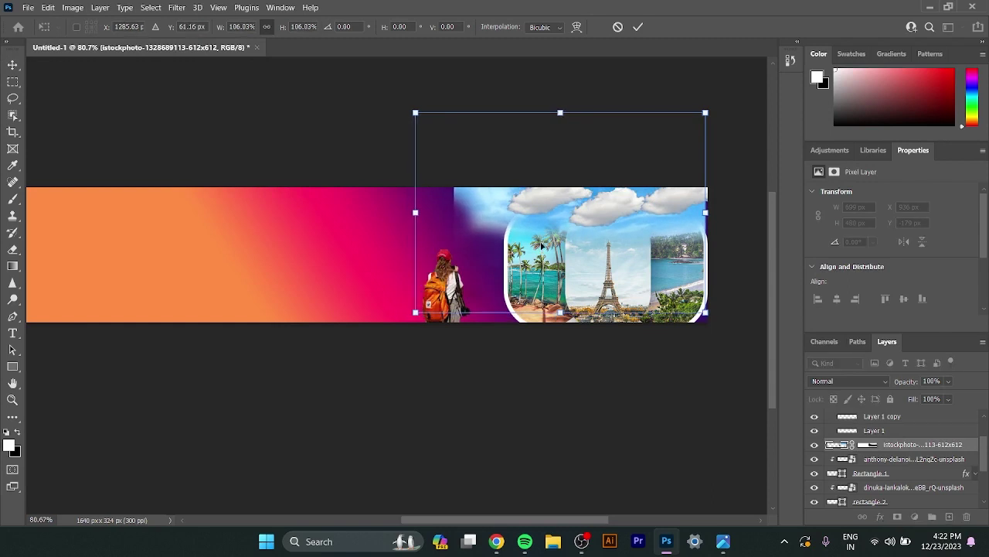
left_click(639, 27)
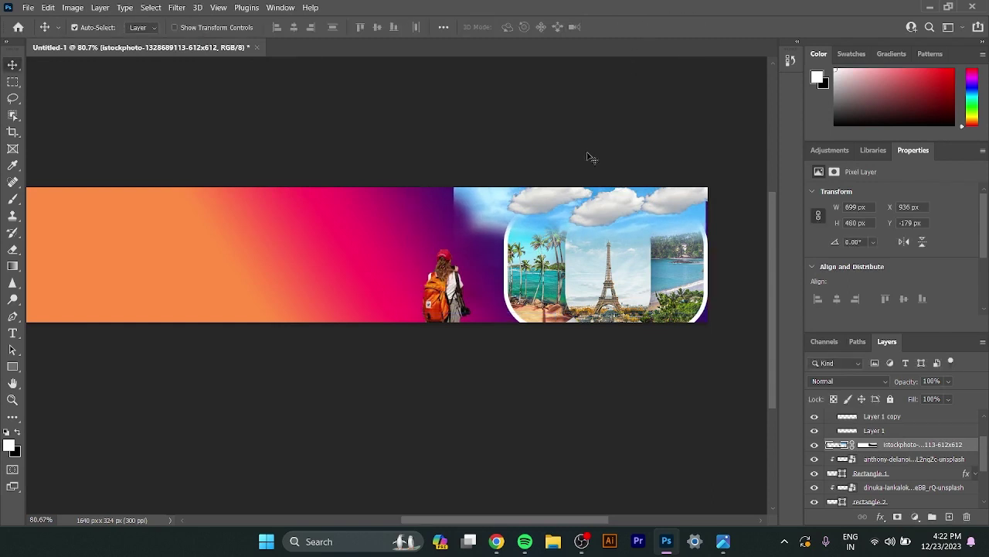
Step: Reposition the left and middle clouds and shrink the middle cloud to about 68%
left_click_drag(554, 212, 517, 206)
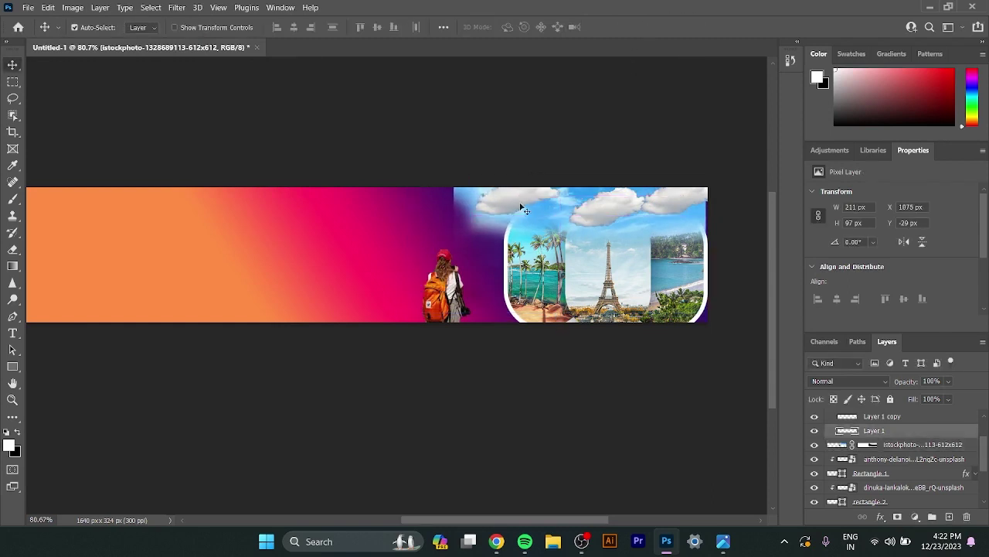
mouse_move(602, 213)
left_mouse_down()
mouse_move(588, 204)
mouse_move(655, 207)
left_mouse_up()
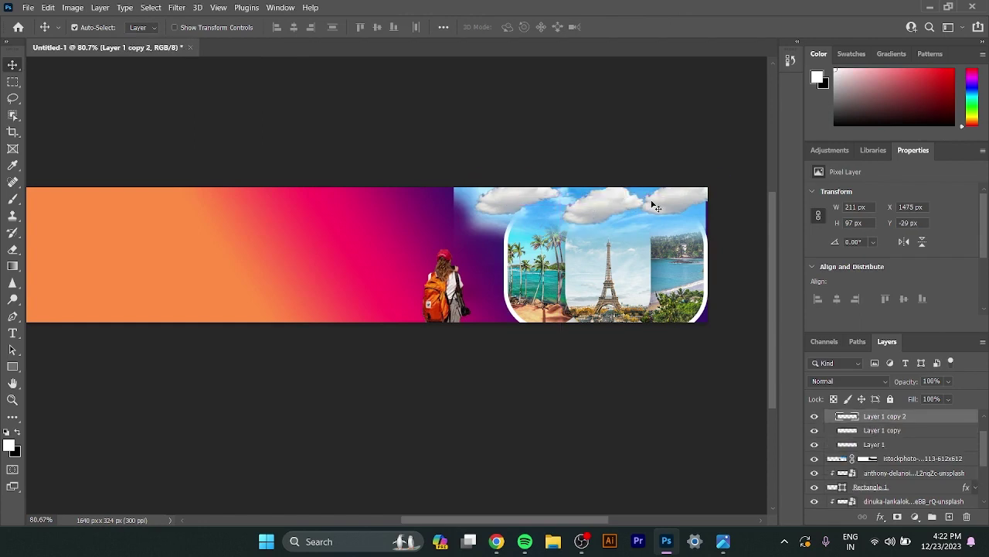
key("ctrl")
left_click(600, 207, "ctrl")
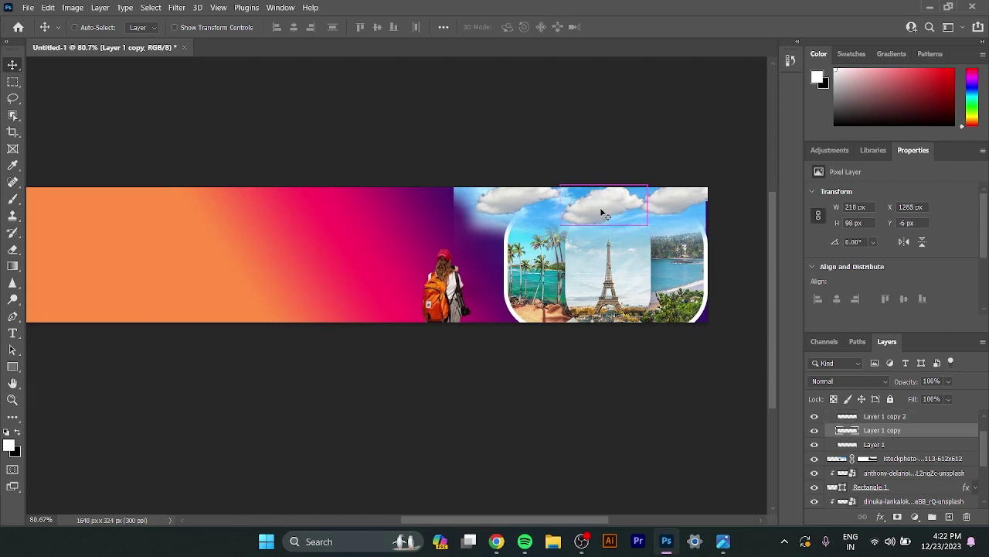
key("ctrl+t")
left_click_drag(646, 186, 600, 197)
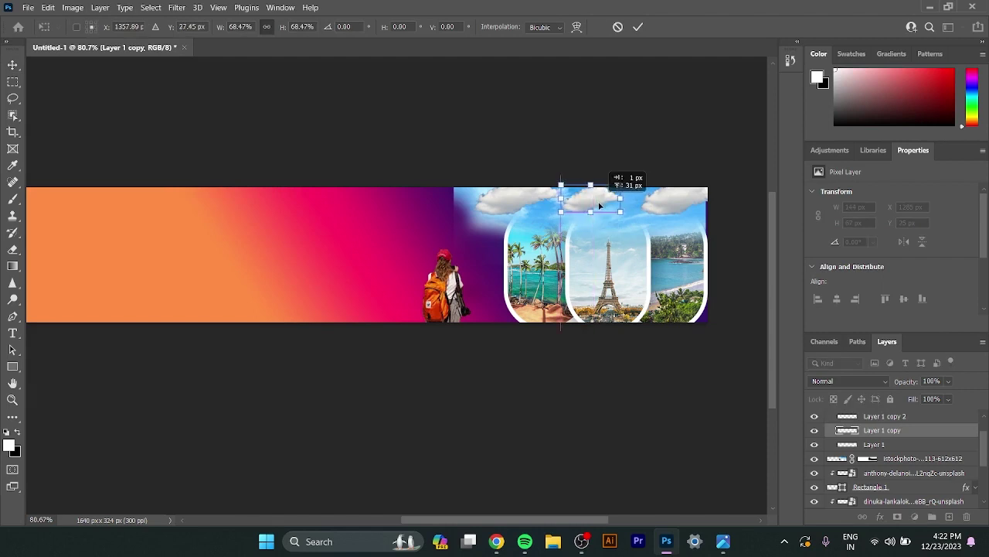
left_click(638, 27)
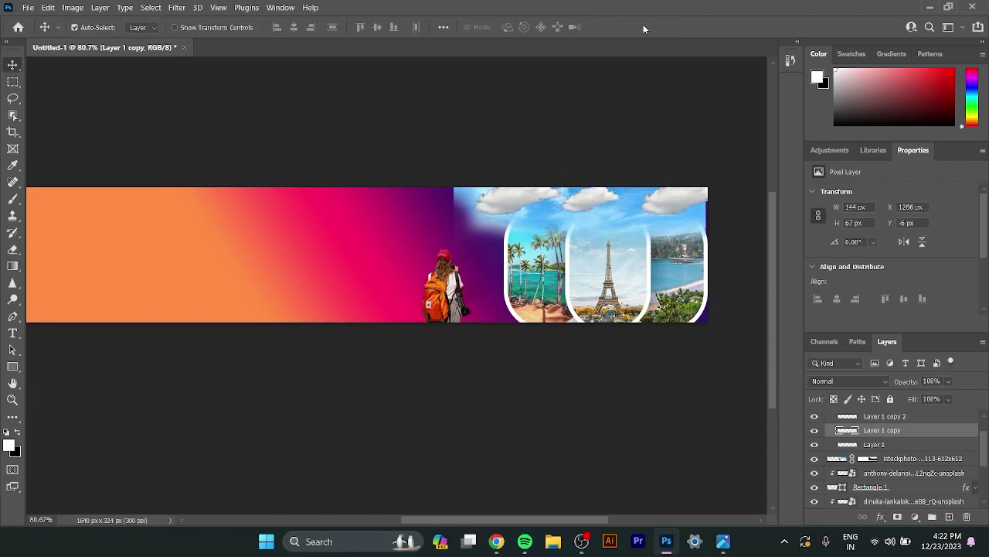
Step: Shrink the right cloud to 156 by 72 px
left_click(676, 208)
key("ctrl+t")
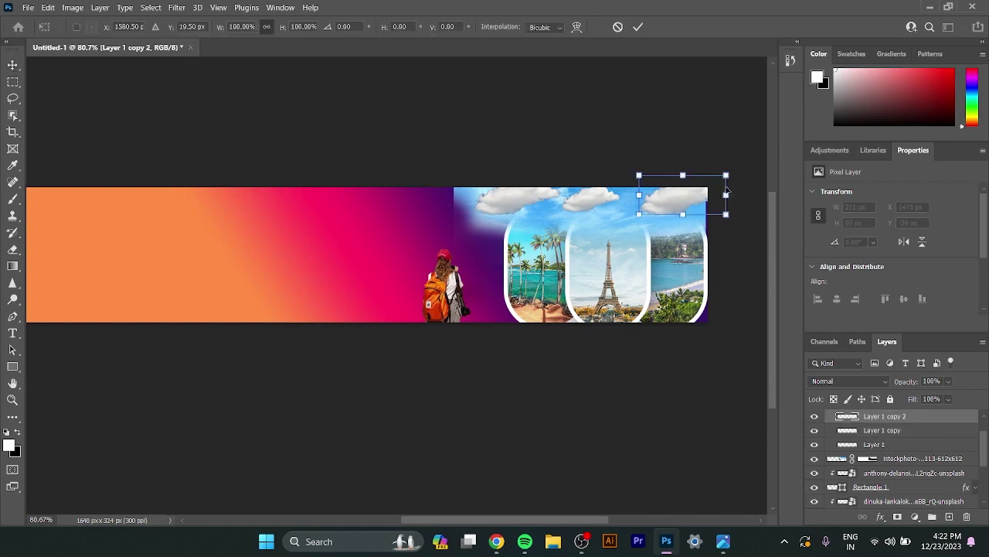
left_click_drag(726, 176, 702, 183)
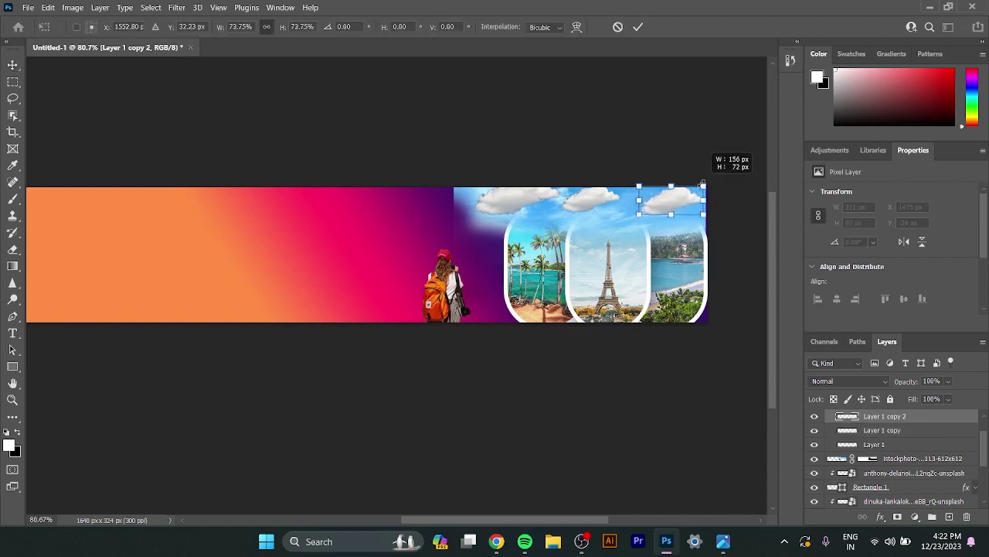
left_click(637, 27)
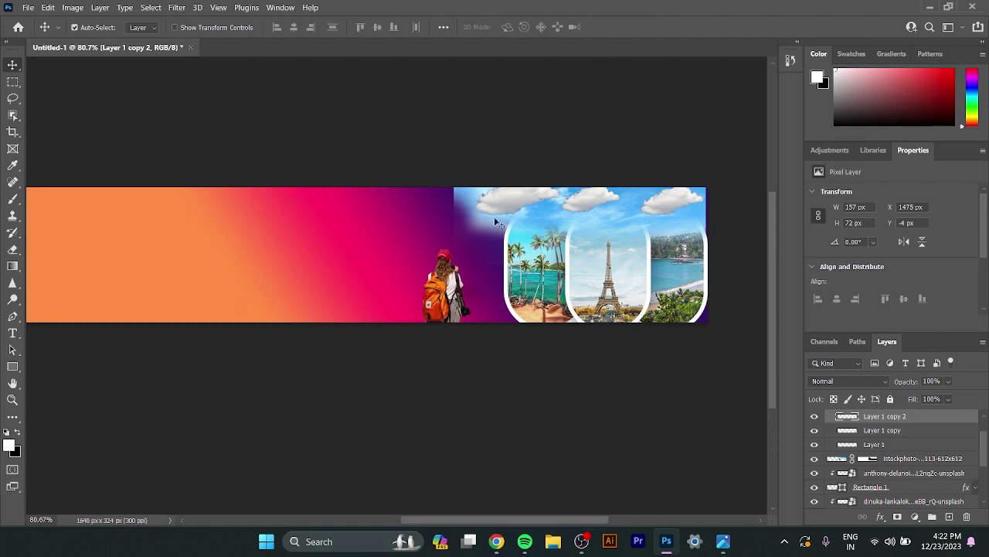
Step: Shrink the left cloud to about 77% above the palm-tree photo, and move the backpacker right against the photos
left_click(513, 203)
key("ctrl+t")
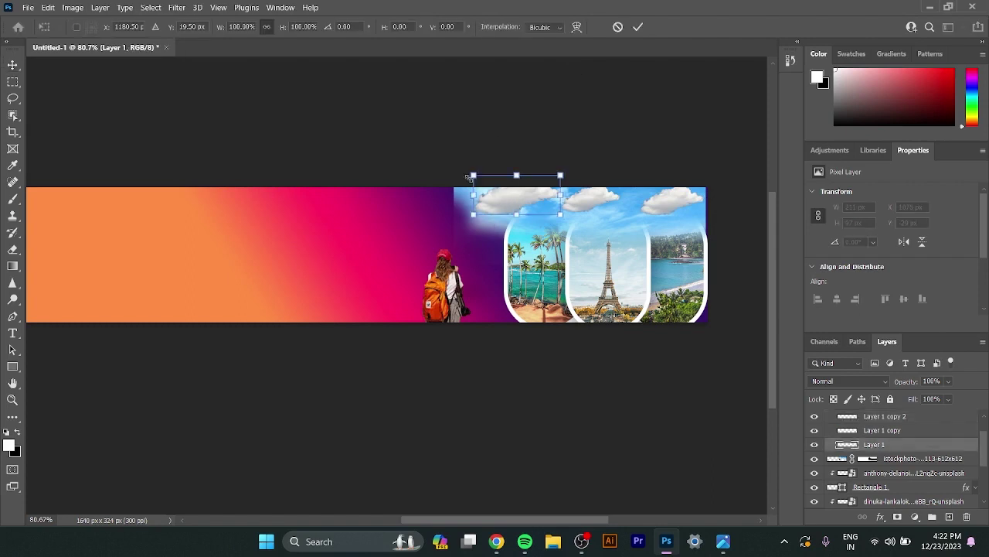
left_click_drag(473, 176, 492, 180)
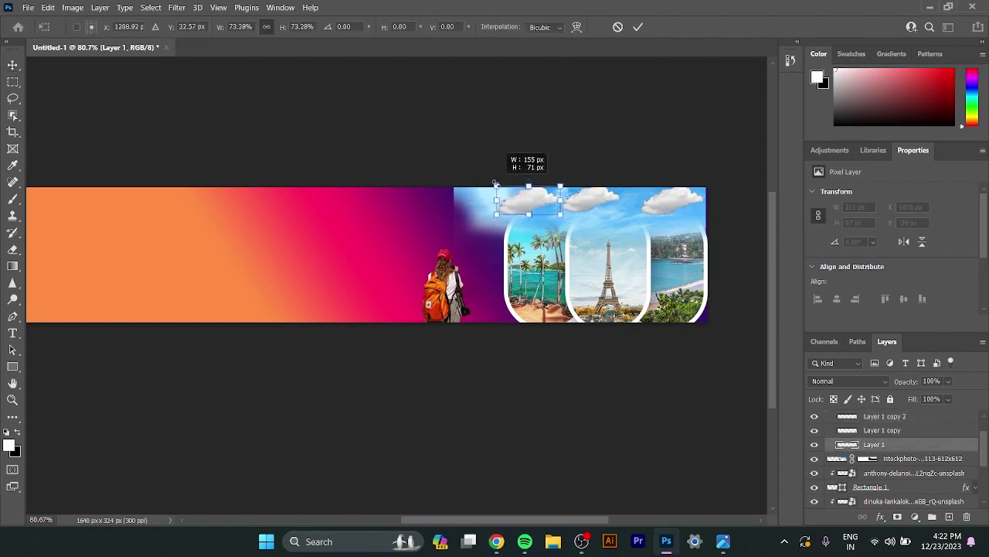
left_click(638, 27)
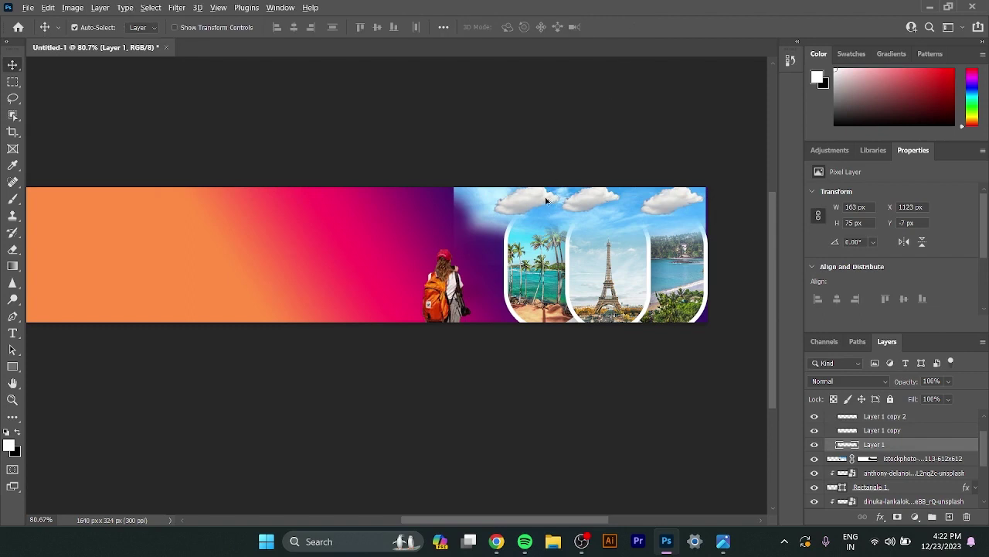
mouse_move(550, 203)
left_mouse_down()
mouse_move(572, 210)
mouse_move(649, 196)
left_mouse_up()
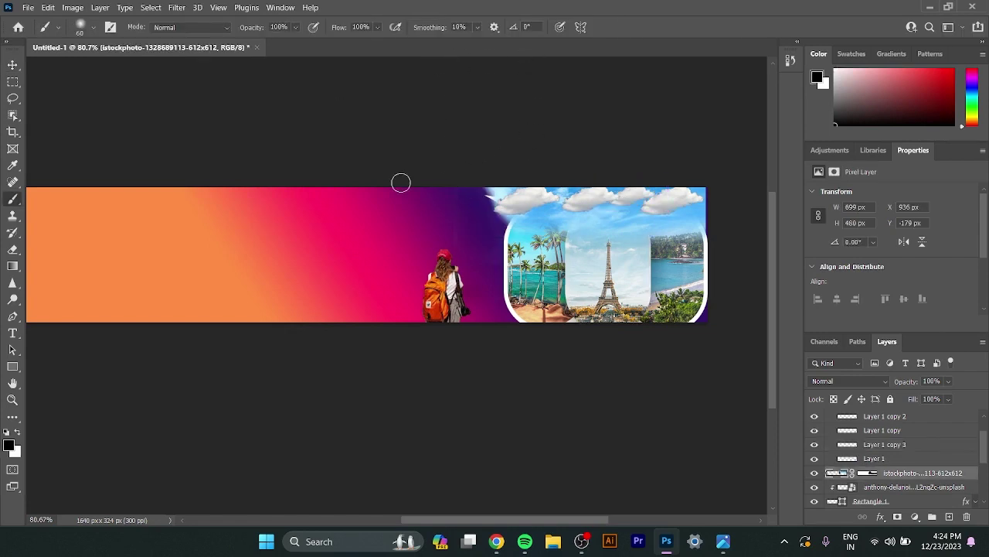
left_click(15, 67)
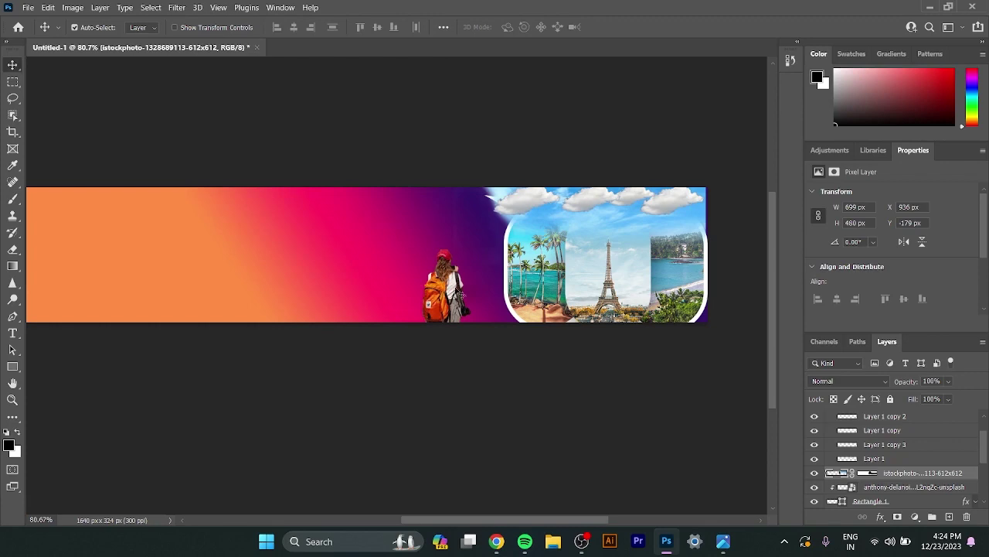
left_click_drag(450, 301, 510, 300)
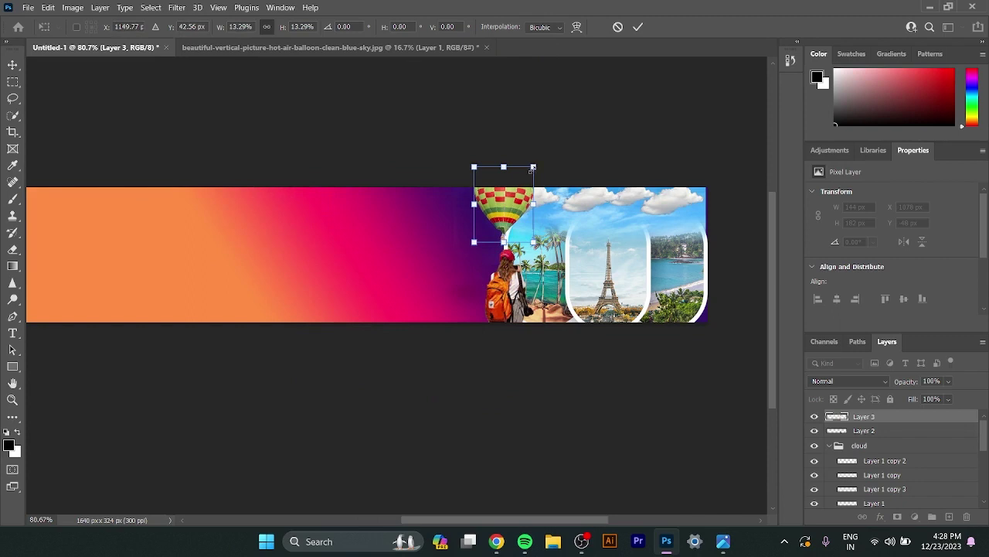
Step: Shrink the balloon to about 8%, tilt it about 35°, and place it left of the photo pills
left_click_drag(532, 168, 510, 202)
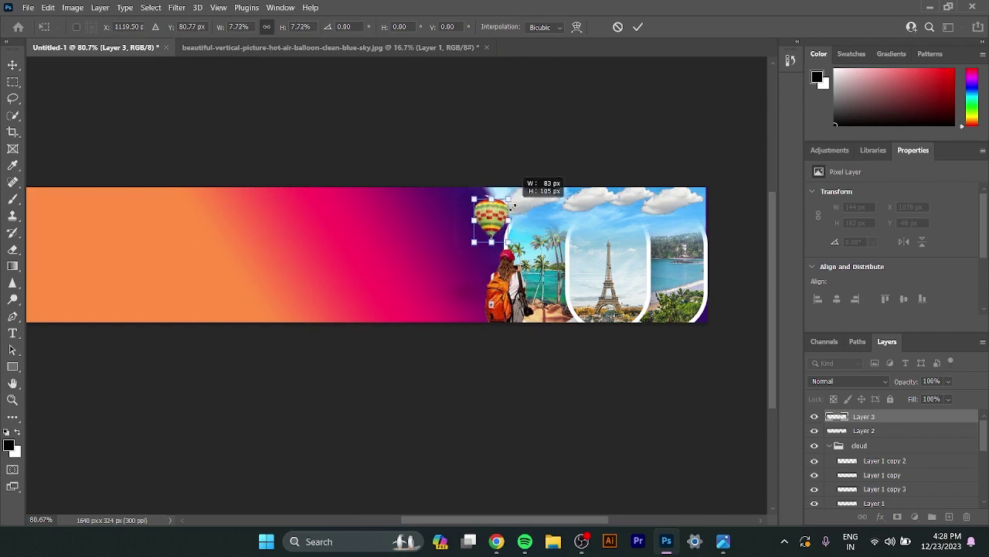
left_click_drag(518, 254, 516, 208)
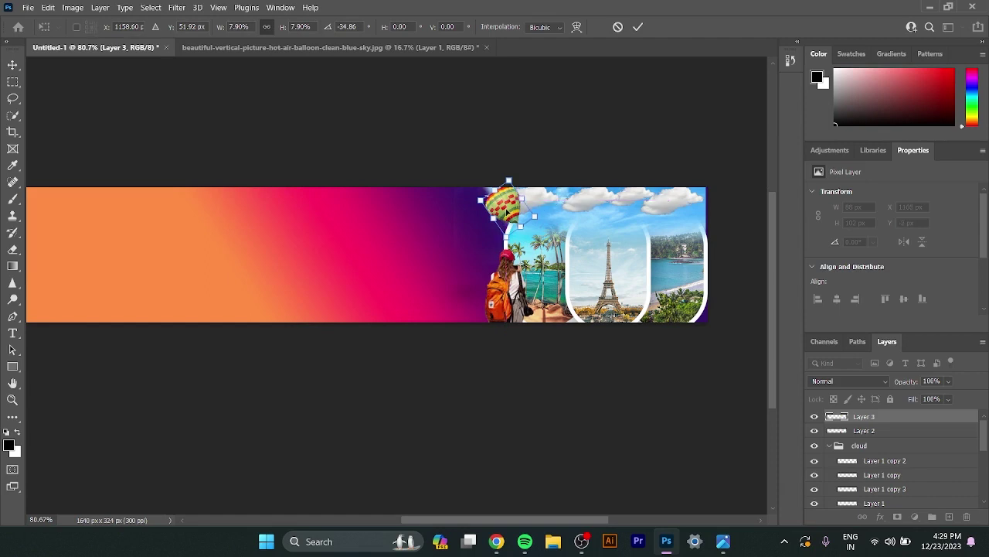
left_click_drag(506, 211, 487, 212)
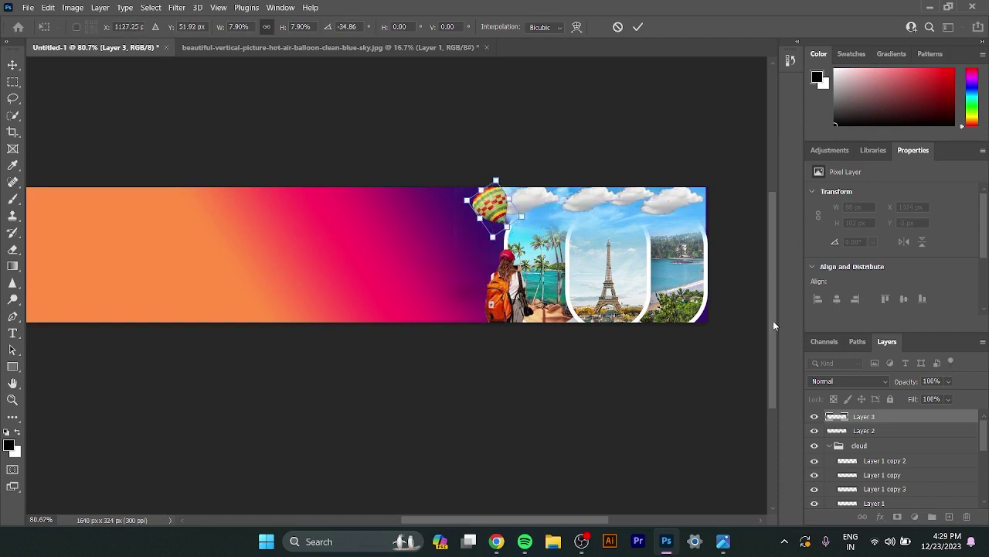
left_click(639, 27)
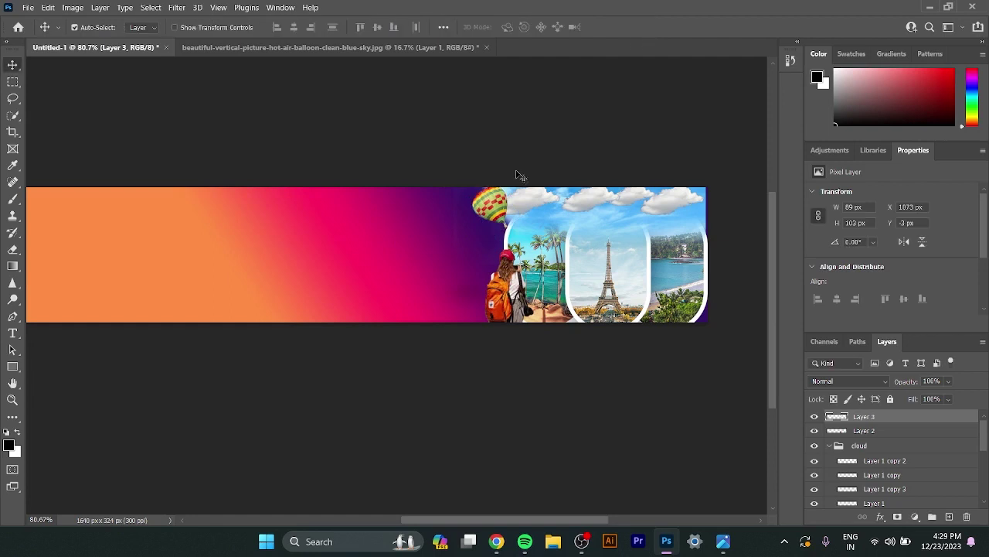
Step: Duplicate the balloon to the top-right corner and rotate the copy about 70°
mouse_move(491, 204)
left_mouse_down()
mouse_move(695, 204)
mouse_move(685, 205)
left_mouse_up()
key("ctrl+t")
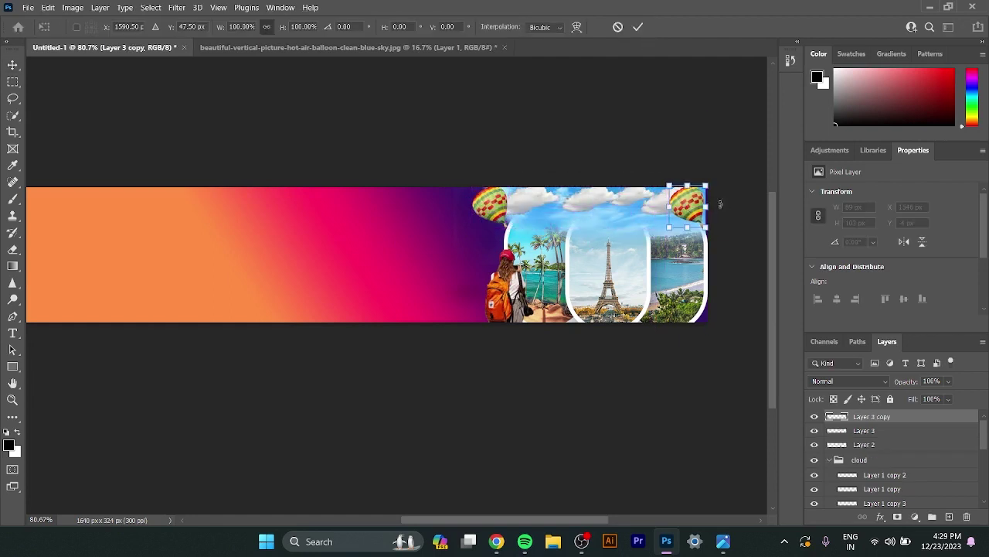
left_click_drag(709, 167, 731, 214)
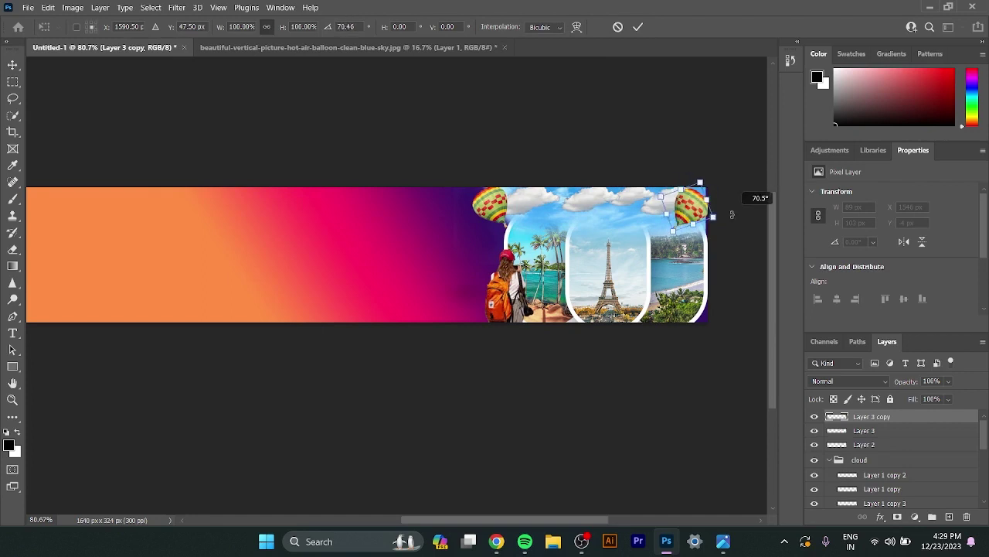
Step: Make the BEST DISCOUNT EVER text Agency FB Bold at 11 pt
left_click(636, 28)
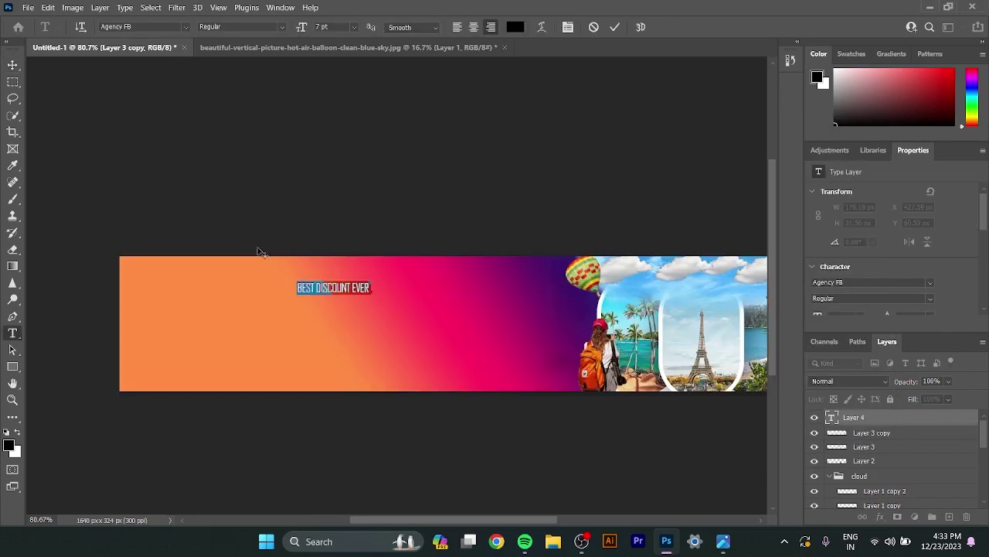
left_click(282, 27)
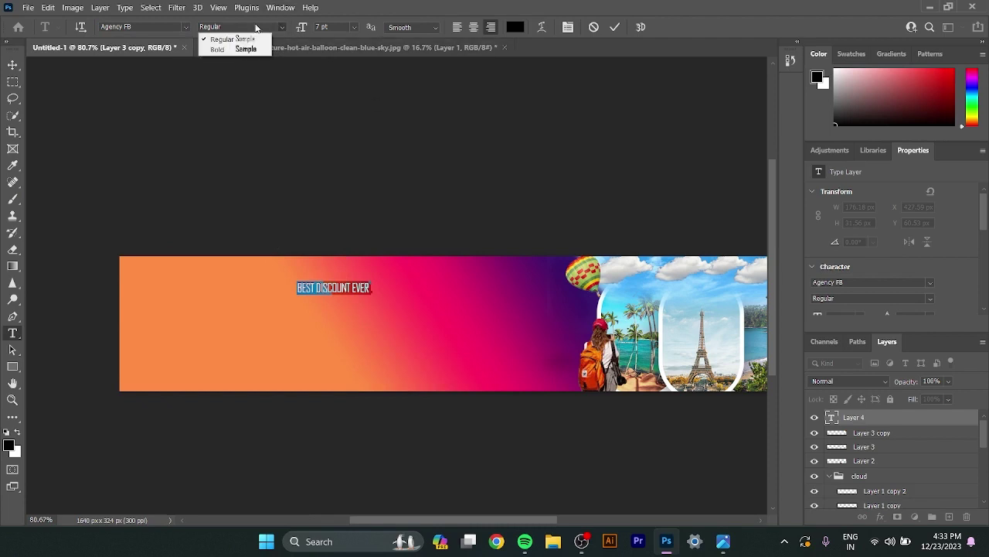
left_click(242, 50)
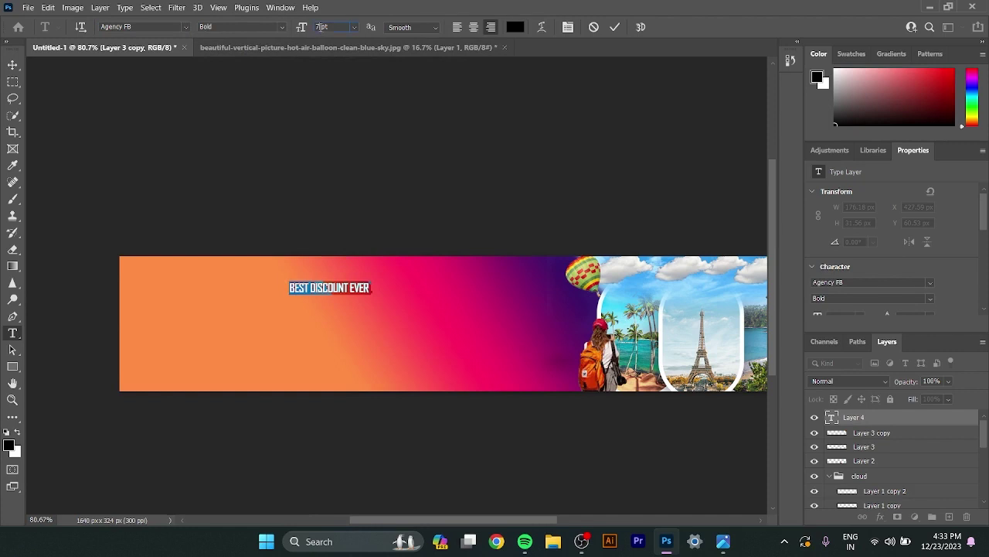
scroll(321, 27, "up", 2)
scroll(321, 27, "up", 1)
scroll(322, 27, "up", 1)
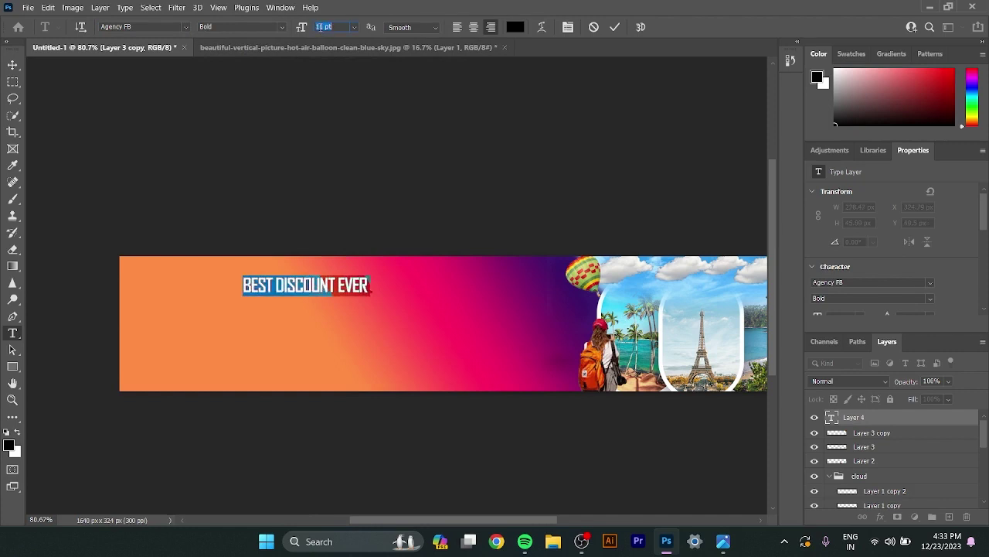
left_click(615, 27)
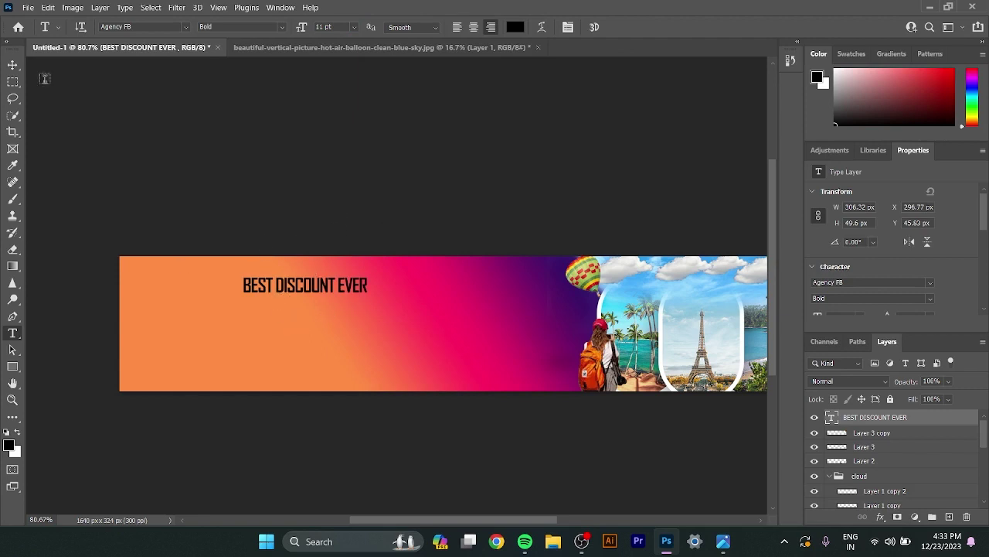
left_click(12, 66)
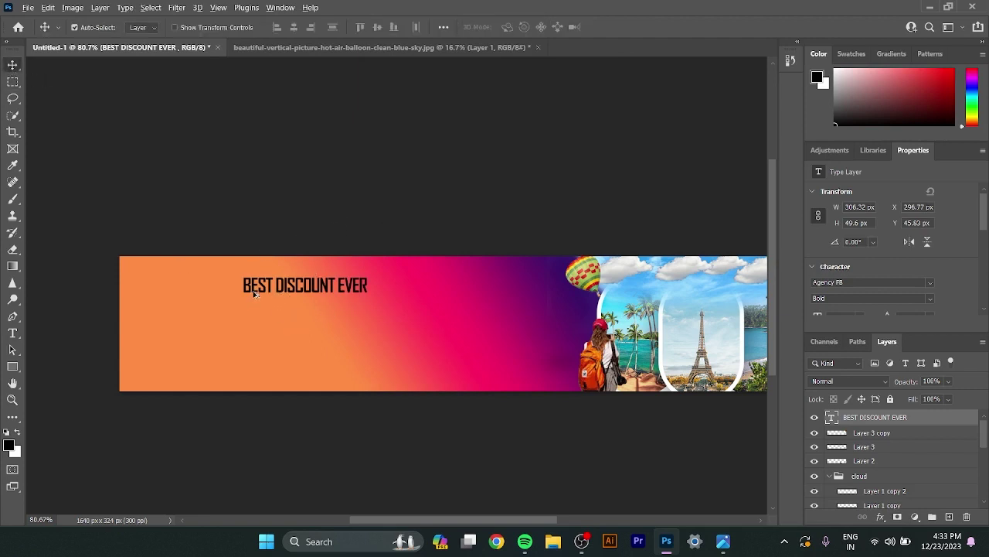
Step: Duplicate the headline below, retype it as TRAVEL, and colour it white
left_click_drag(258, 287, 238, 322)
type("TRAVEL")
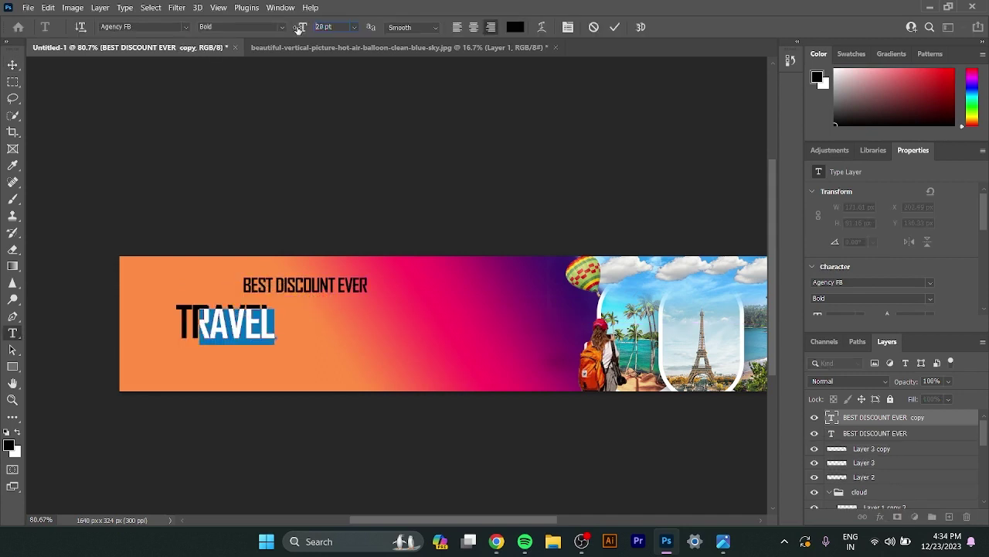
left_click_drag(300, 28, 298, 29)
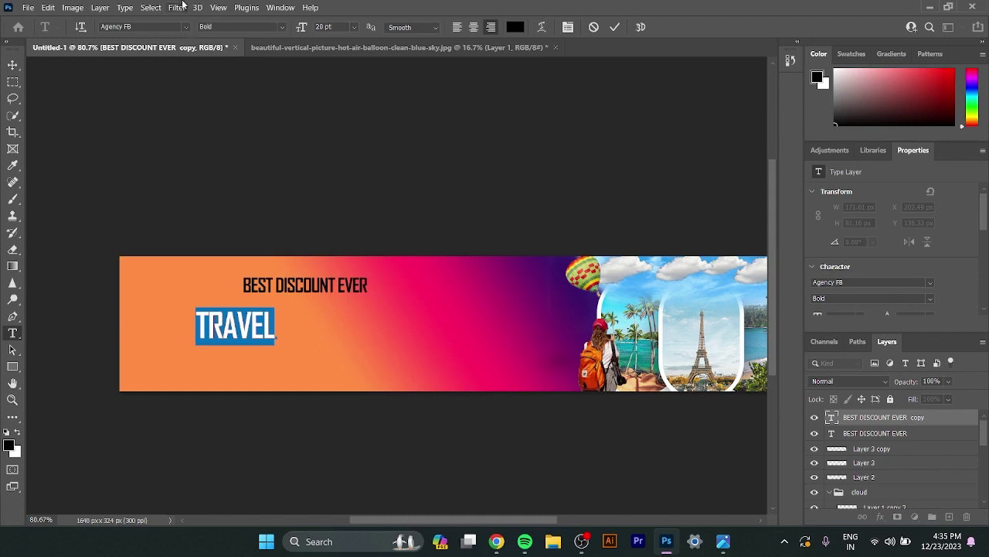
left_click(514, 28)
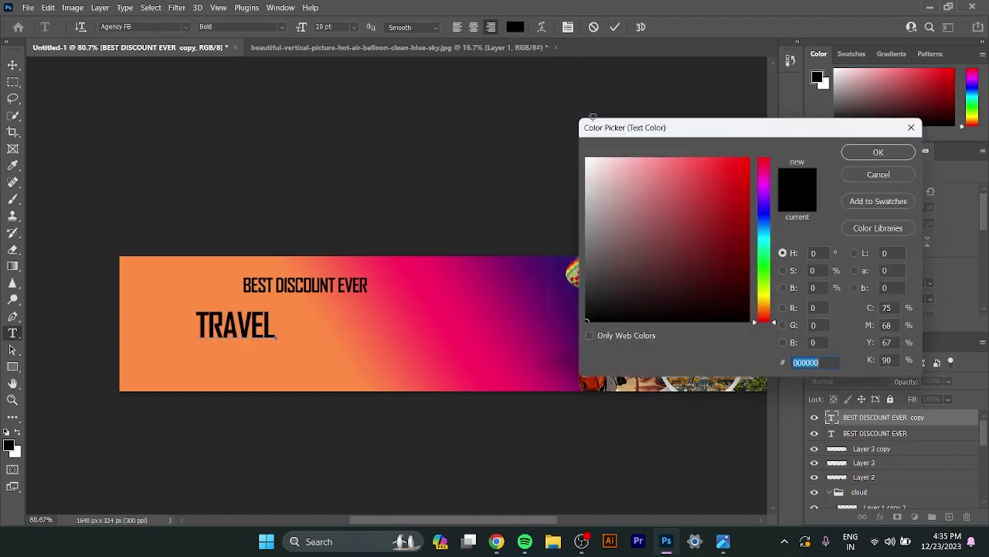
left_click(590, 159)
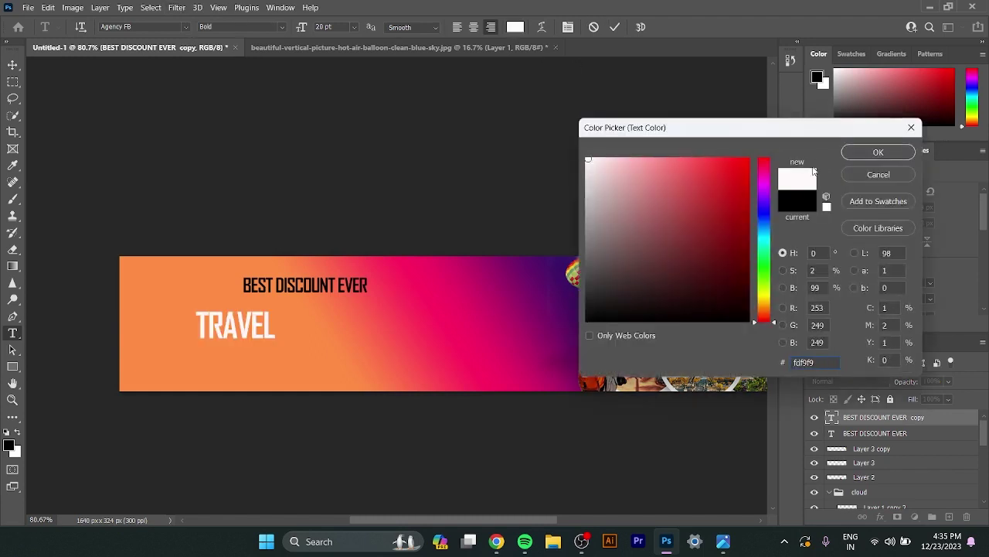
left_click(879, 153)
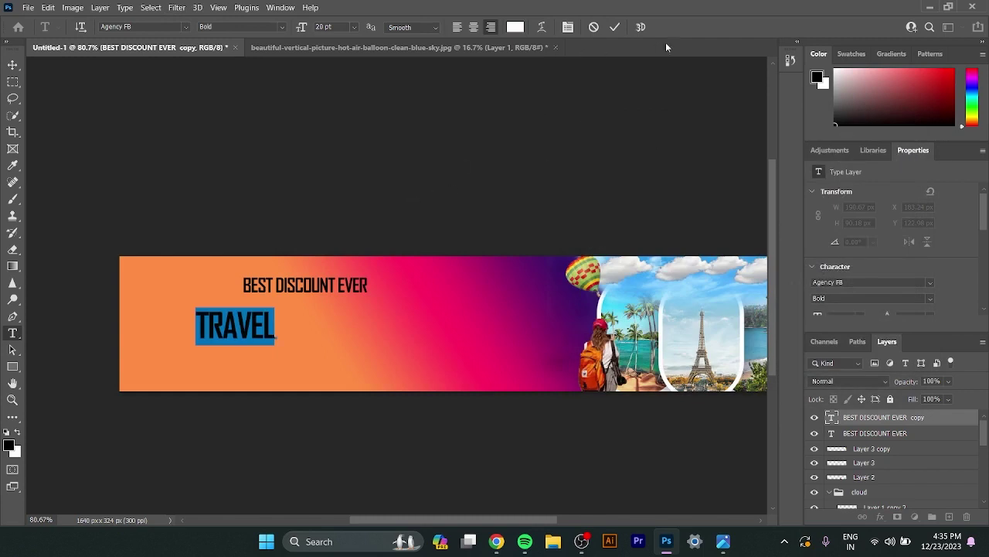
left_click(615, 27)
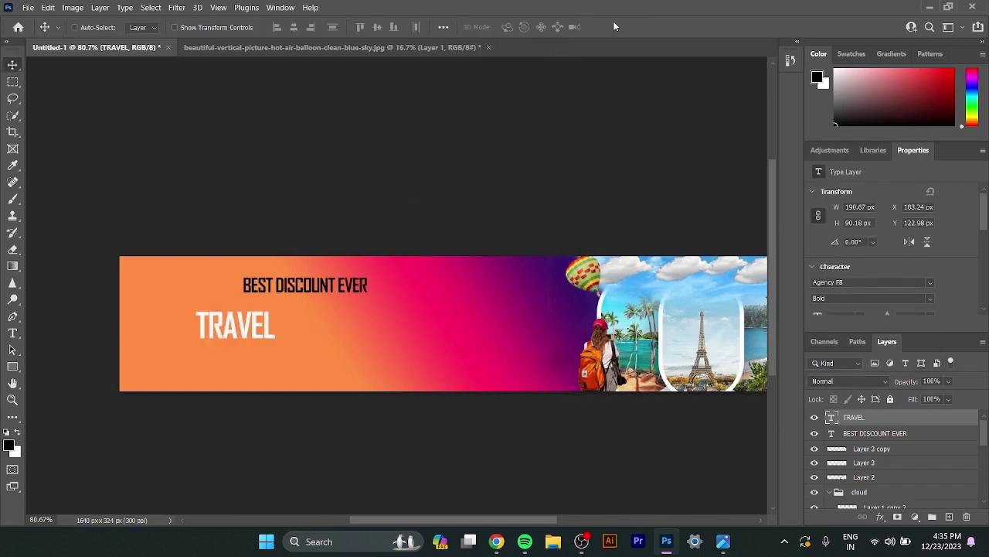
Step: Stretch the white TRAVEL text wider to both sides and finish the HOLIDAY line
key("ctrl+t")
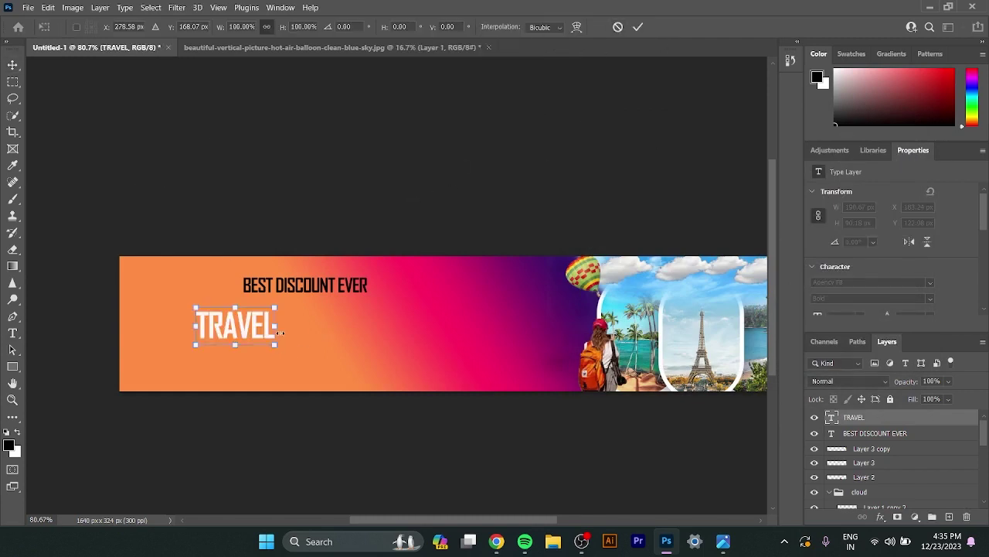
left_click_drag(277, 325, 366, 325)
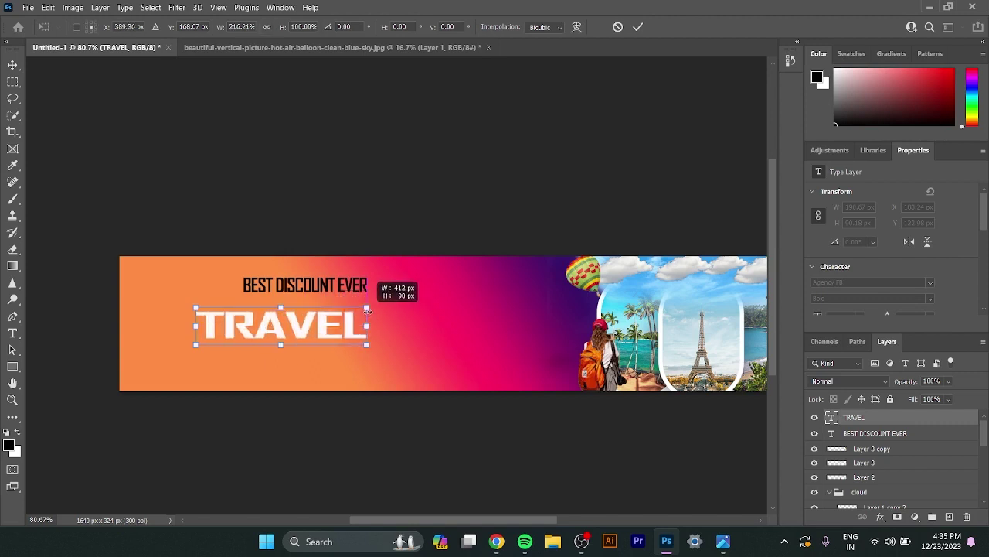
left_click_drag(197, 325, 160, 323)
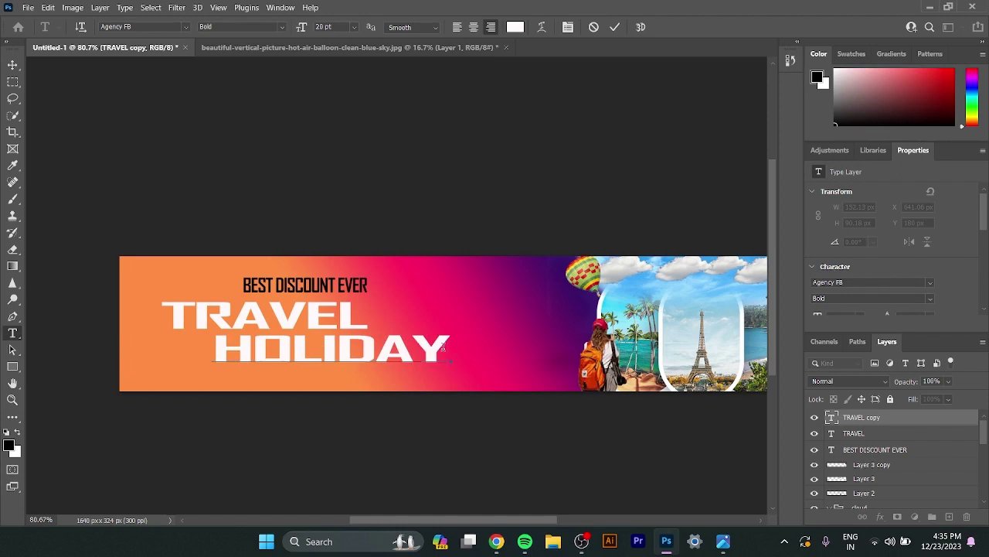
left_click(612, 29)
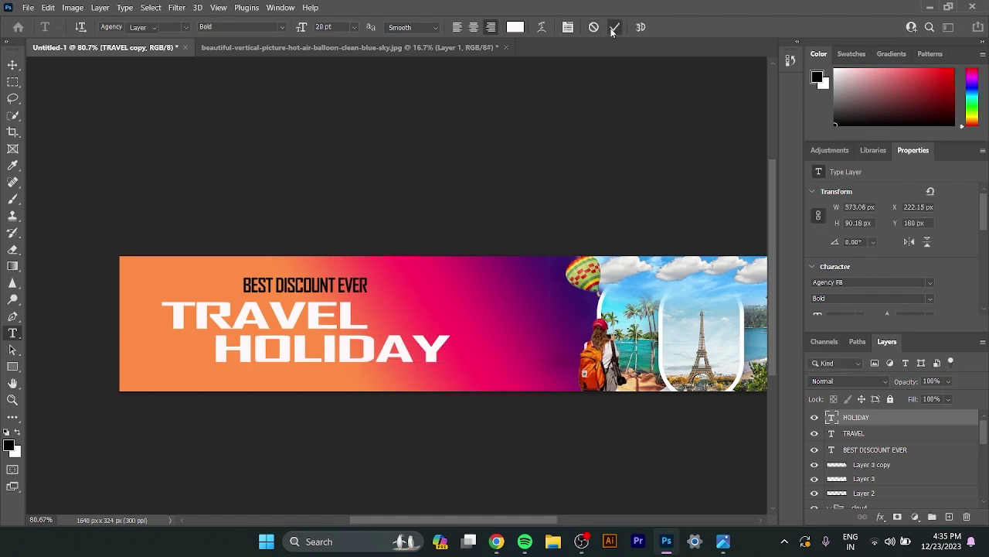
key("v")
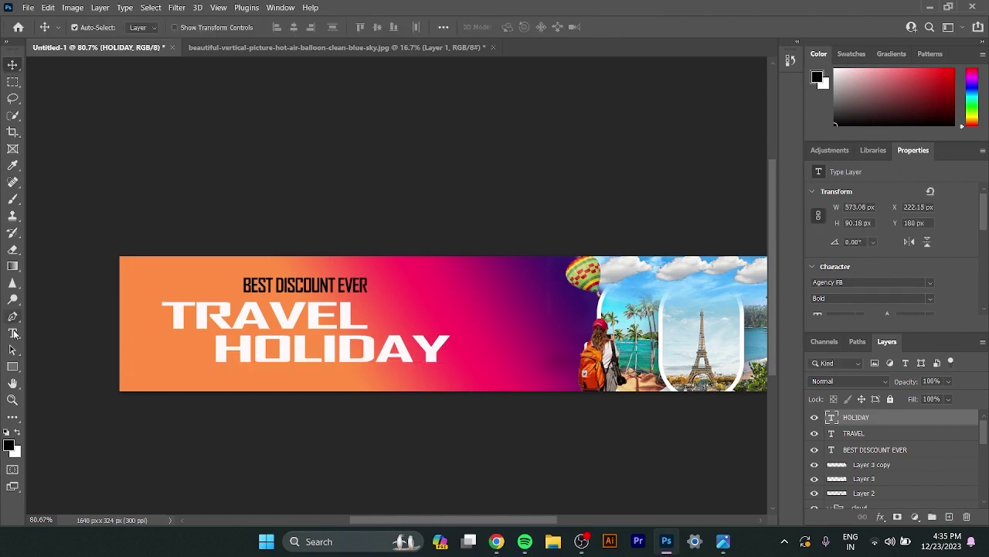
Step: Draw a rectangle at the banner's top-left with all corners rounded to 50.5 px
left_click(12, 349)
left_click(13, 366)
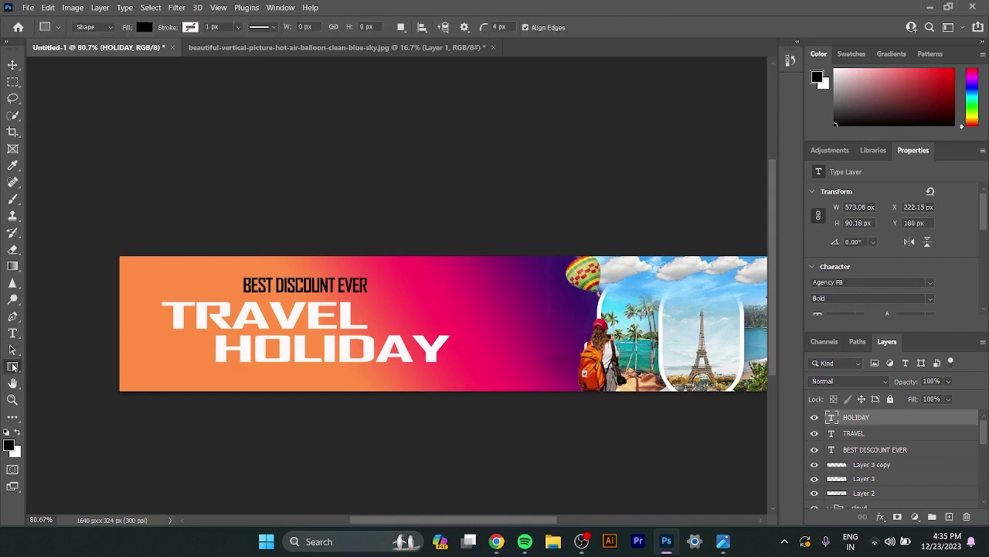
left_click_drag(119, 256, 186, 287)
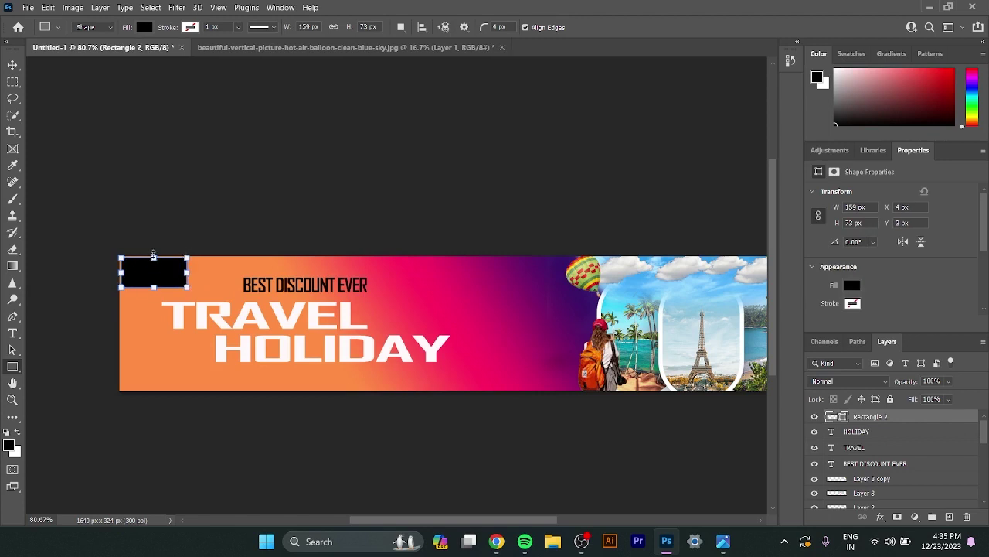
left_click_drag(153, 255, 153, 246)
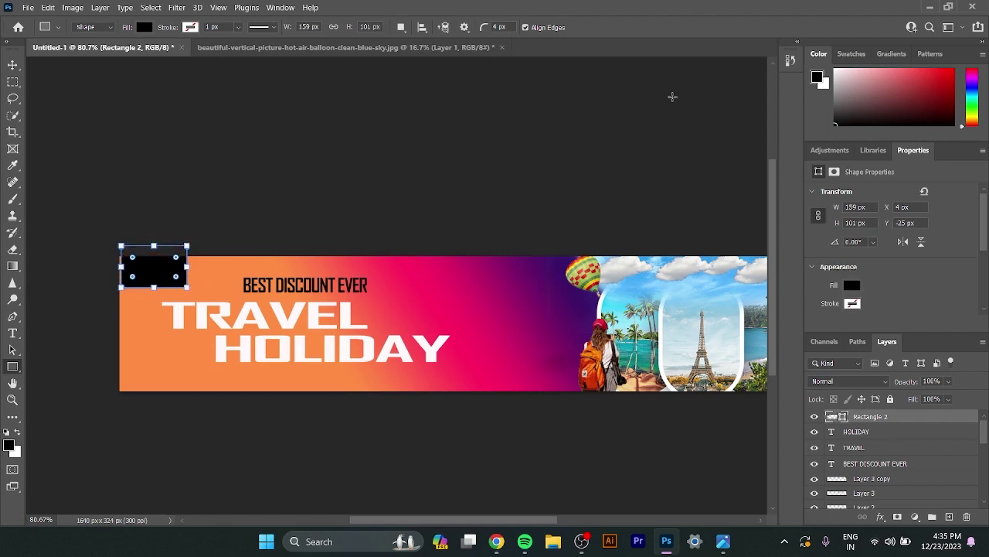
scroll(891, 258, "down", 3)
scroll(839, 212, "down", 2)
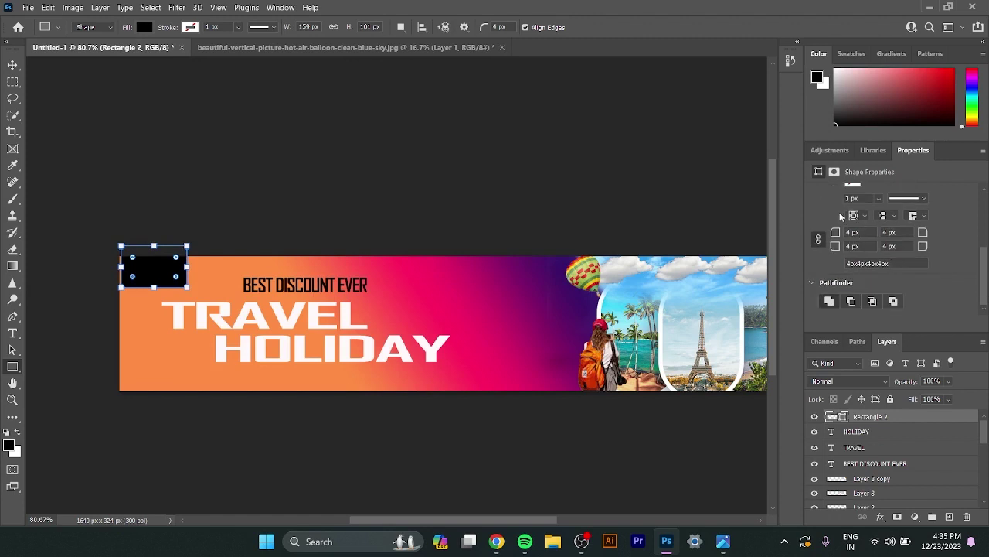
left_click_drag(835, 239, 866, 230)
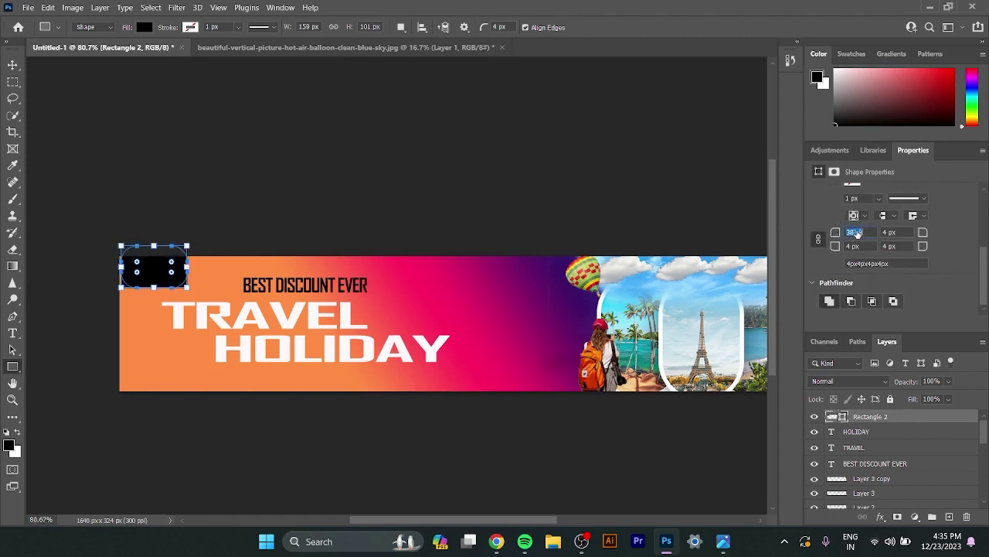
key("Return")
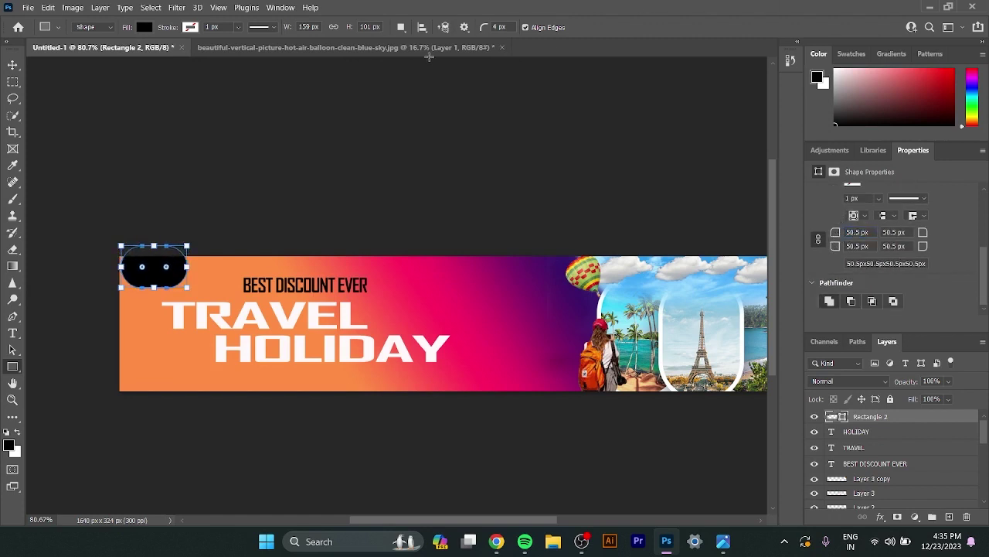
Step: Fill the pill shape with white
left_click(13, 65)
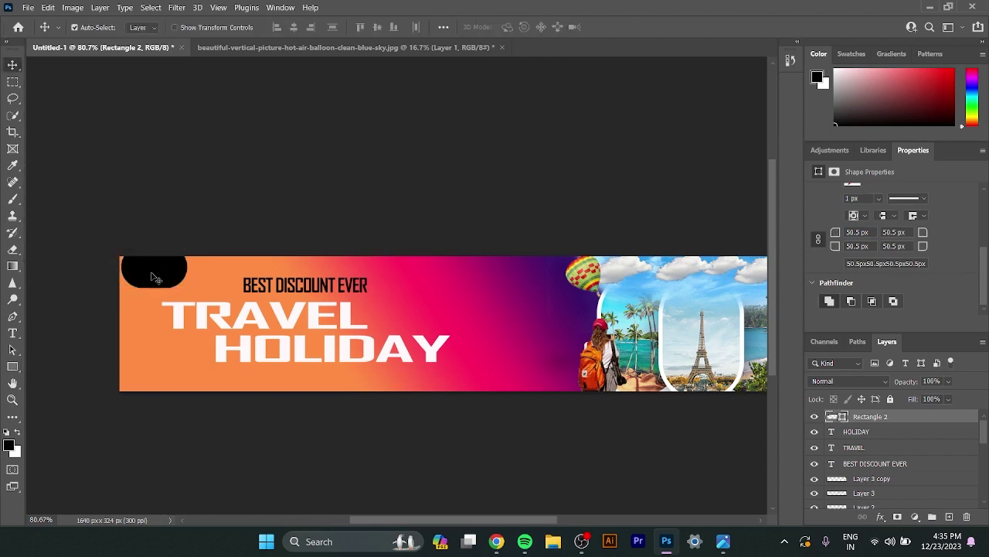
left_click(12, 366)
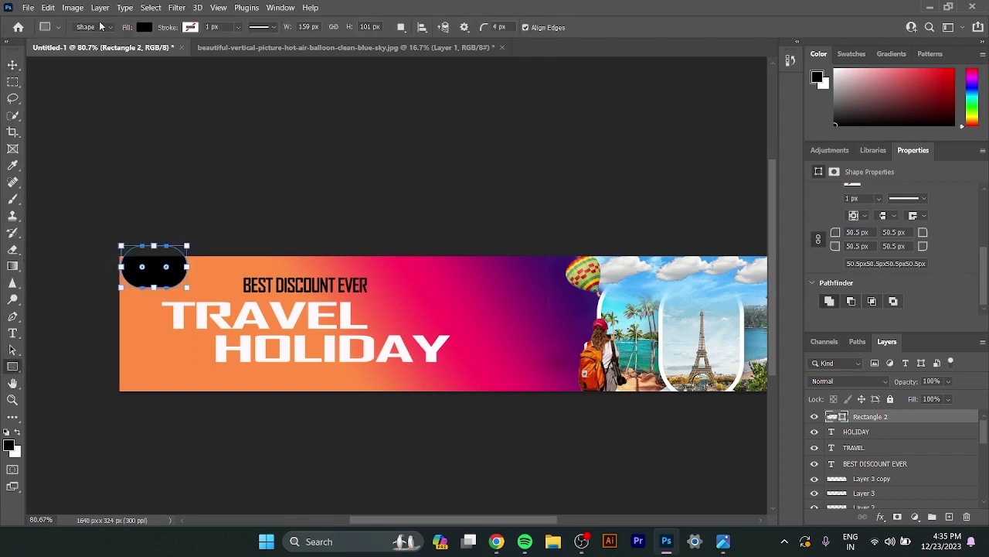
left_click(144, 27)
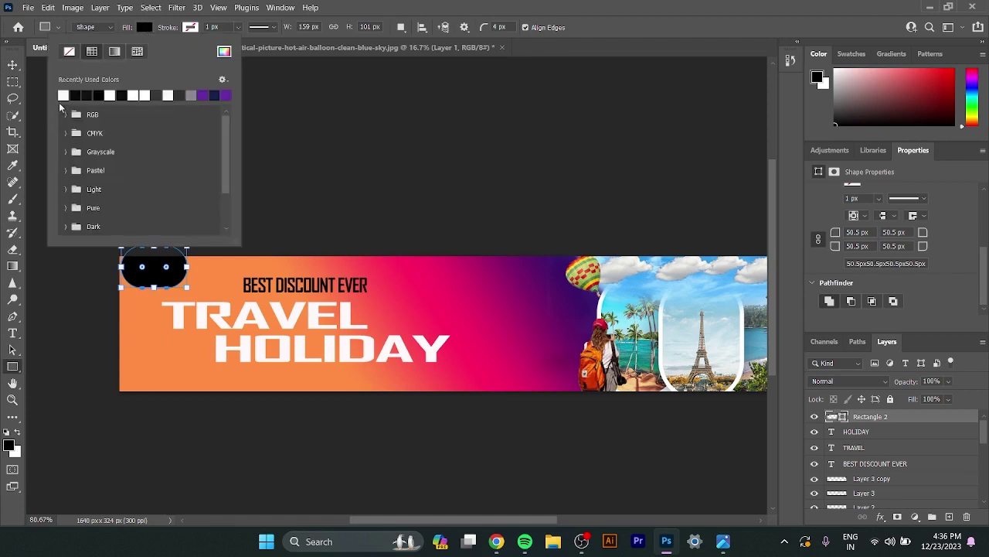
double_click(63, 95)
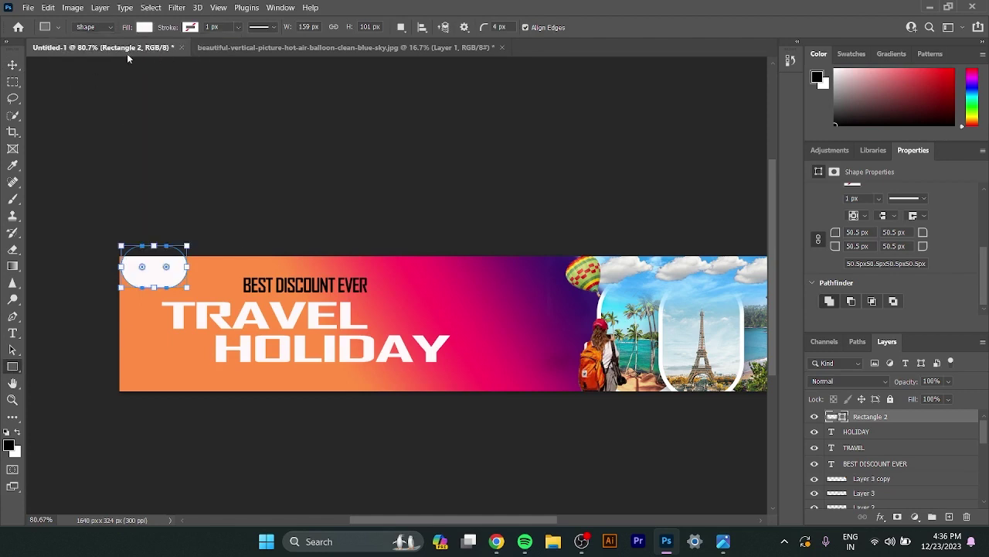
left_click(13, 65)
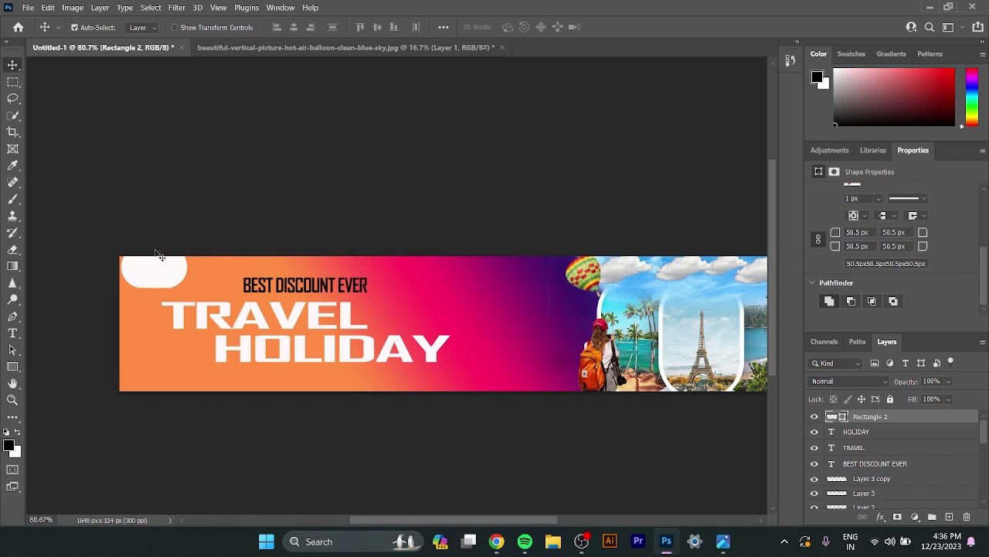
Step: Move the white pill into the top-left corner and duplicate TRAVEL to the right at 10 pt
left_click_drag(155, 275, 145, 272)
left_click_drag(281, 325, 513, 317)
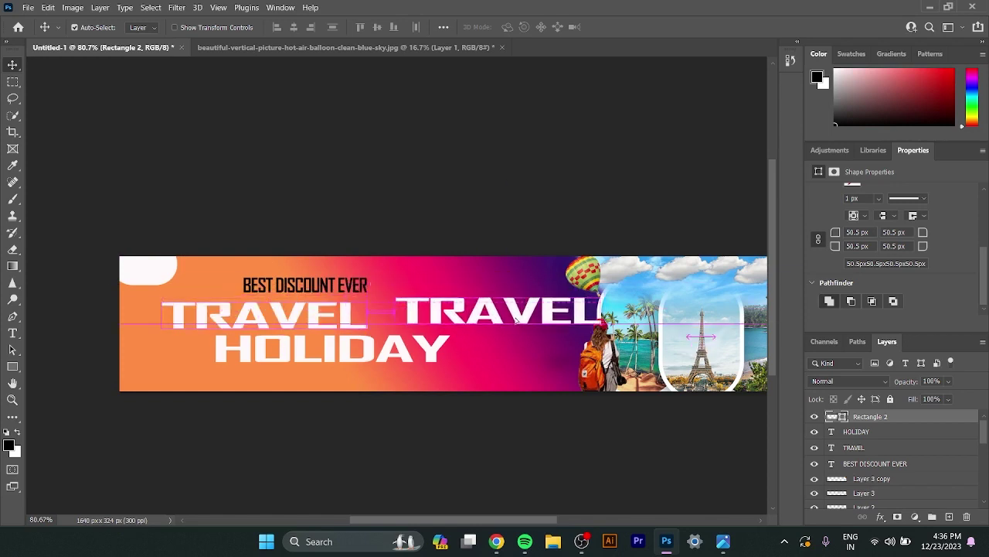
double_click(516, 315)
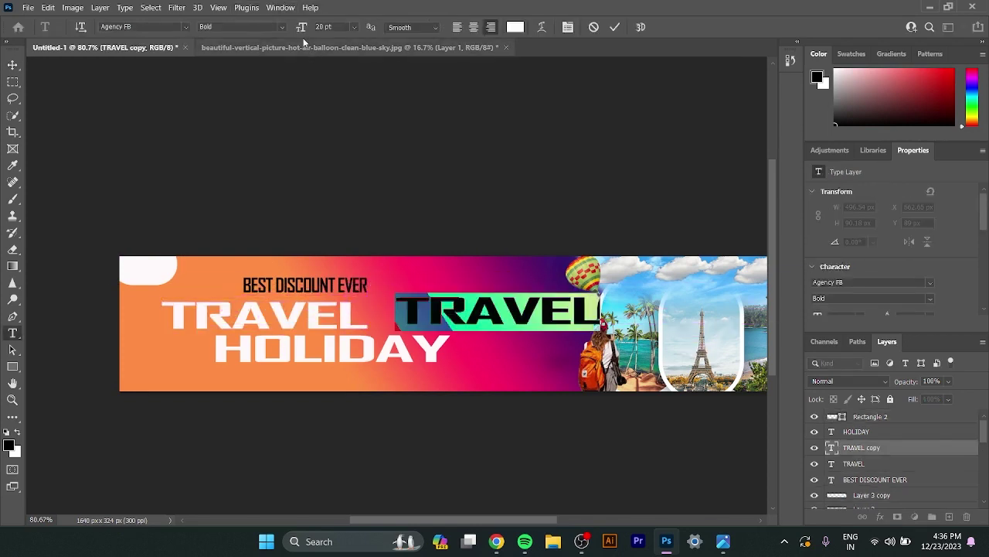
left_click_drag(302, 27, 290, 29)
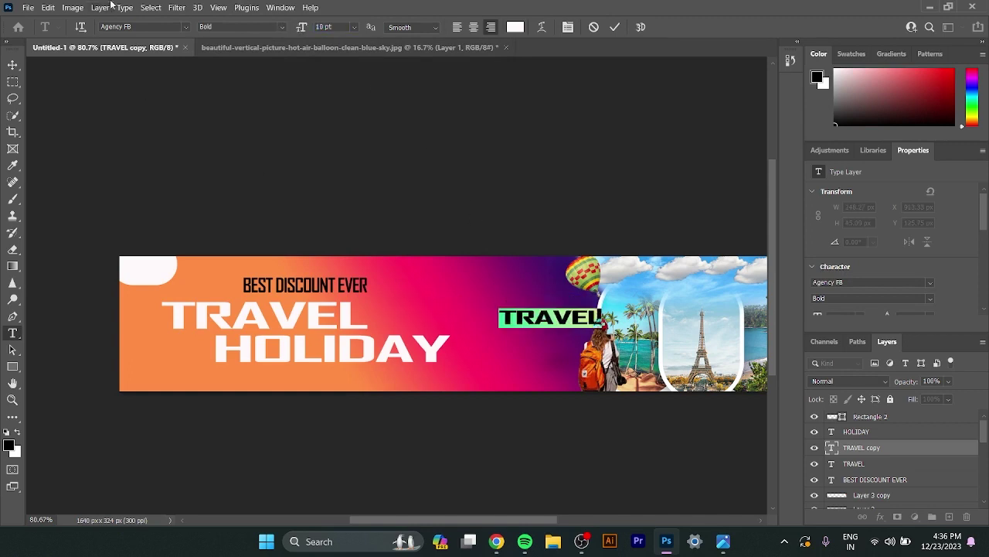
left_click(185, 27)
Step: Squeeze the TRAVEL copy to about 76% width and colour it near-black #0e0e0e
key("ctrl+t")
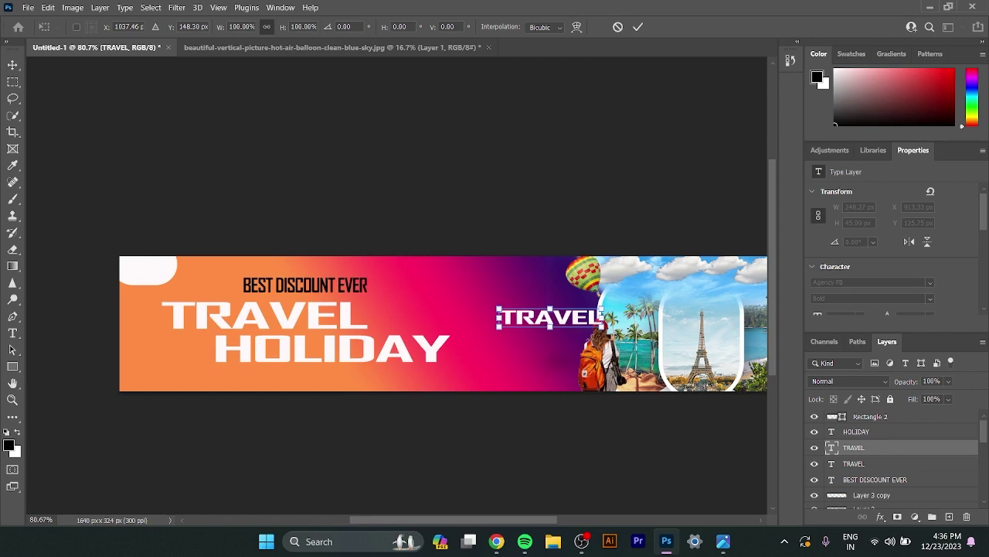
left_click_drag(602, 315, 579, 317)
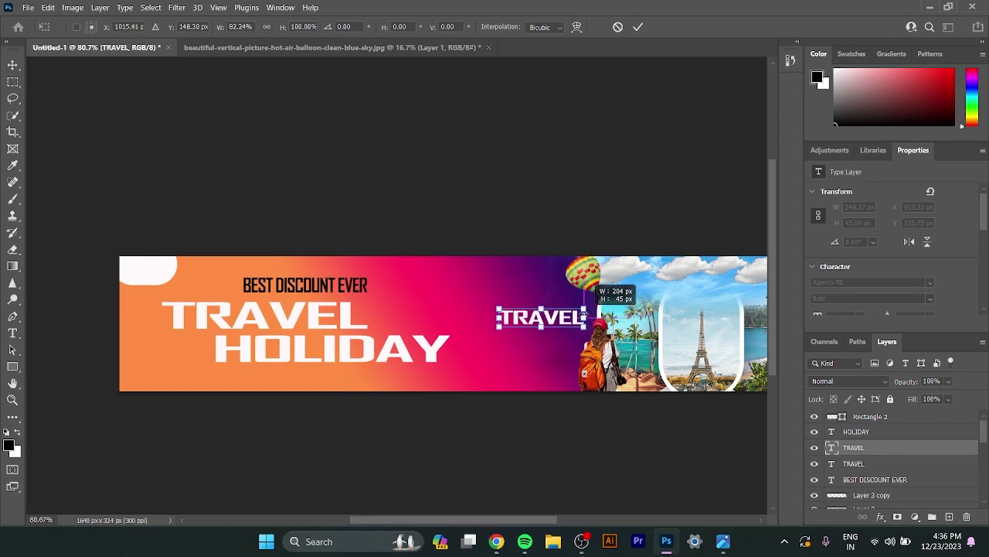
left_click(640, 28)
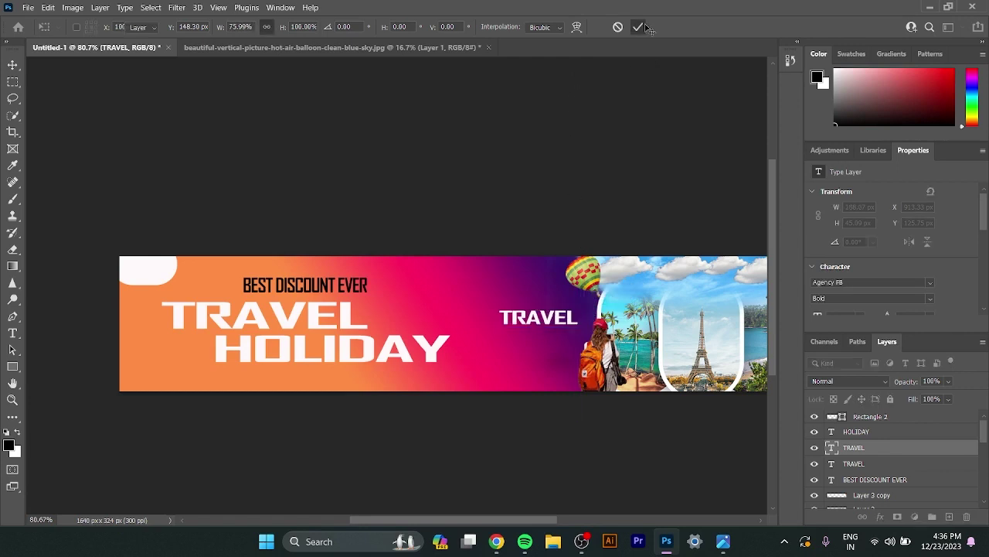
double_click(553, 316)
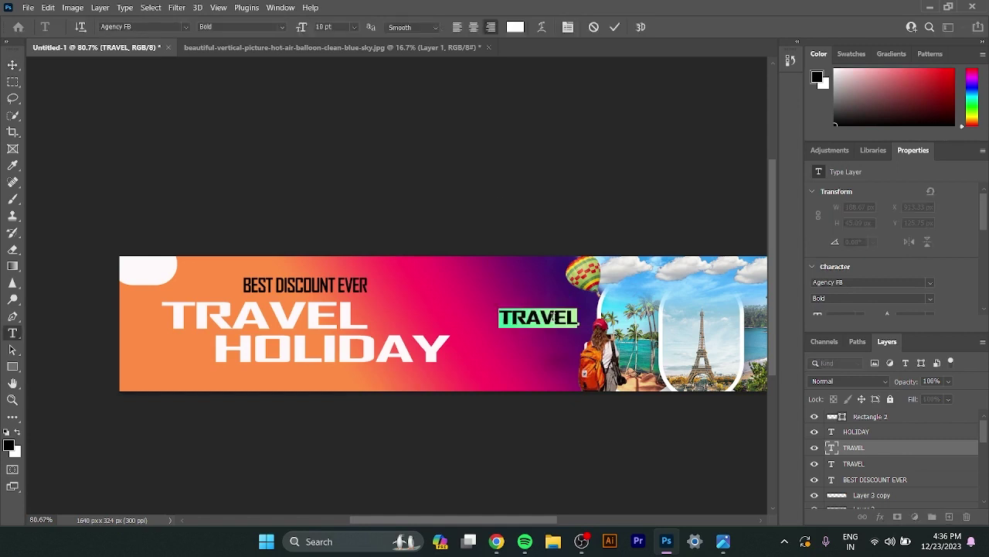
left_click(515, 27)
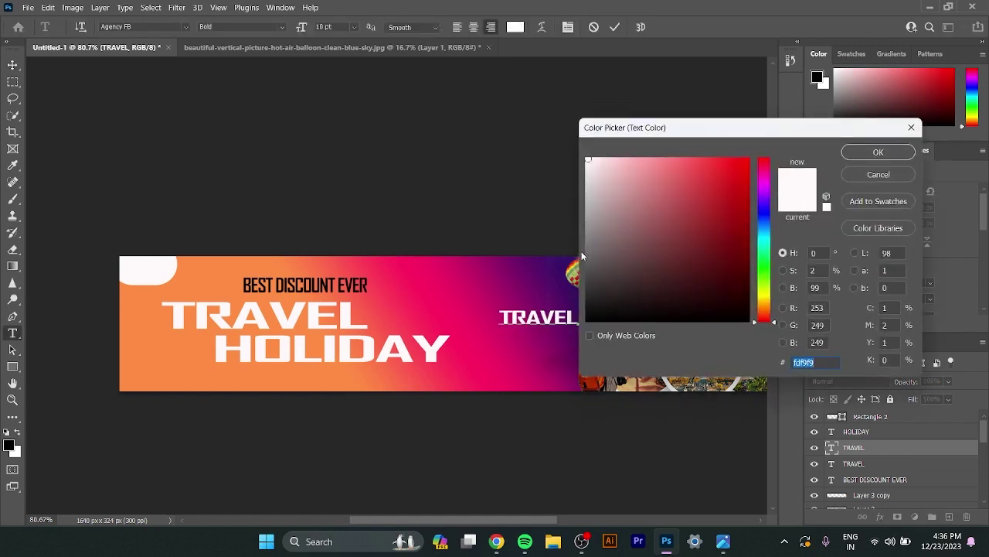
left_click(587, 314)
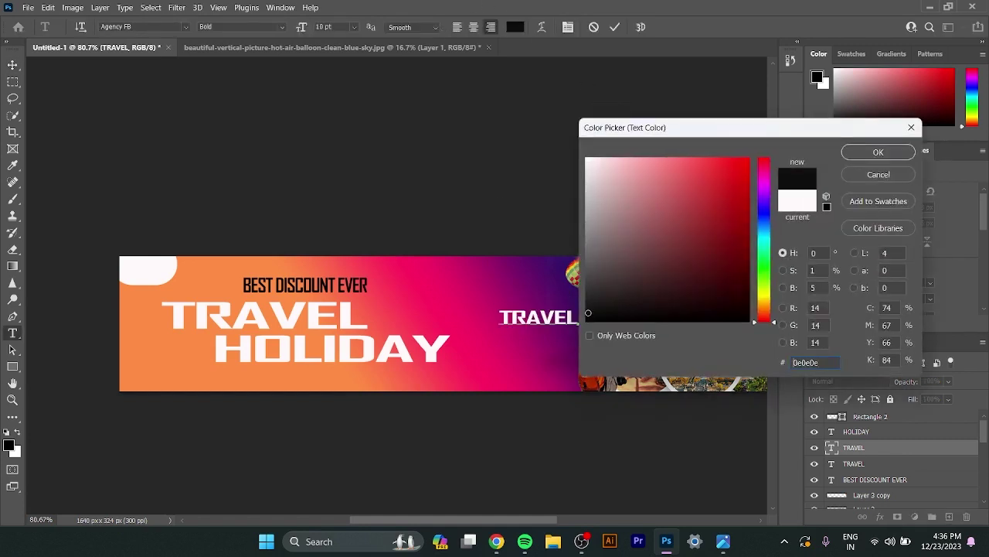
left_click(879, 152)
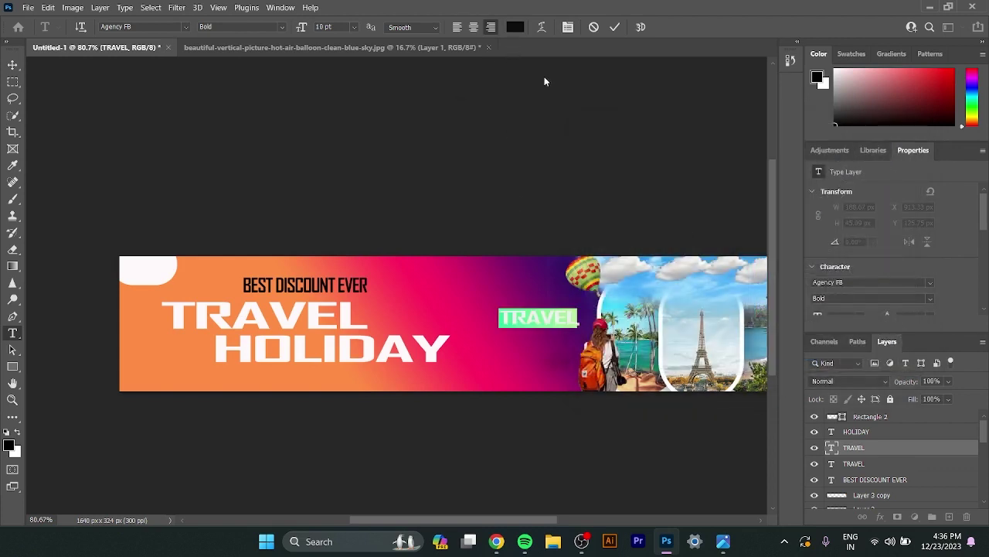
Step: Raise the dark TRAVEL copy to the top layer, place it on the white pill, and scale it to about 61%
left_click(615, 27)
key("v")
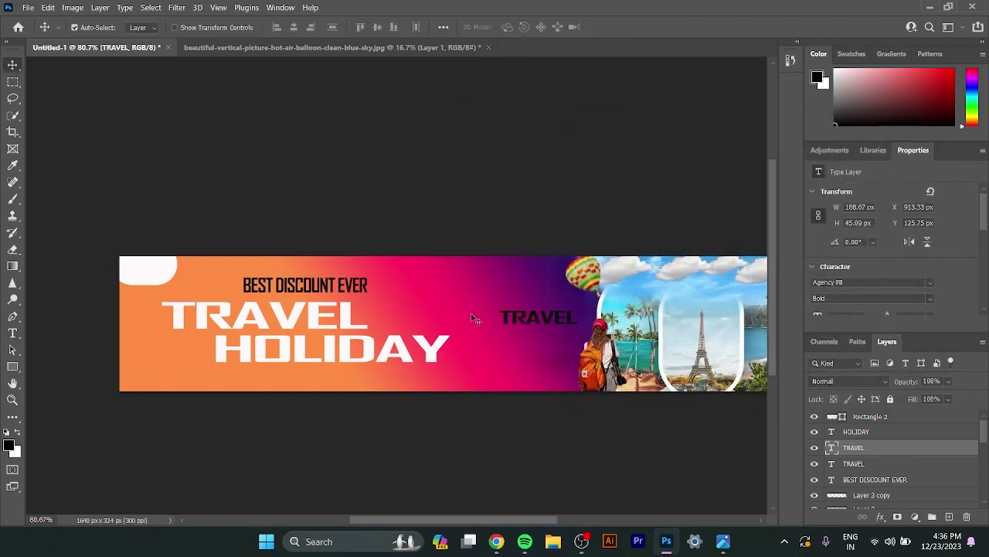
left_click_drag(475, 319, 150, 263)
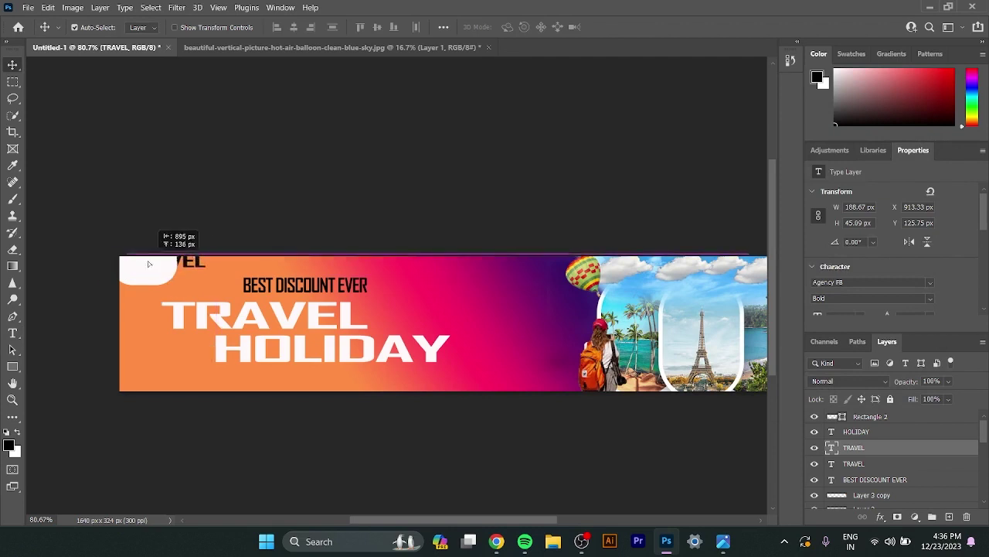
left_click_drag(149, 264, 456, 298)
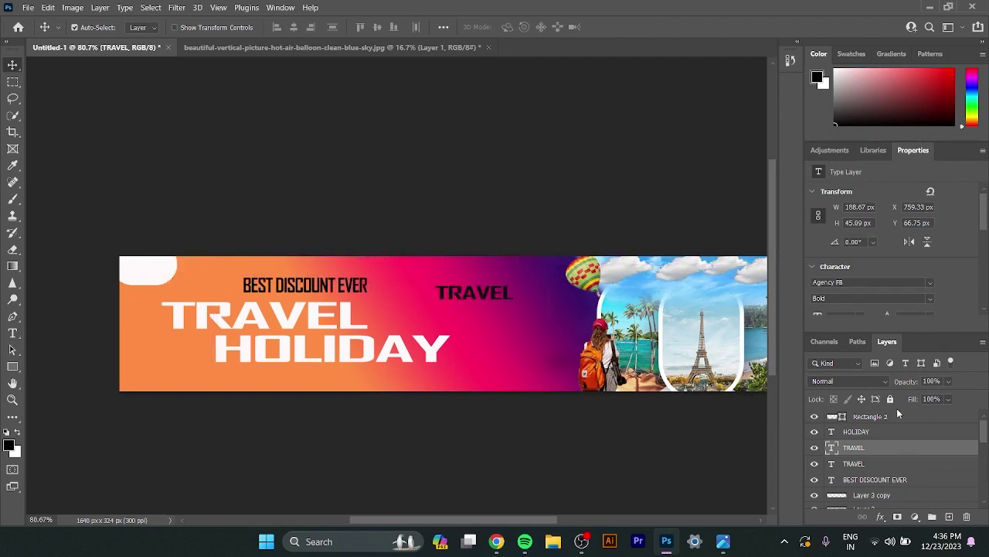
left_click_drag(899, 453, 892, 415)
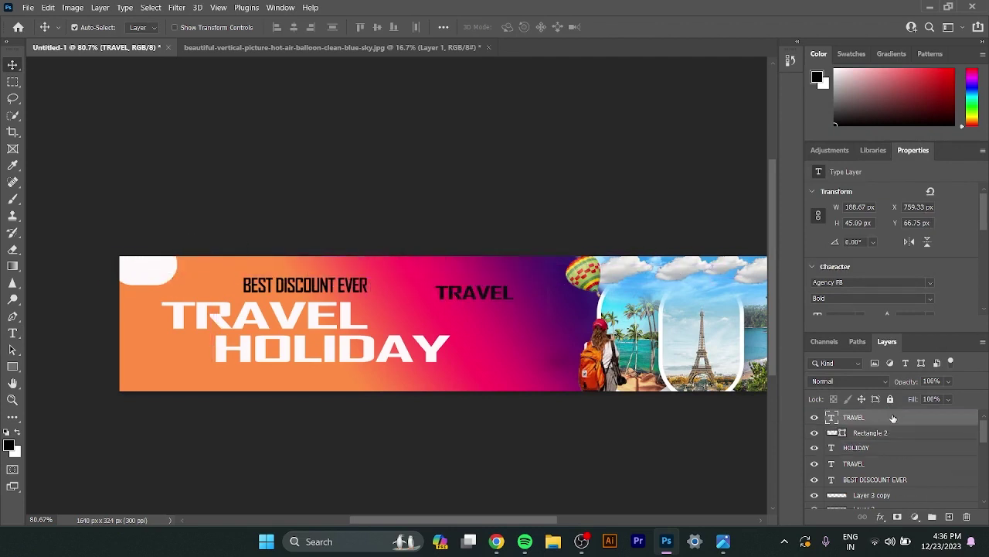
mouse_move(478, 296)
left_mouse_down()
mouse_move(164, 271)
mouse_move(172, 277)
left_mouse_up()
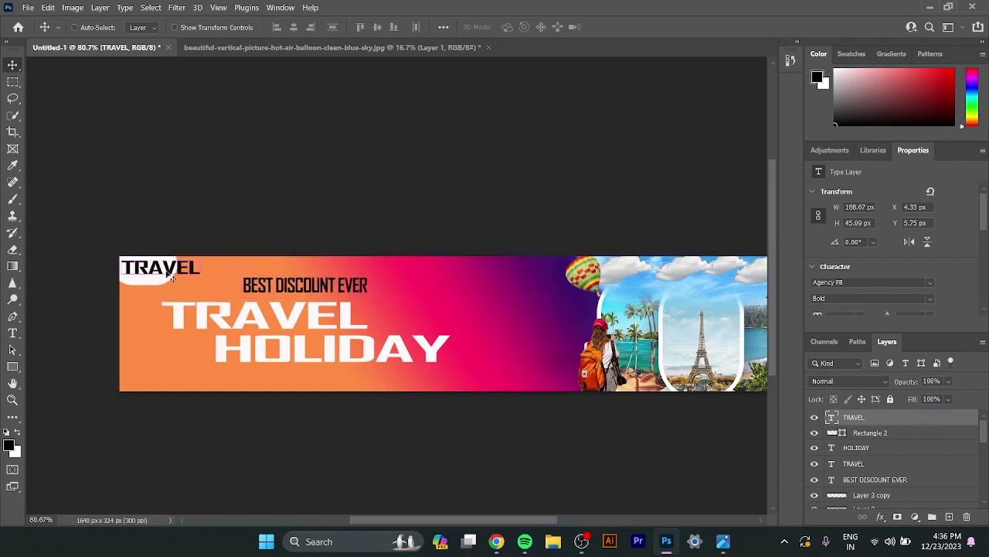
key("ctrl+t")
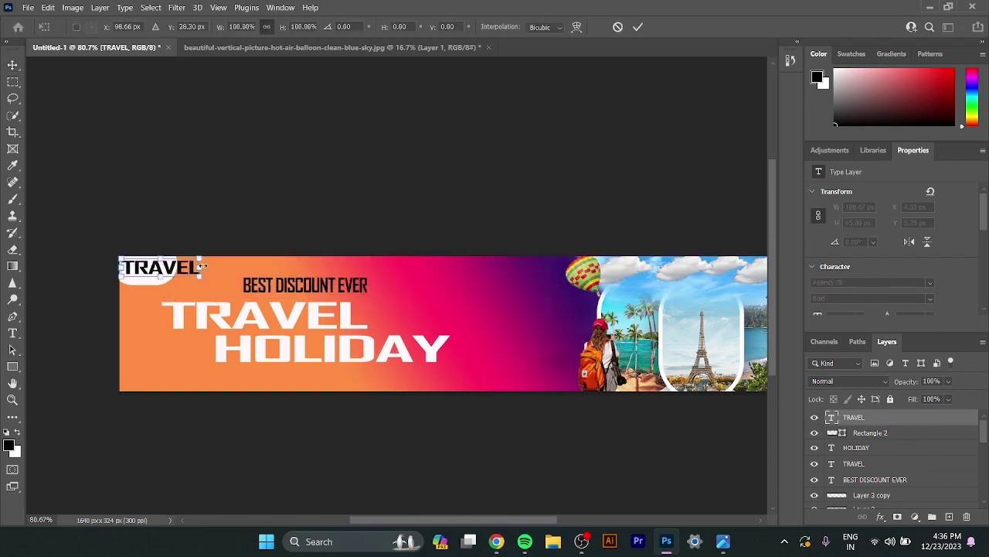
left_click_drag(200, 267, 173, 266)
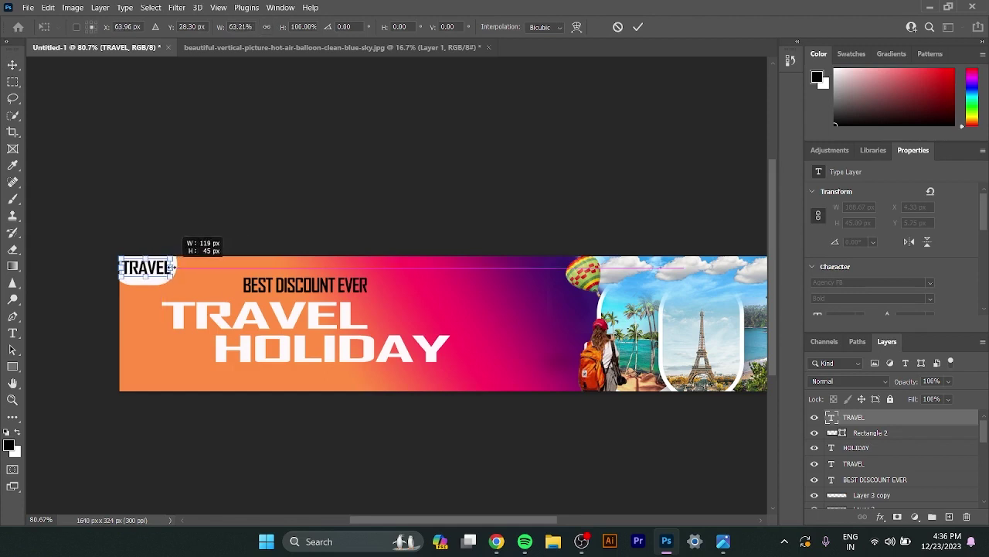
left_click_drag(150, 268, 150, 264)
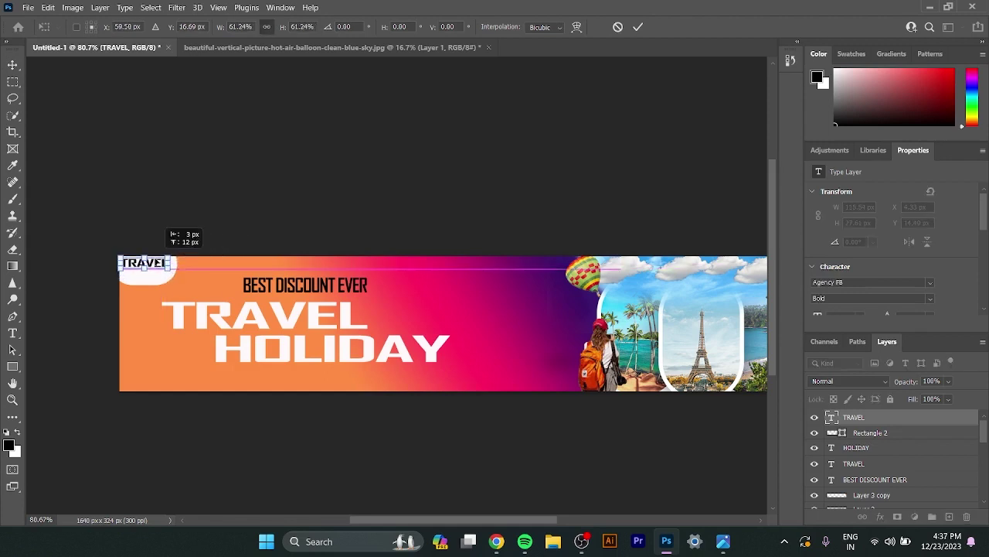
left_click(638, 26)
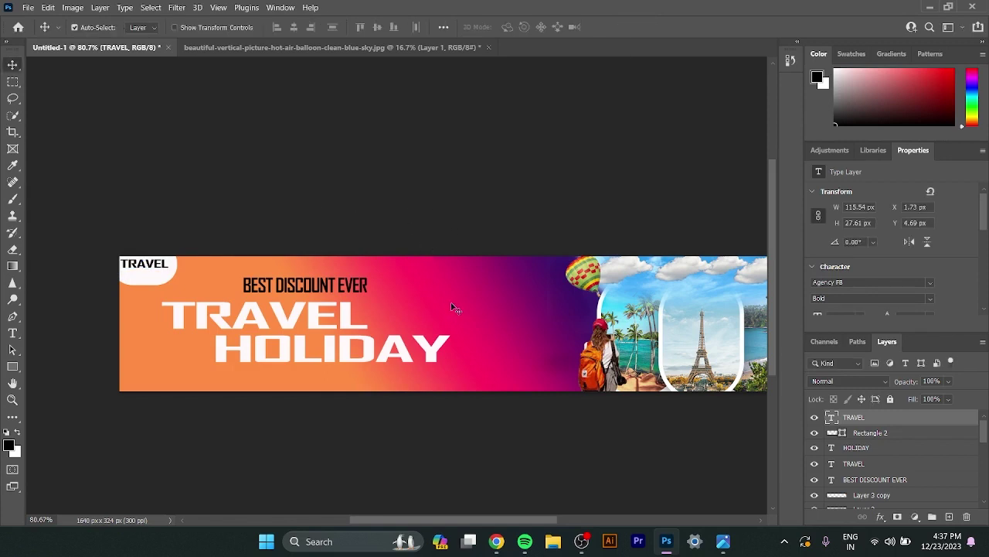
Step: Draw the small black rectangles of the suitcase icon below TRAVEL on the pill
left_click(12, 367)
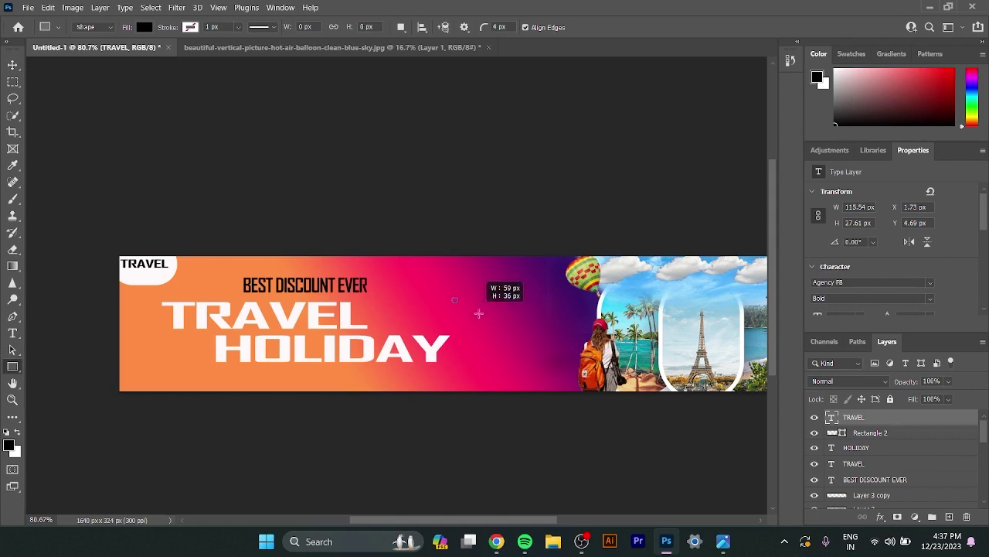
left_click_drag(452, 298, 500, 332)
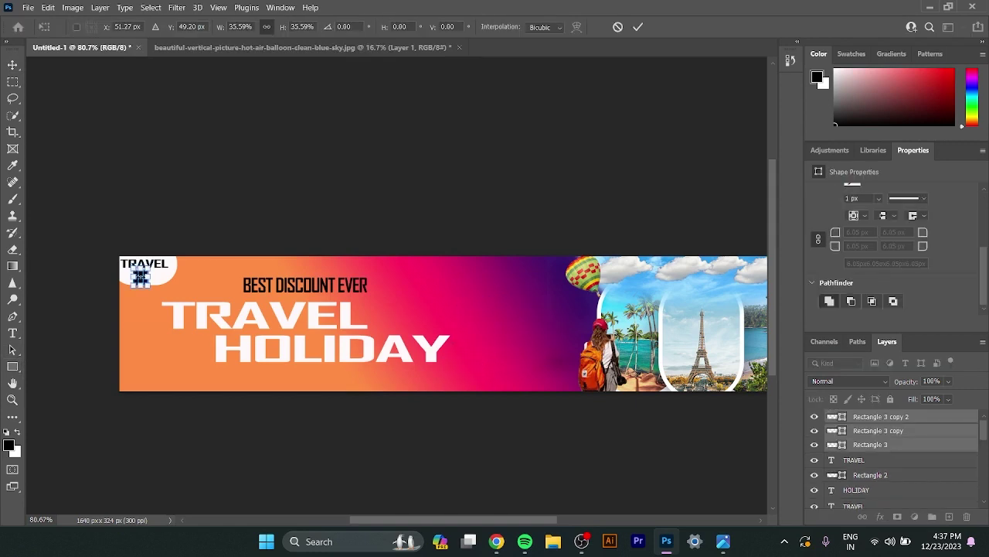
left_click(637, 28)
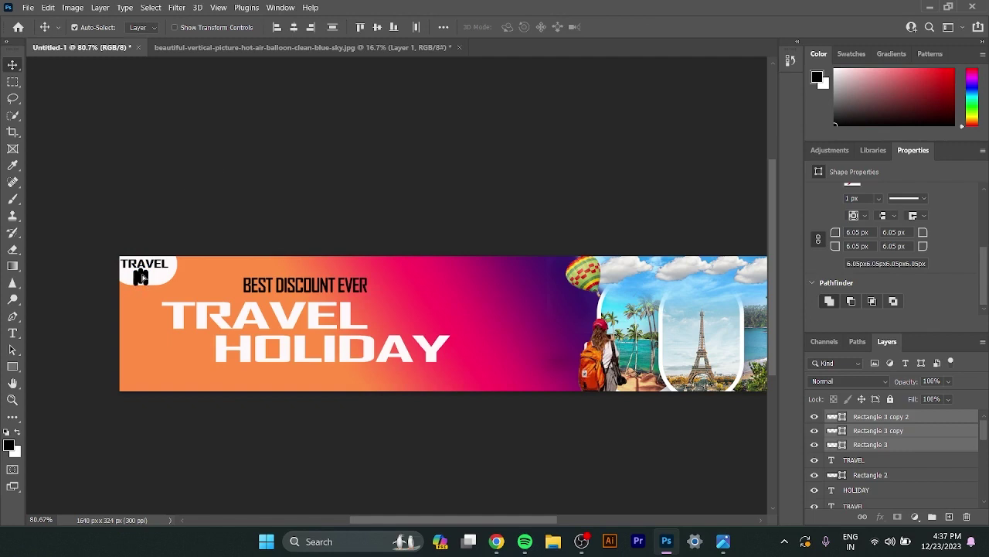
left_click_drag(142, 276, 144, 278)
Step: Group Rectangle 3, Rectangle 3 copy and Rectangle 3 copy 2 into Group 1
left_click(937, 435)
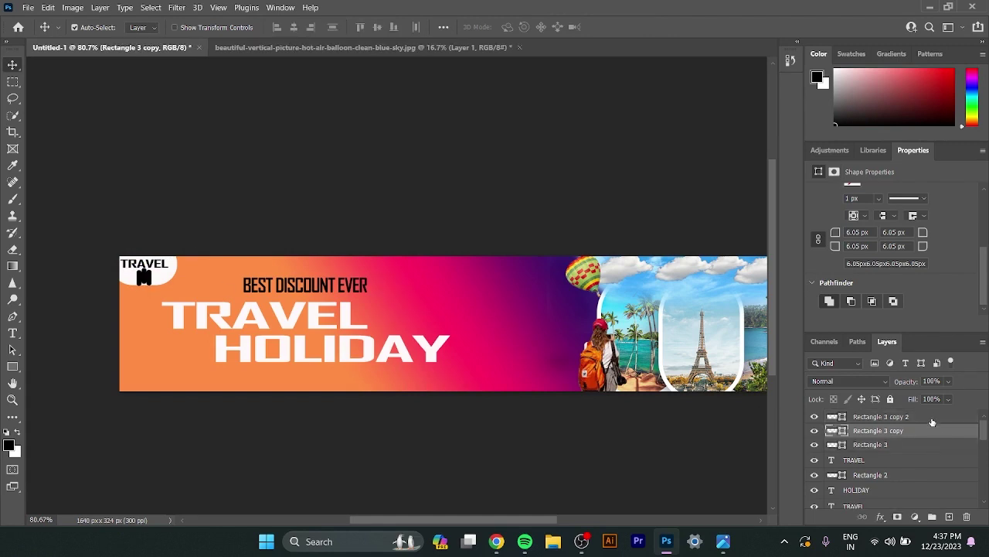
left_click(933, 419)
left_click(931, 446, "shift")
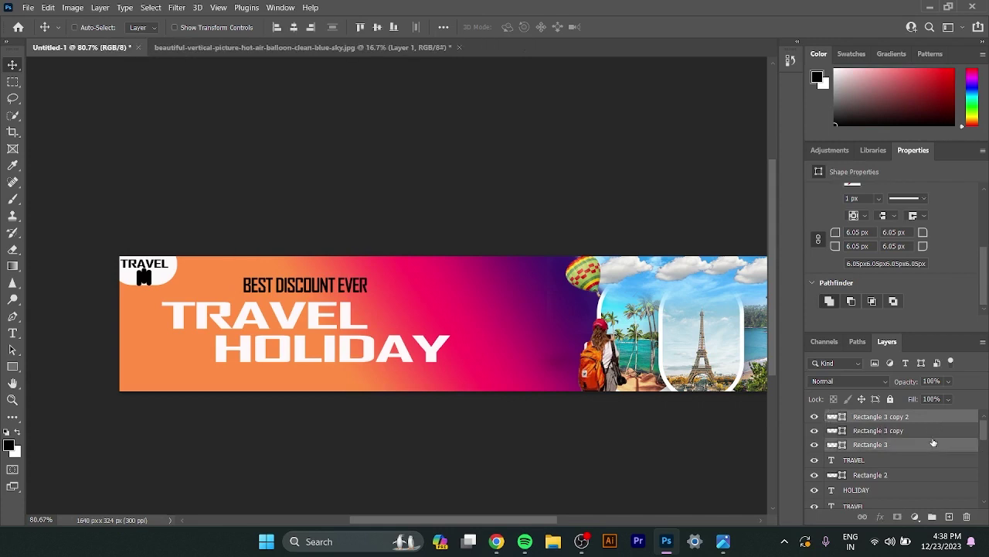
key("ctrl+g")
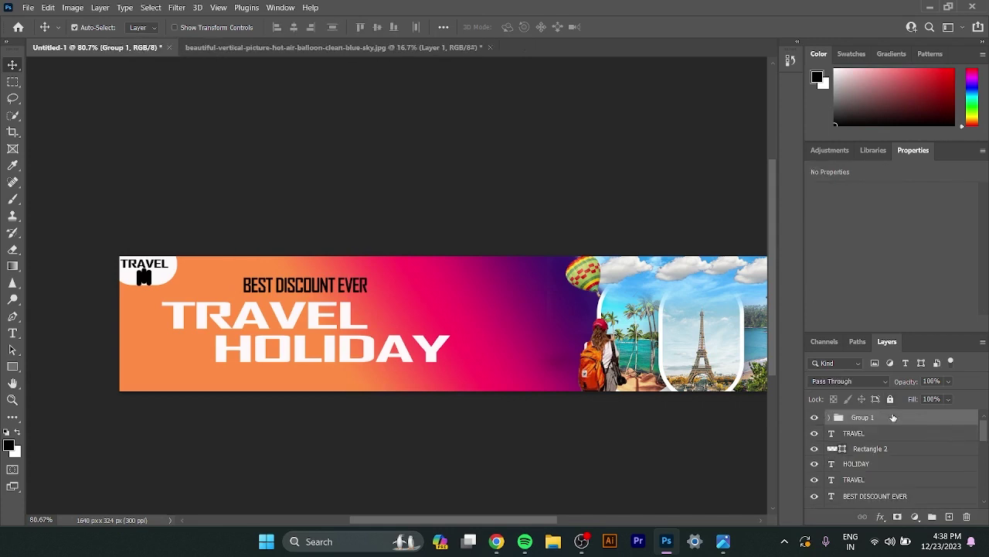
Step: Give Group 1's luggage icon a red (ff5c50) Color Overlay sampled from the banner gradient
double_click(866, 417)
left_click(920, 421)
double_click(920, 422)
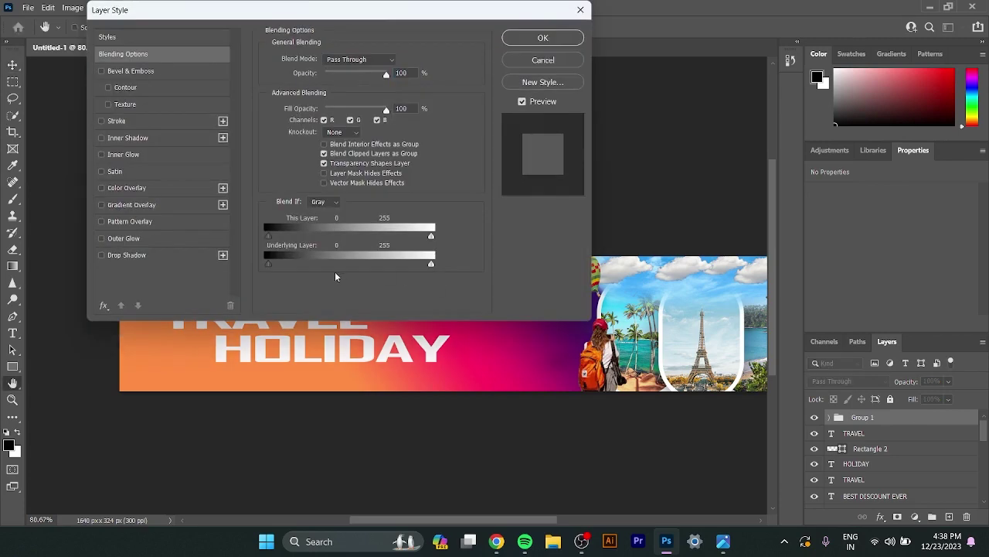
left_click(153, 187)
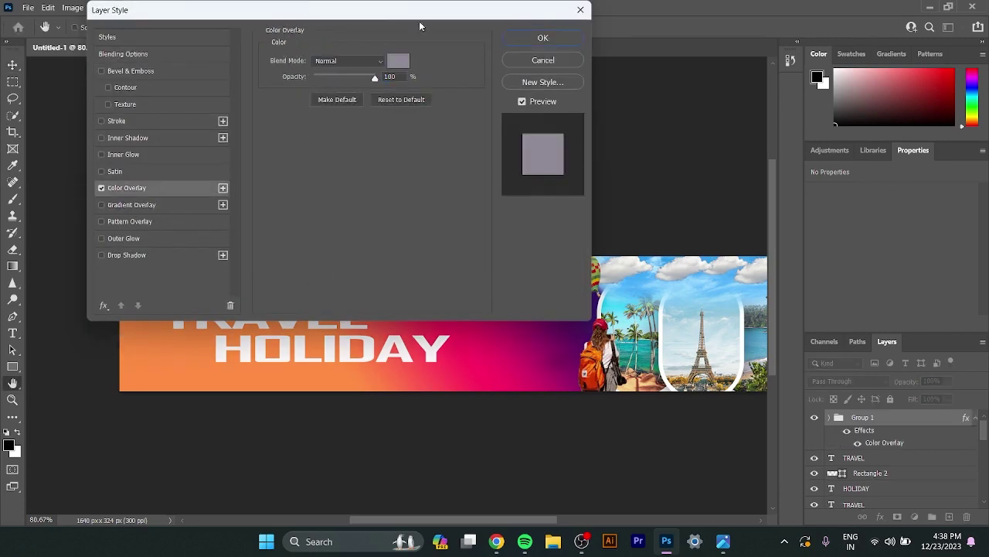
mouse_move(433, 8)
left_mouse_down()
mouse_move(634, 4)
mouse_move(626, 7)
left_mouse_up()
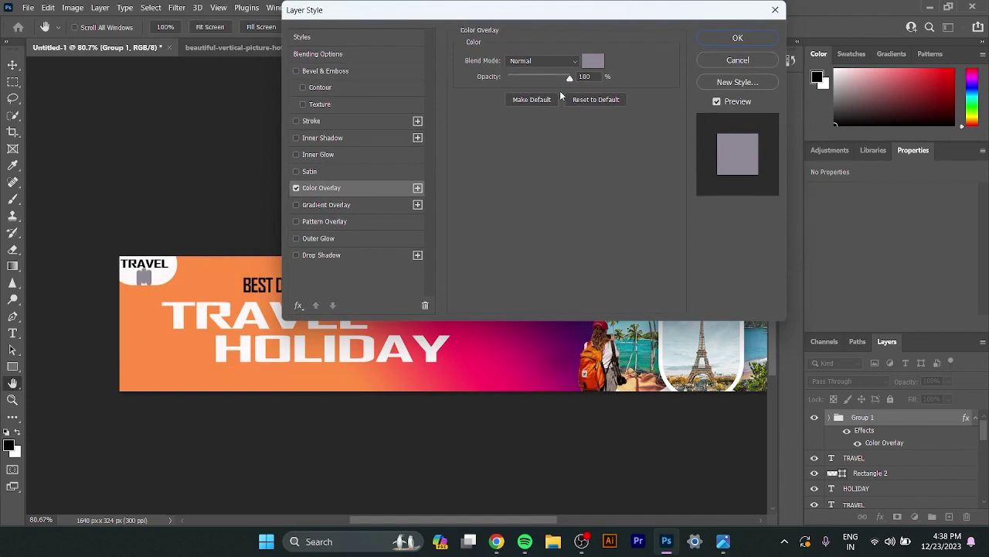
left_click(594, 61)
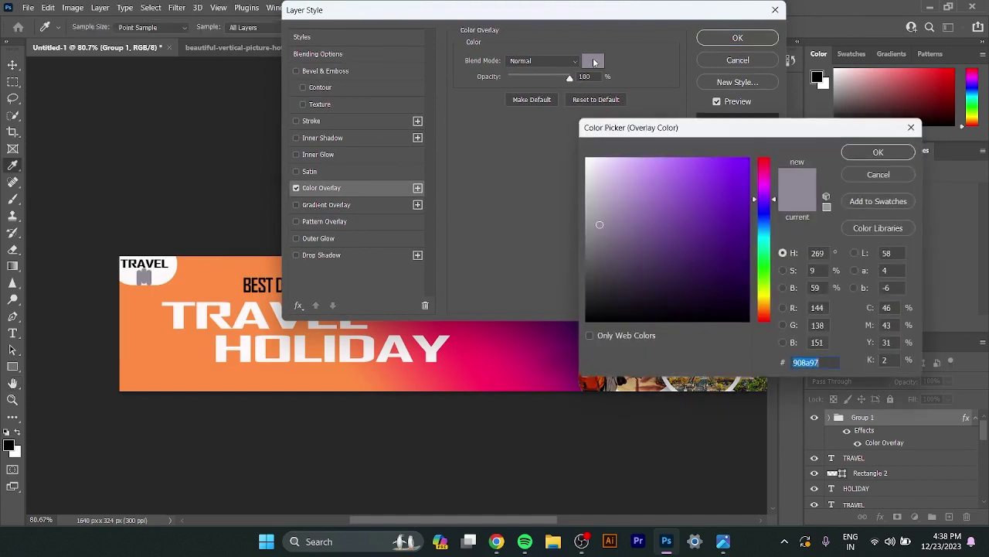
left_click(190, 278)
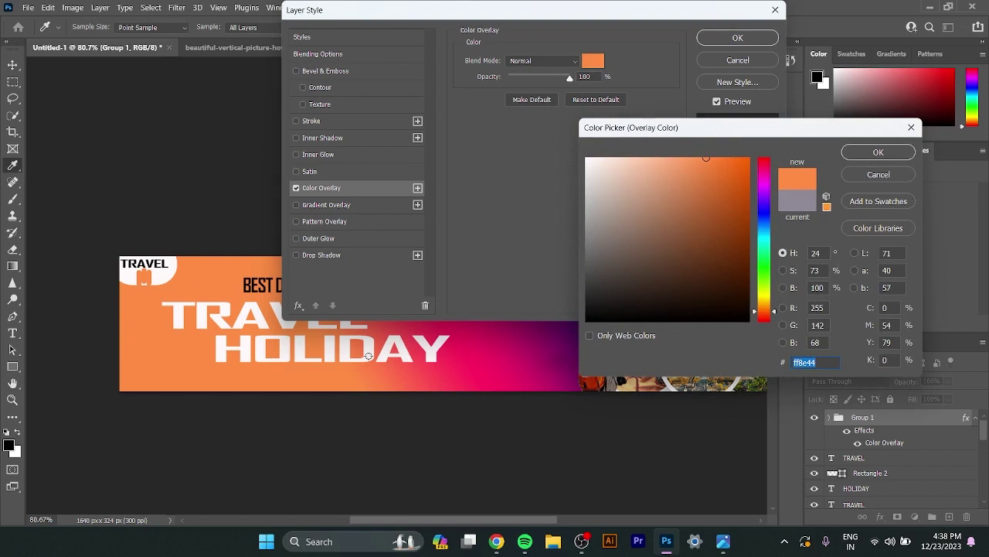
left_click(433, 381)
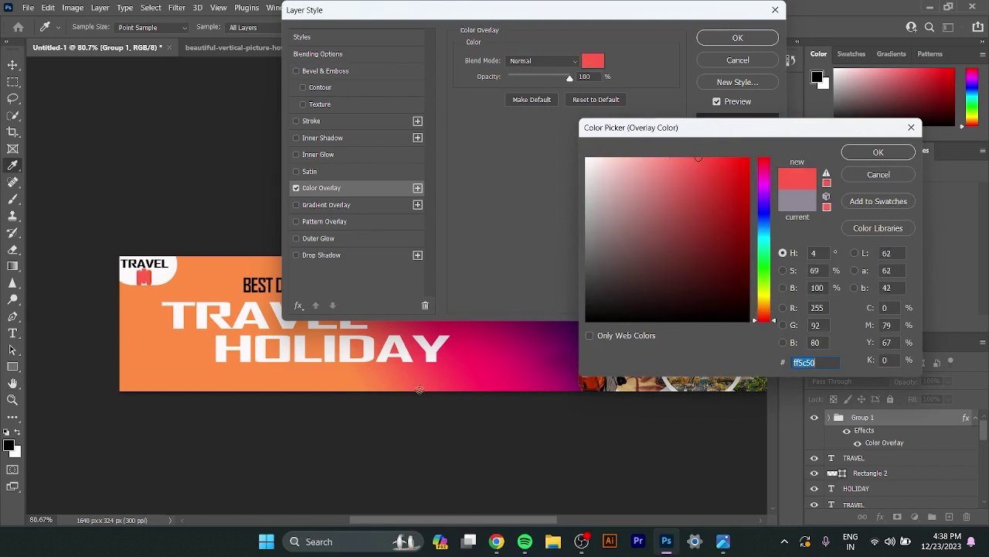
left_click(877, 152)
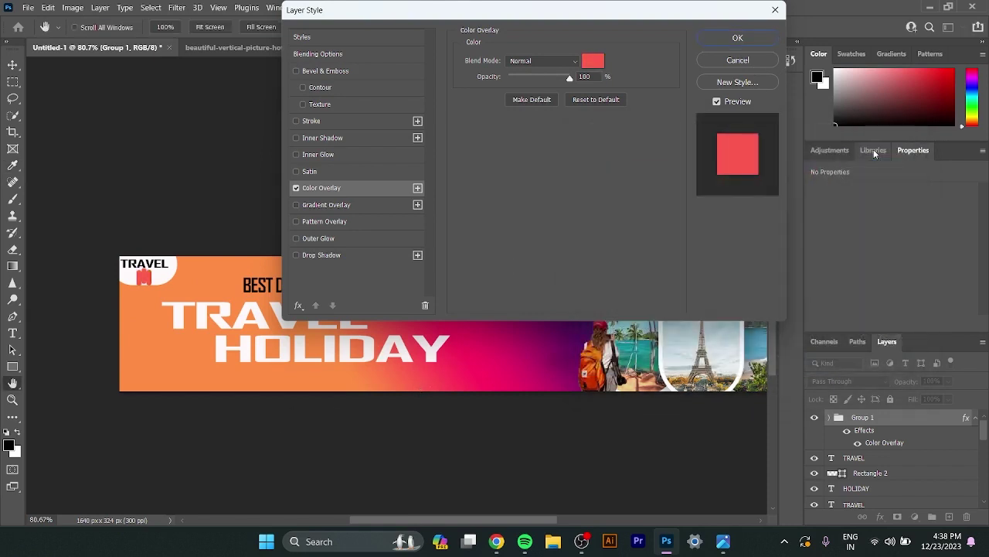
left_click(737, 39)
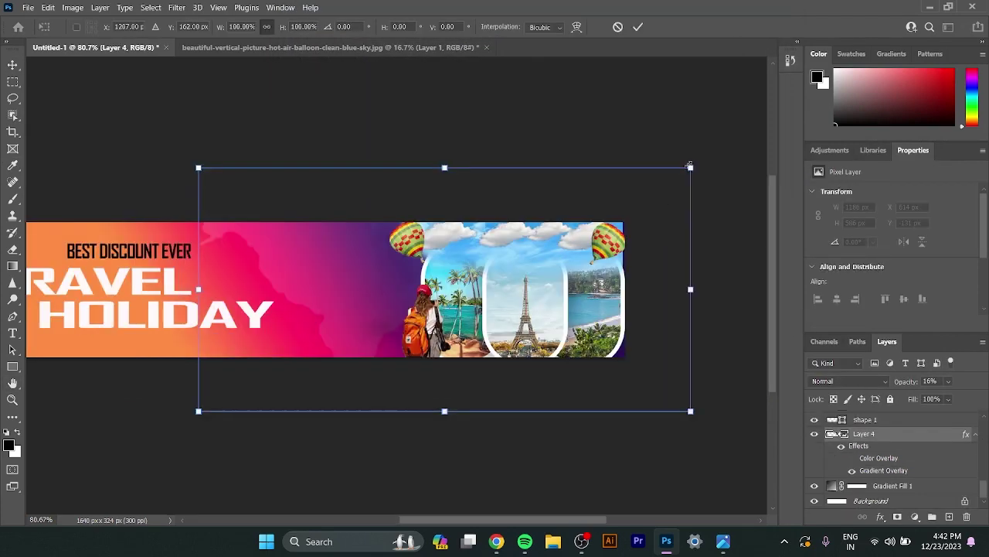
Step: Scale the world-map texture to about 63% and move it up and left
left_click_drag(689, 165, 500, 236)
left_click_drag(358, 286, 256, 280)
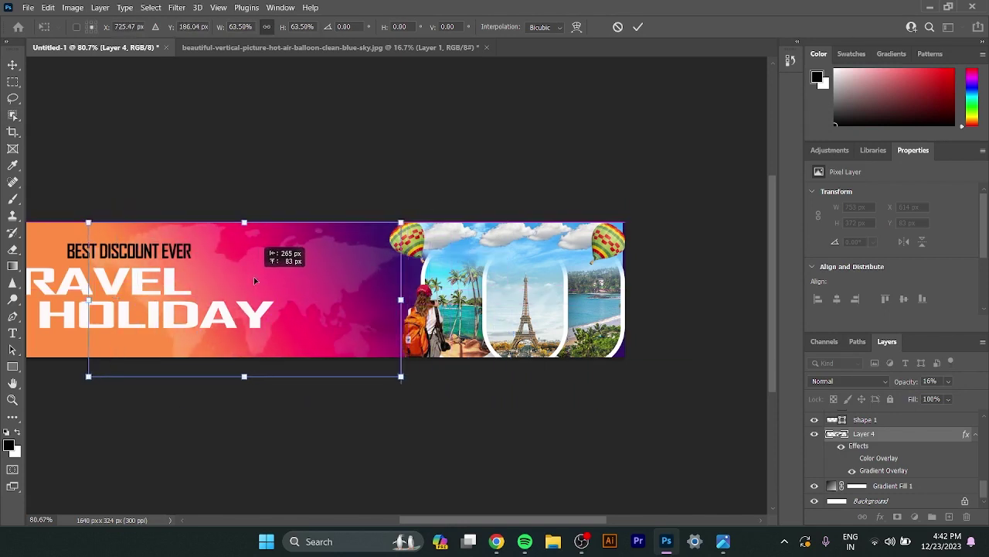
left_click_drag(255, 281, 259, 276)
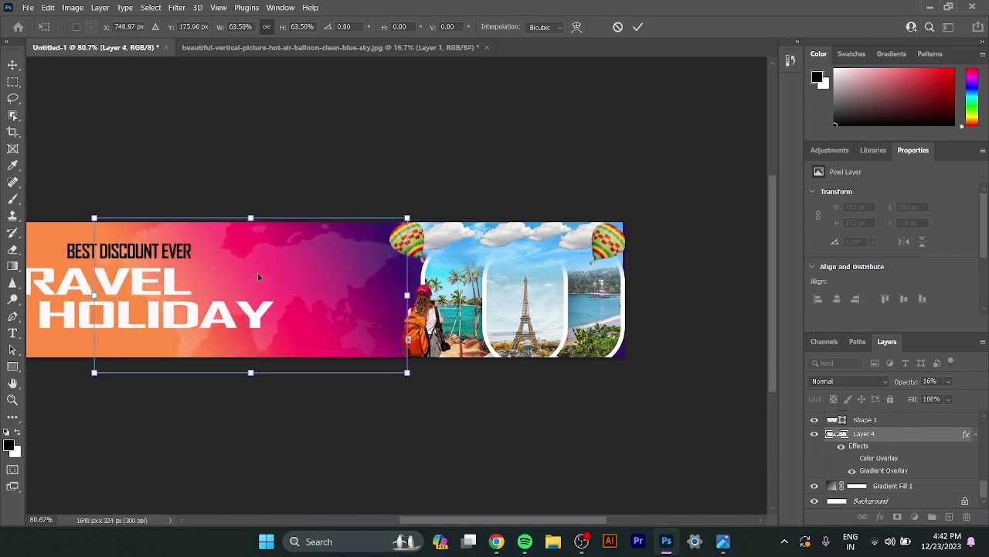
left_click(638, 26)
mouse_move(429, 165)
left_mouse_down()
mouse_move(622, 140)
mouse_move(606, 137)
left_mouse_up()
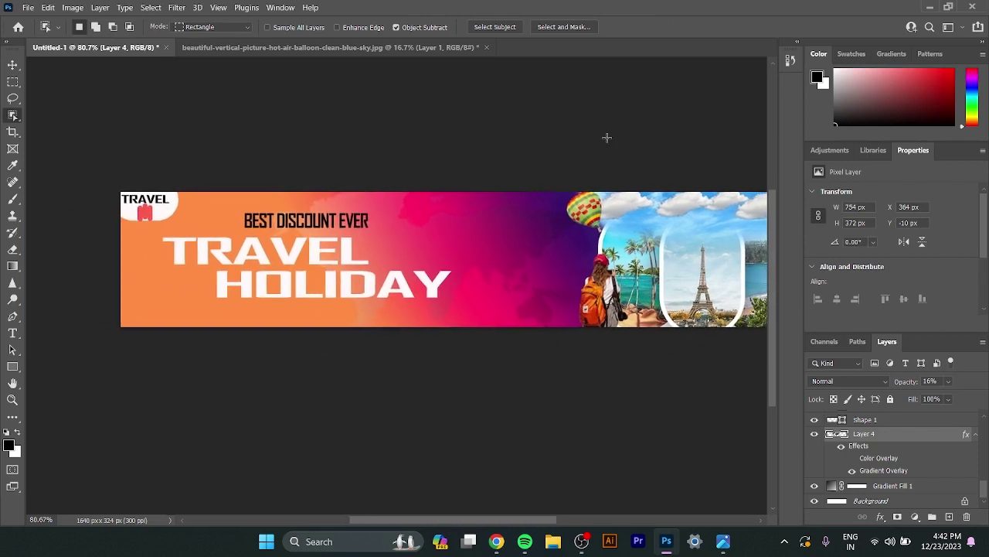
left_click(13, 66)
left_click_drag(390, 262, 354, 261)
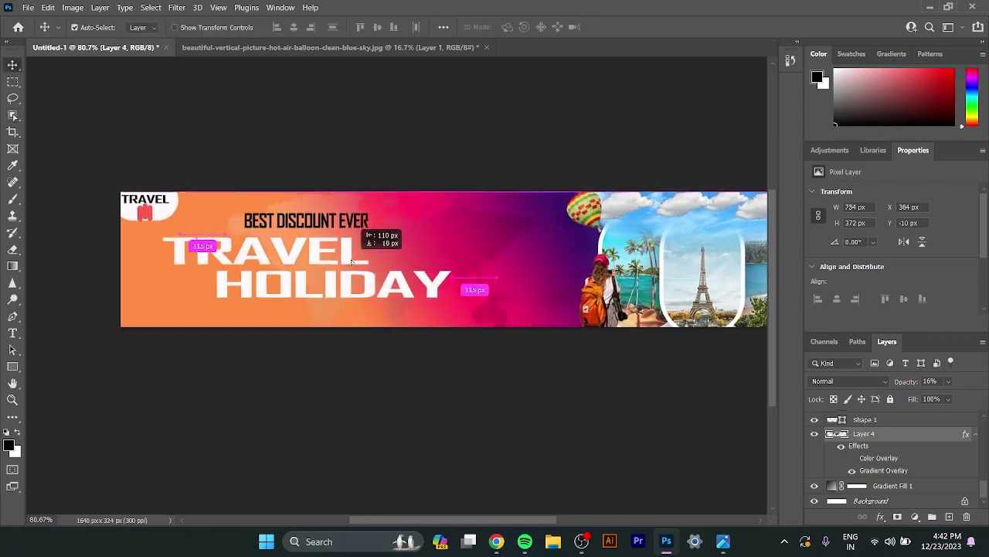
Step: Set the map layer to 34% opacity and stretch it across the banner's gradient
key("ctrl+t")
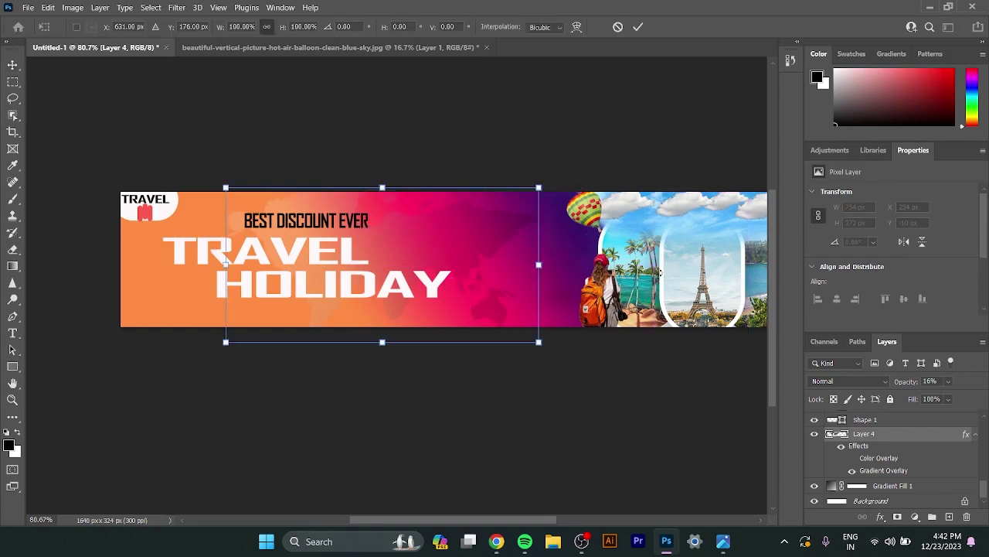
left_click(948, 398)
left_click_drag(929, 399, 941, 398)
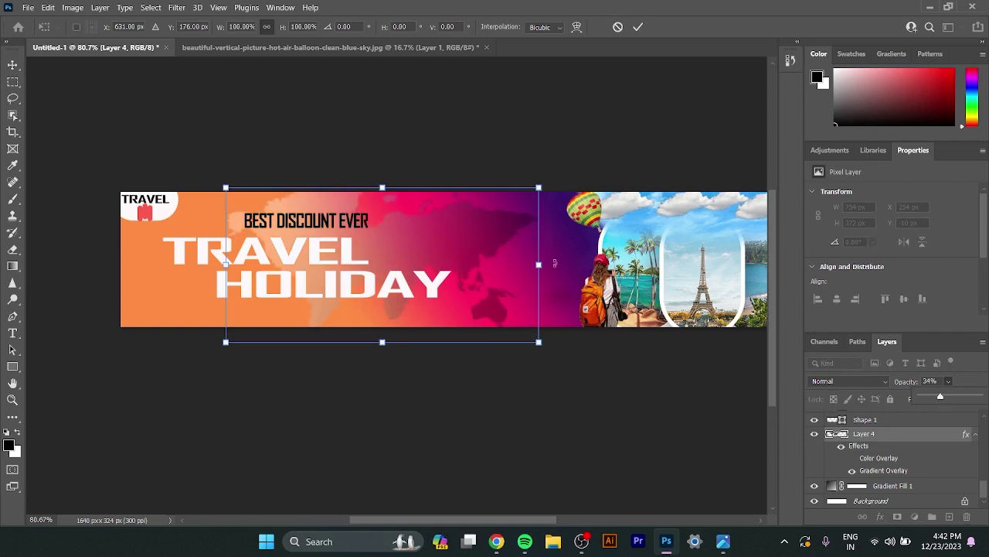
left_click_drag(549, 268, 613, 266)
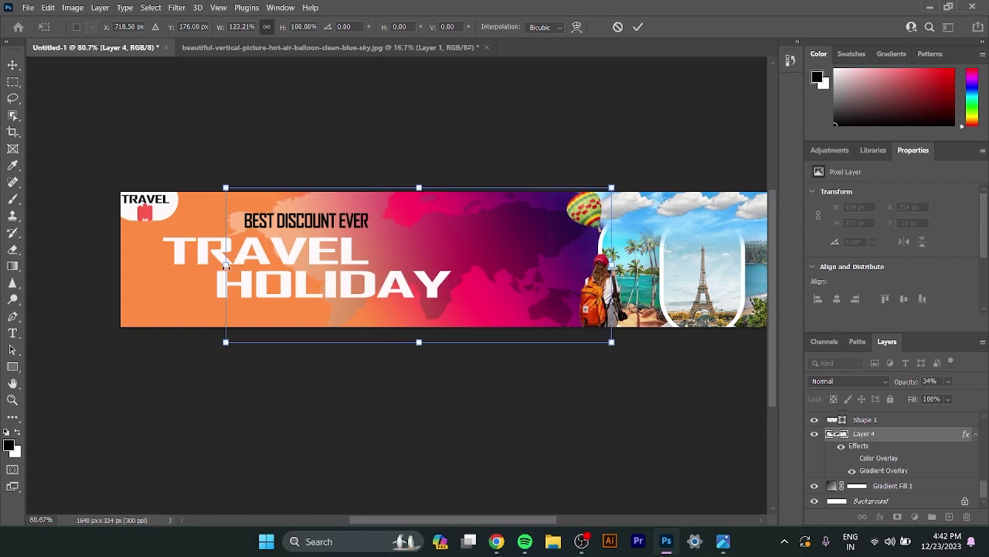
left_click_drag(226, 265, 121, 265)
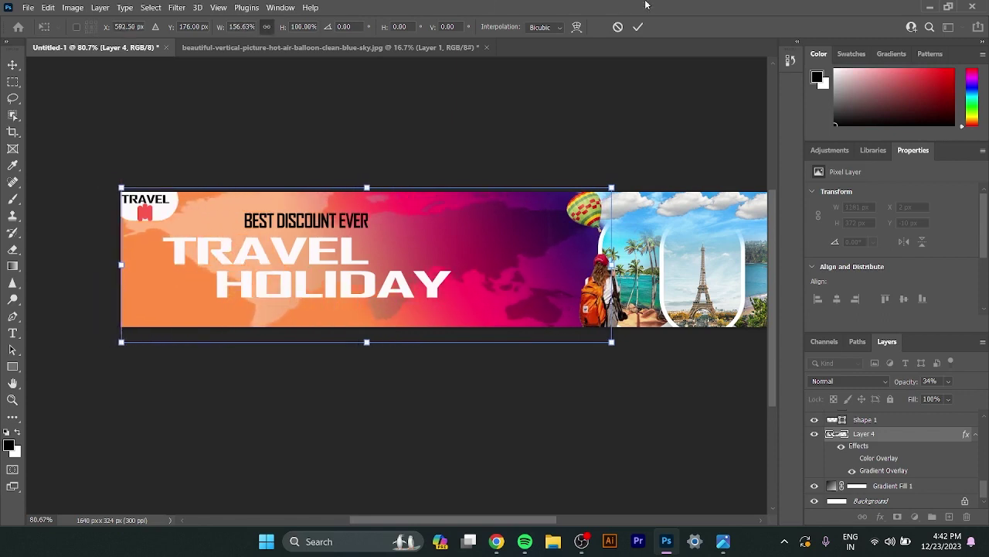
left_click(639, 27)
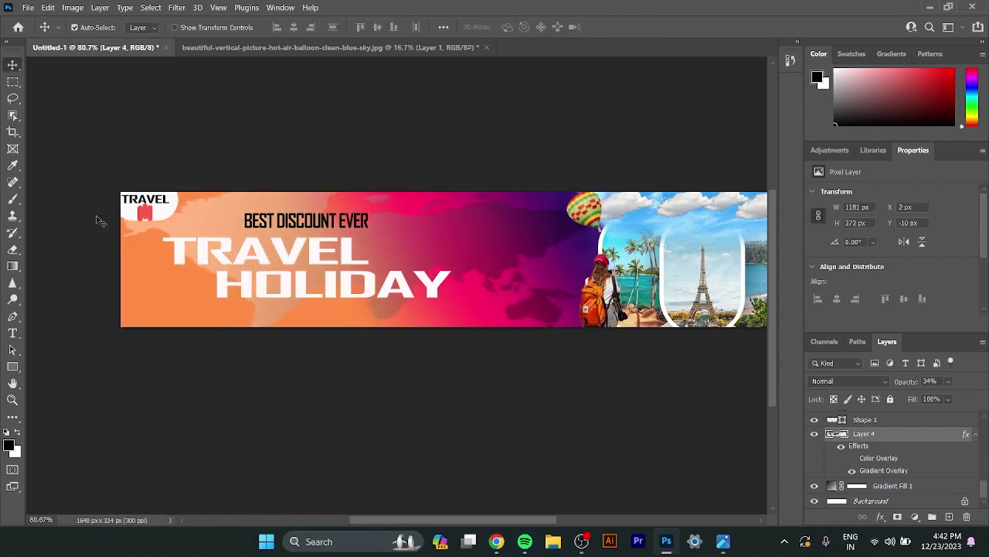
mouse_move(526, 247)
left_mouse_down()
mouse_move(314, 260)
mouse_move(352, 256)
left_mouse_up()
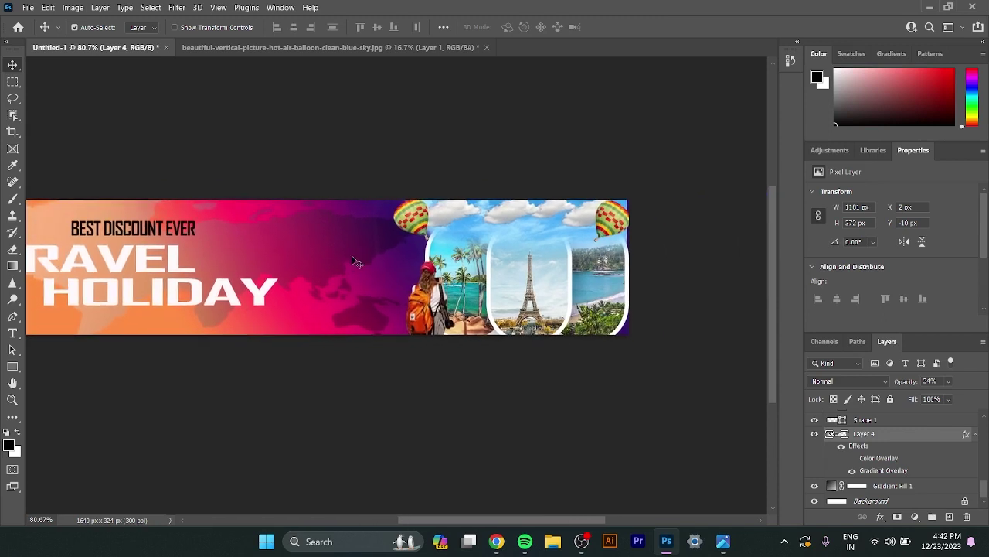
Step: Nudge the backpacker image slightly right into its final position
left_click_drag(437, 310, 456, 317)
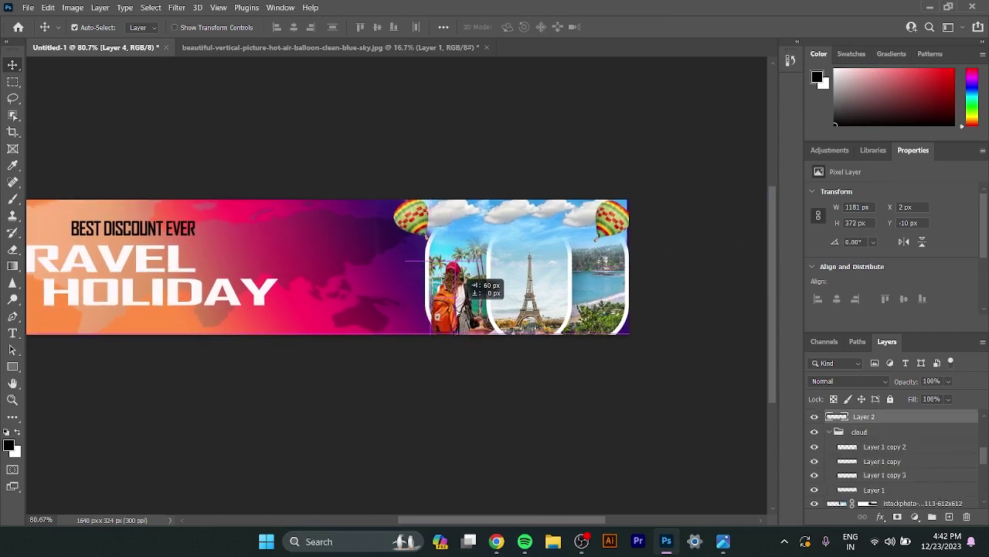
left_click_drag(458, 282, 462, 278)
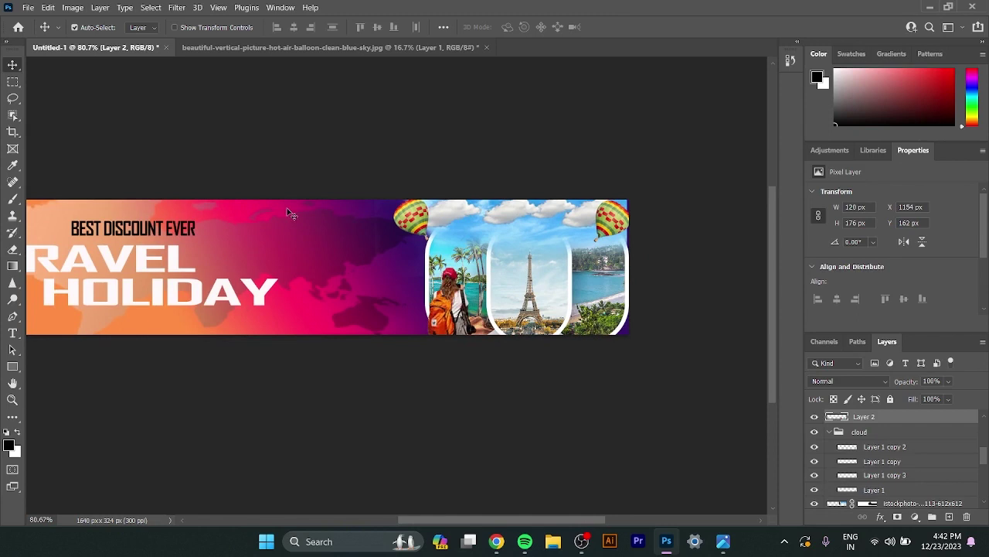
left_click(834, 433)
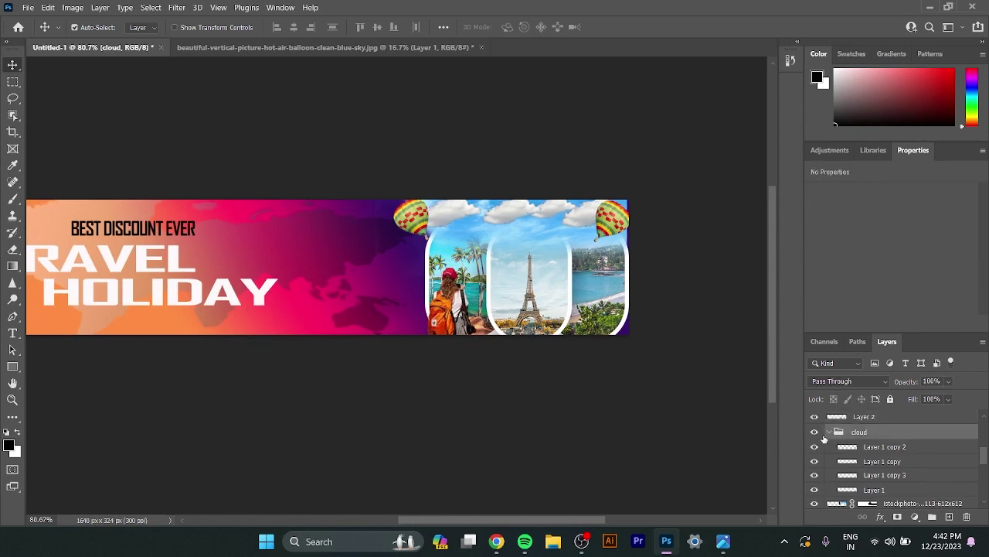
Step: Add a Drop Shadow layer style to the backpacker on Layer 2
double_click(877, 419)
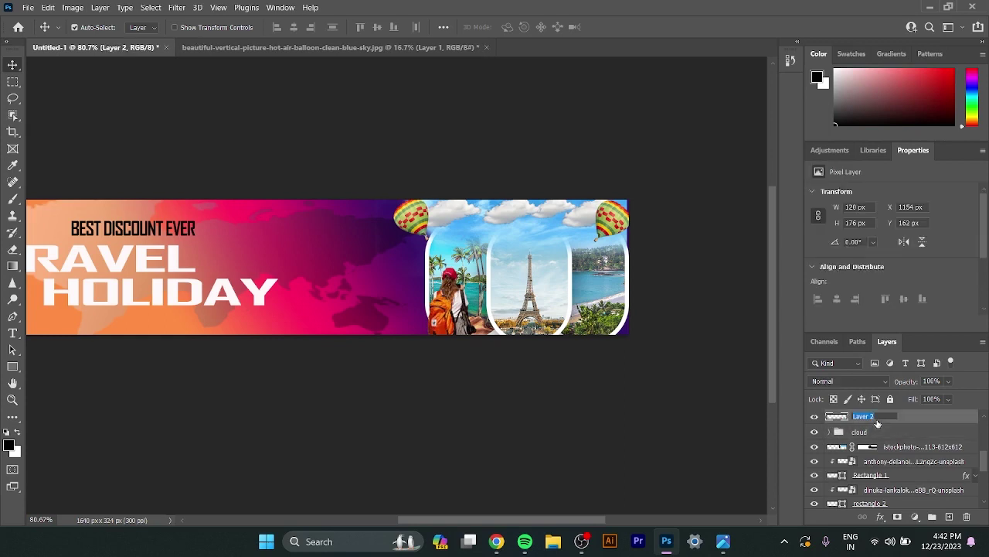
left_click(929, 424)
double_click(928, 424)
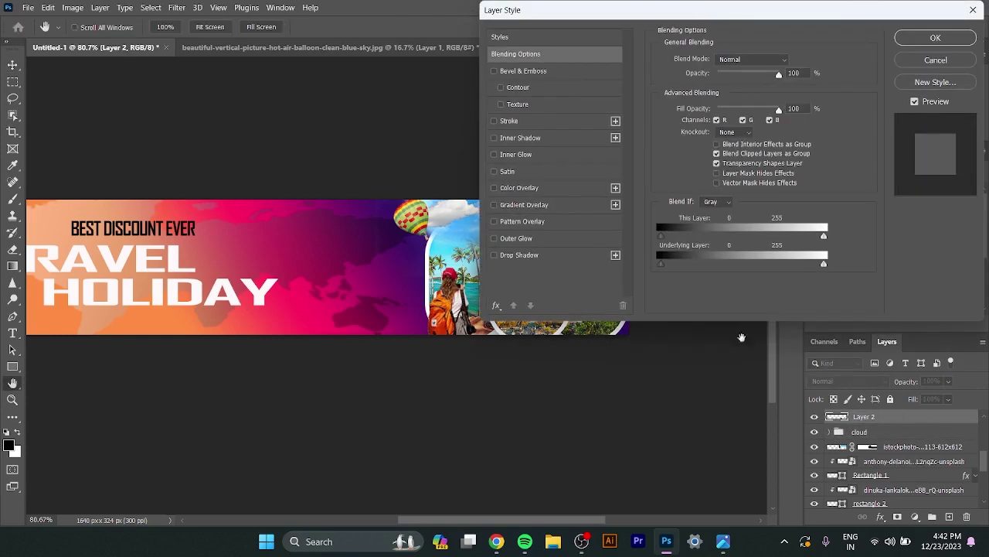
left_click(576, 255)
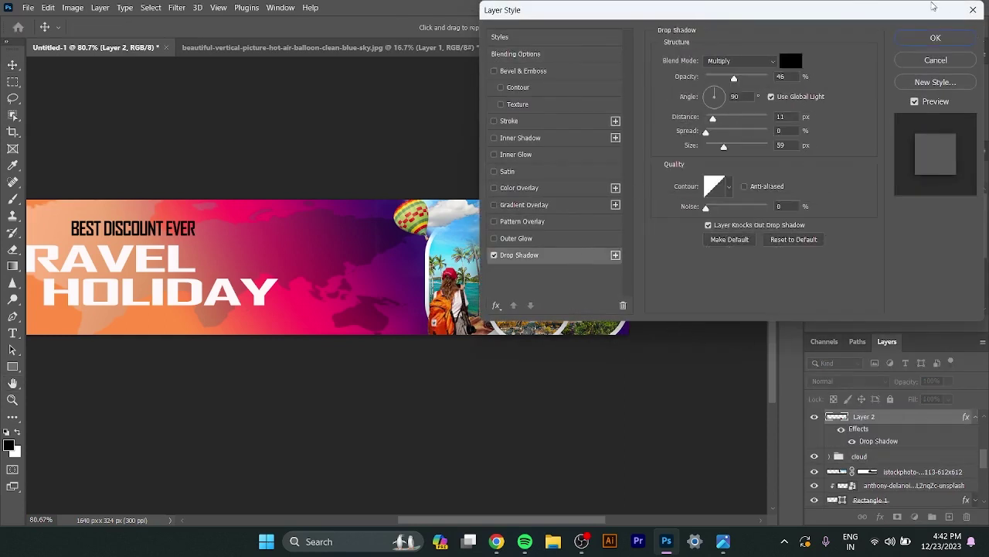
left_click(935, 37)
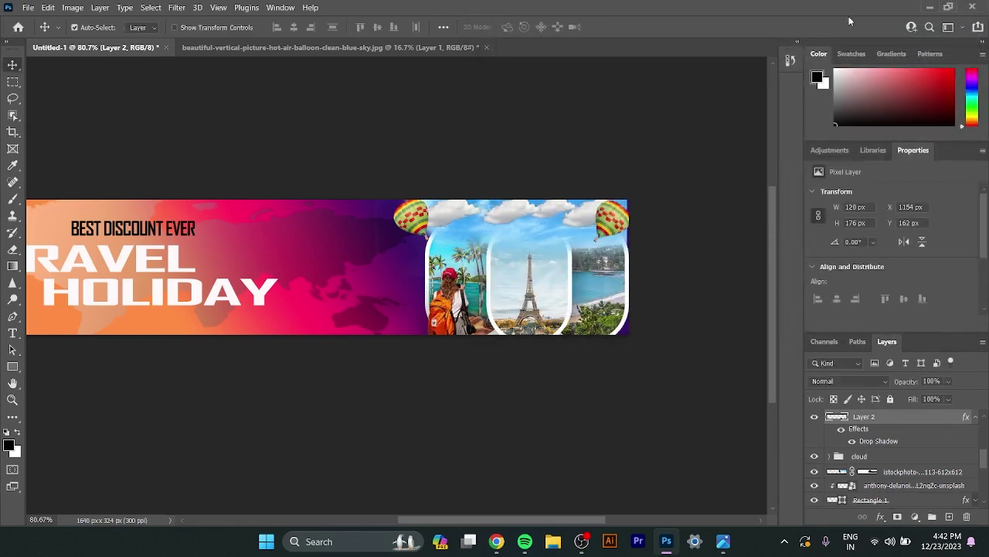
scroll(206, 188, "left", 2)
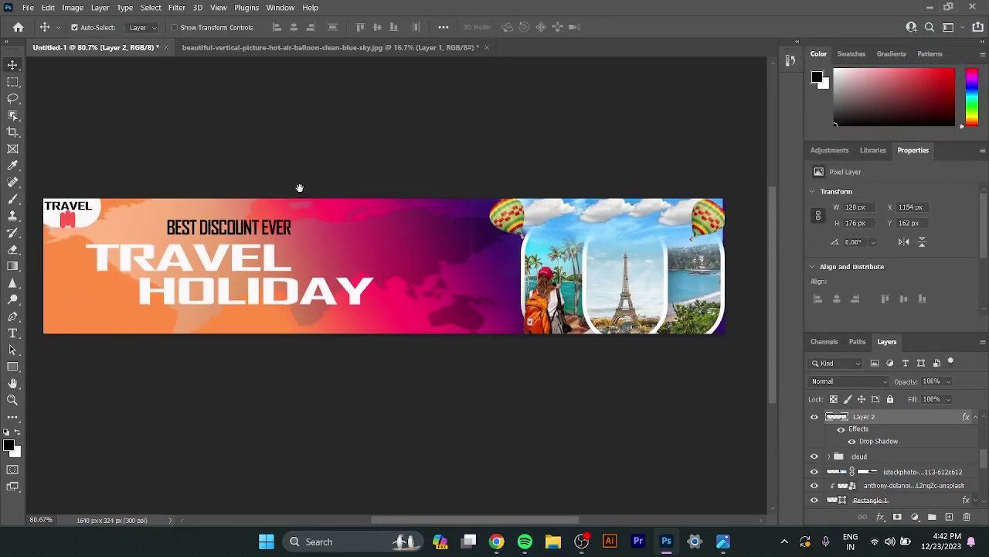
Step: Open the File menu to begin exporting the banner as a PNG
left_click(30, 8)
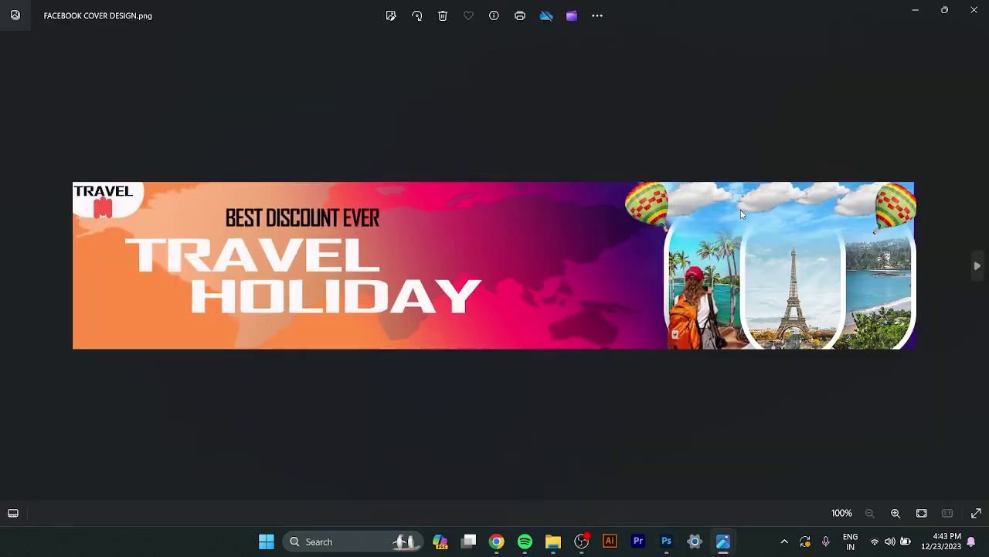